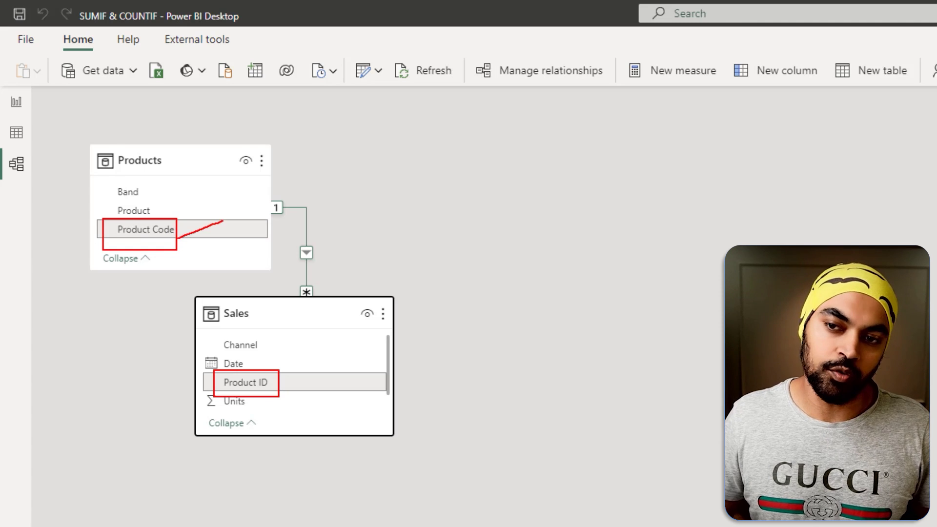
- Show the Sales table's data and examine its Date, Product ID, Units and Channel columns
{"action": "left_click", "coordinate": [17, 132]}
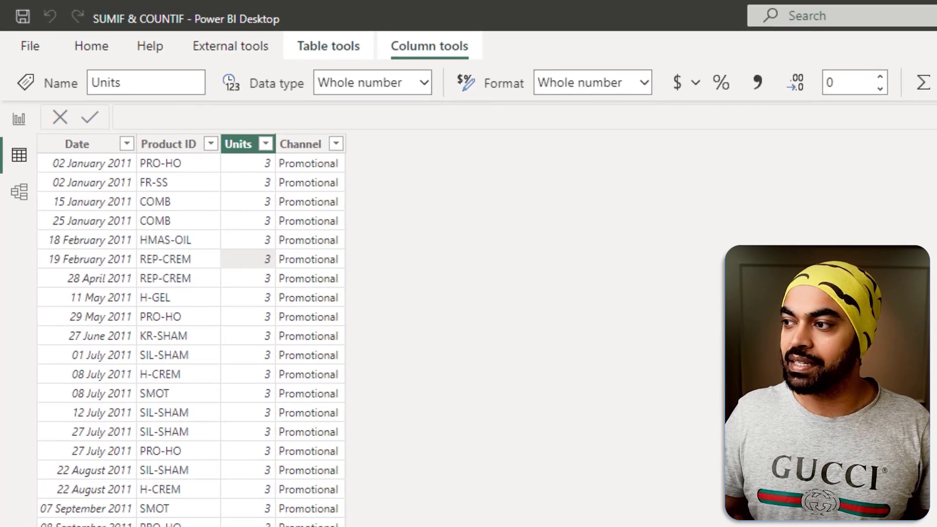
{"action": "left_click", "coordinate": [522, 234]}
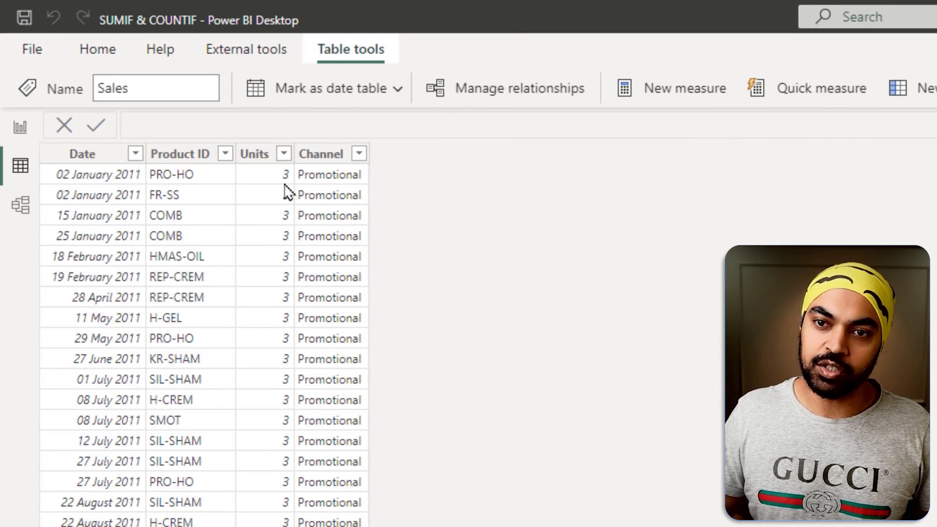
{"action": "left_click", "coordinate": [100, 153]}
{"action": "left_click_drag", "start_coordinate": [48, 132], "coordinate": [139, 256]}
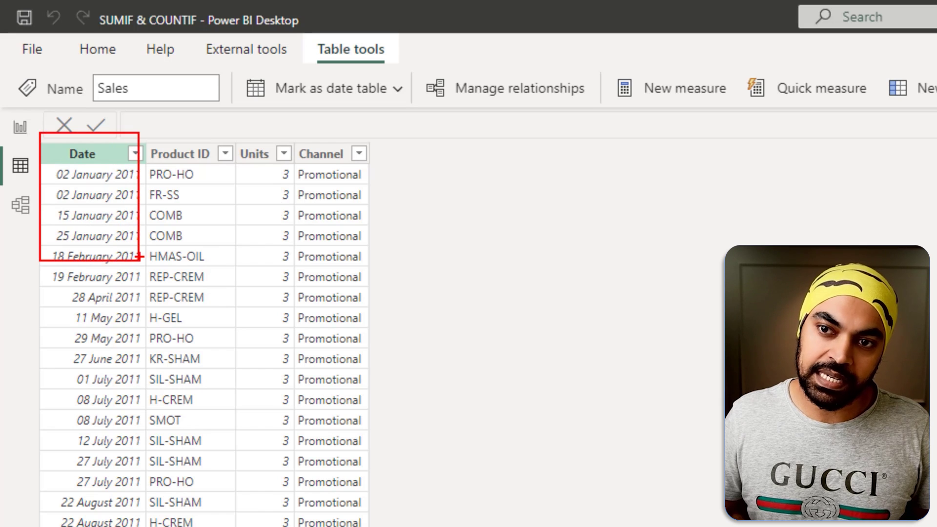
{"action": "left_click_drag", "start_coordinate": [143, 130], "coordinate": [216, 273]}
{"action": "left_click_drag", "start_coordinate": [231, 138], "coordinate": [290, 257]}
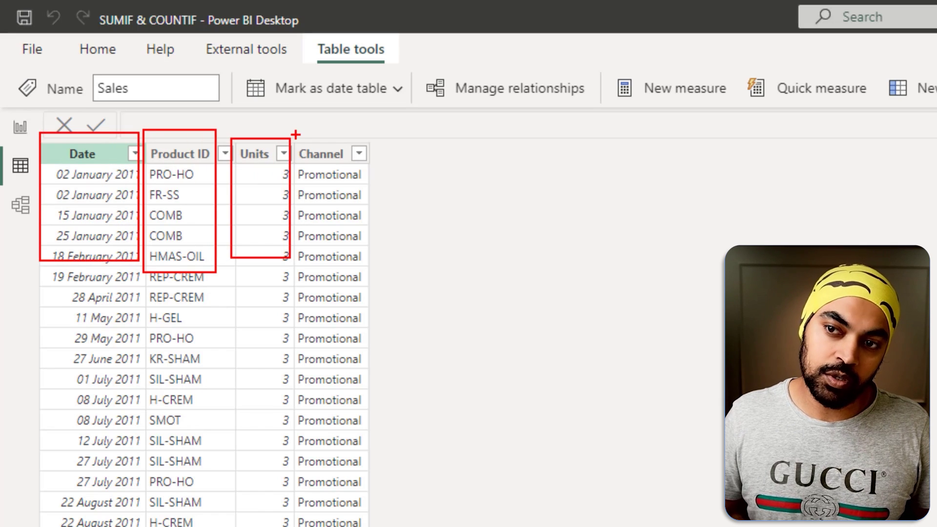
{"action": "left_click_drag", "start_coordinate": [292, 130], "coordinate": [402, 305]}
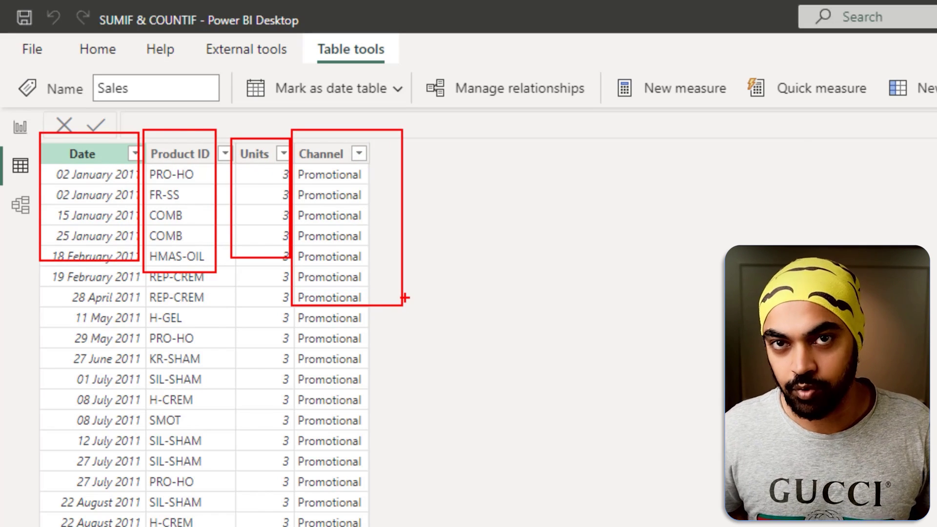
{"action": "key", "text": "Escape"}
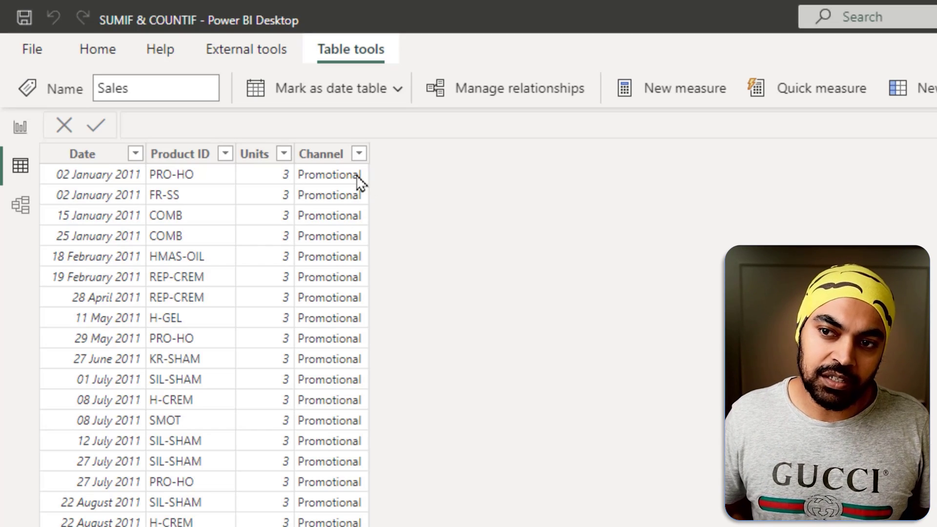
- Go back to the report page and shift the Channel matrix slightly on the canvas
{"action": "left_click", "coordinate": [20, 129]}
{"action": "left_click", "coordinate": [218, 270]}
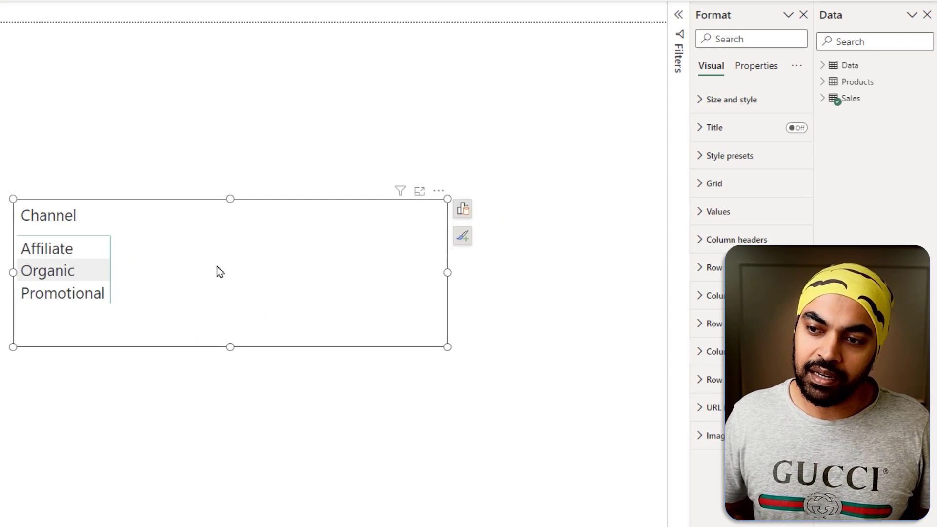
{"action": "left_click_drag", "start_coordinate": [217, 270], "coordinate": [236, 278]}
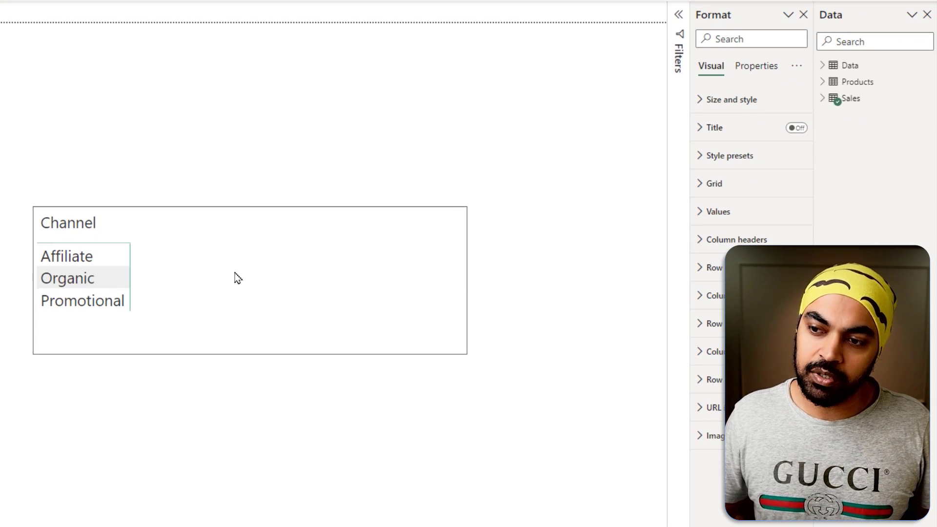
- Add the Units field from the Sales table to the Channel matrix as its values
{"action": "left_click", "coordinate": [829, 98]}
{"action": "left_click_drag", "start_coordinate": [853, 100], "coordinate": [897, 122]}
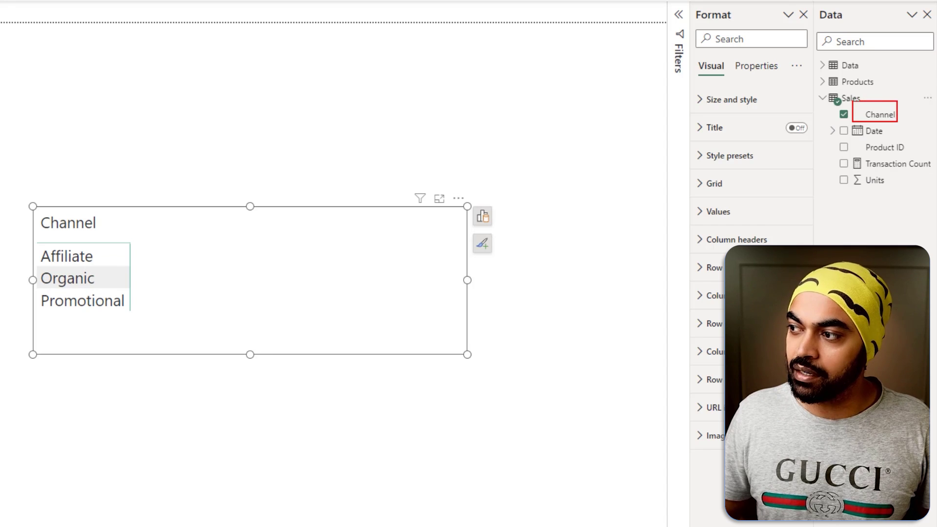
{"action": "key", "text": "Escape"}
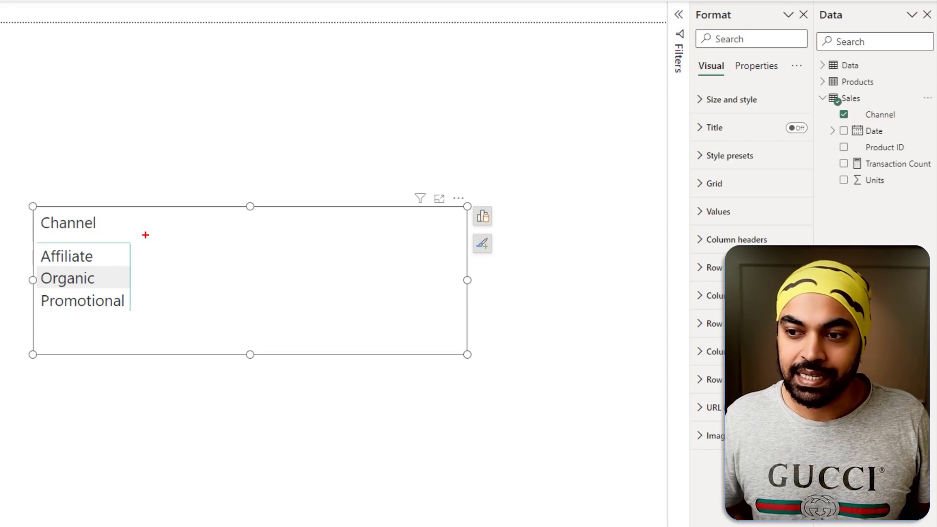
{"action": "left_click_drag", "start_coordinate": [34, 244], "coordinate": [105, 268]}
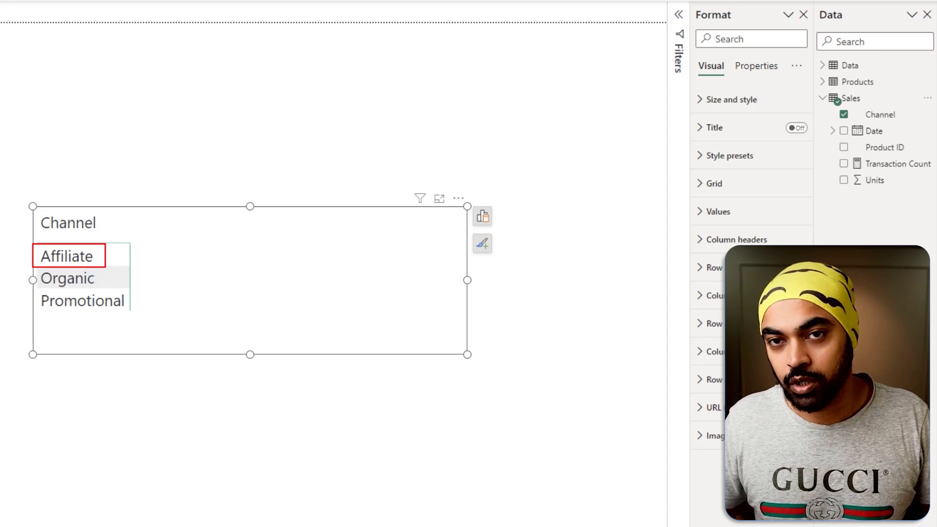
{"action": "left_click_drag", "start_coordinate": [140, 244], "coordinate": [218, 268]}
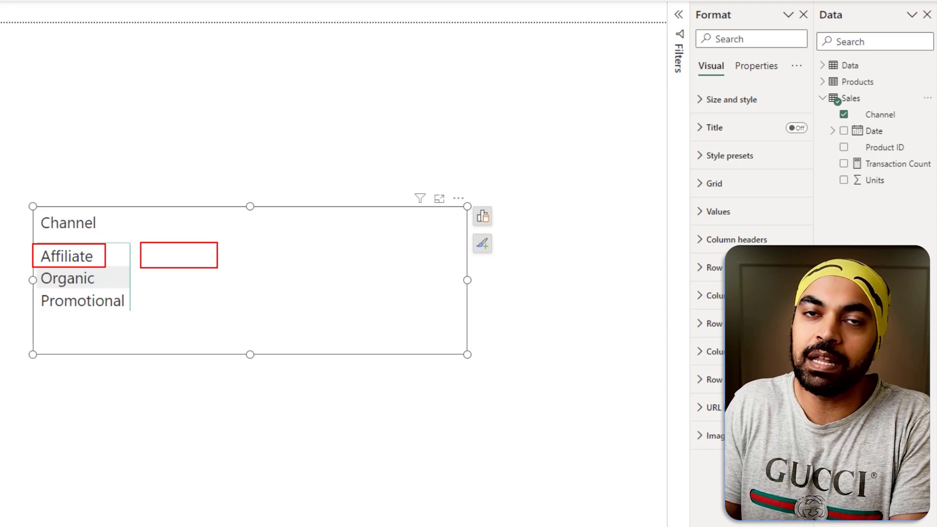
{"action": "left_click", "coordinate": [419, 148]}
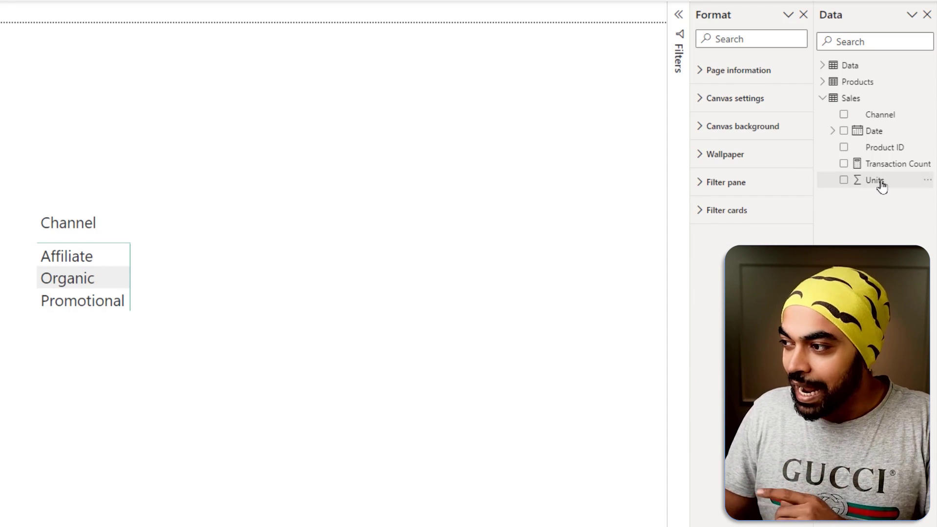
{"action": "left_click_drag", "start_coordinate": [879, 181], "coordinate": [154, 272]}
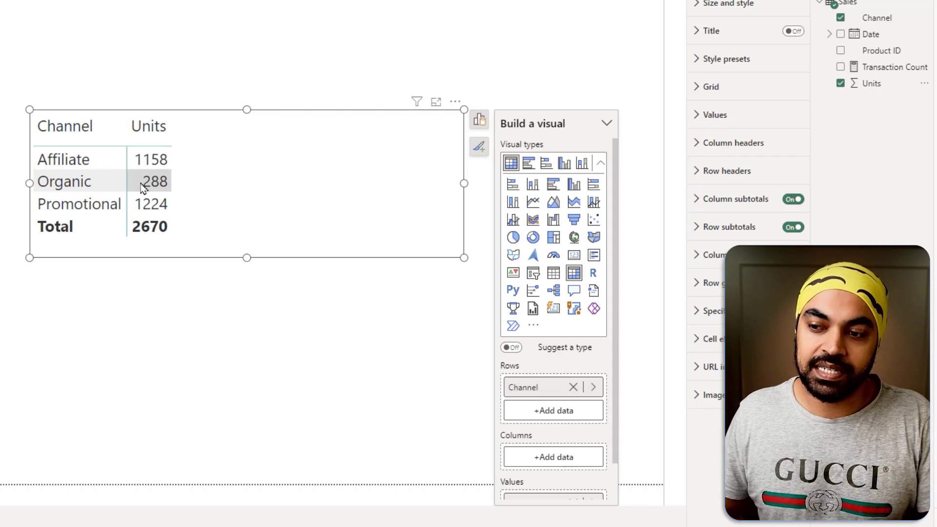
{"action": "left_click", "coordinate": [63, 182]}
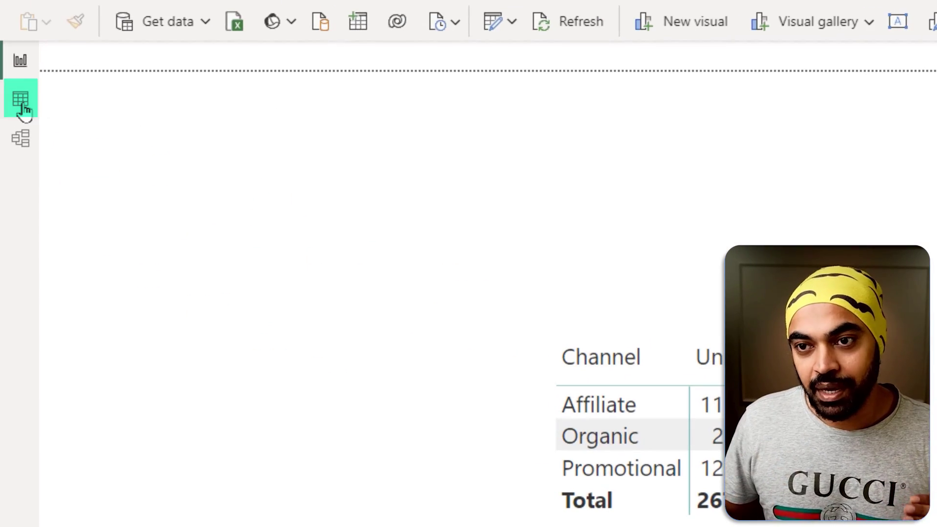
- Return to the Sales table's data and sort its rows by Date in ascending order
{"action": "left_click", "coordinate": [20, 101]}
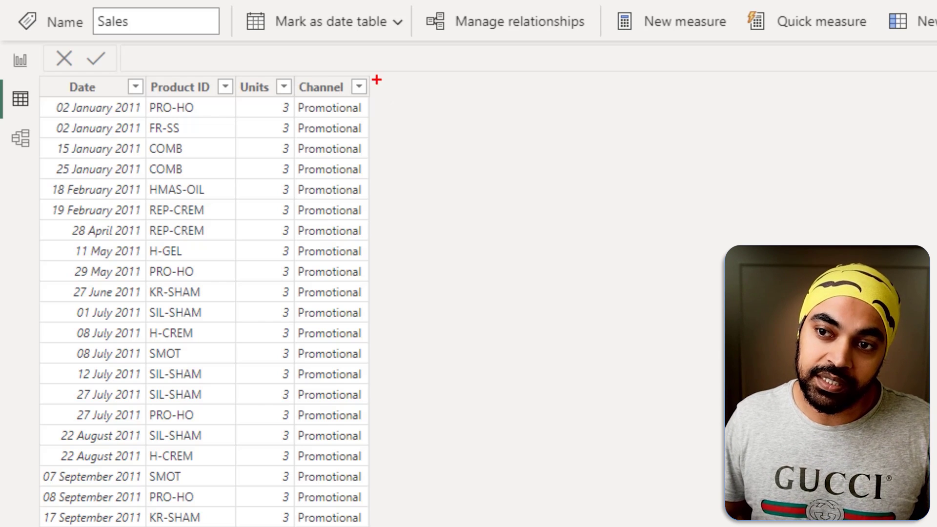
{"action": "left_click_drag", "start_coordinate": [369, 75], "coordinate": [463, 245]}
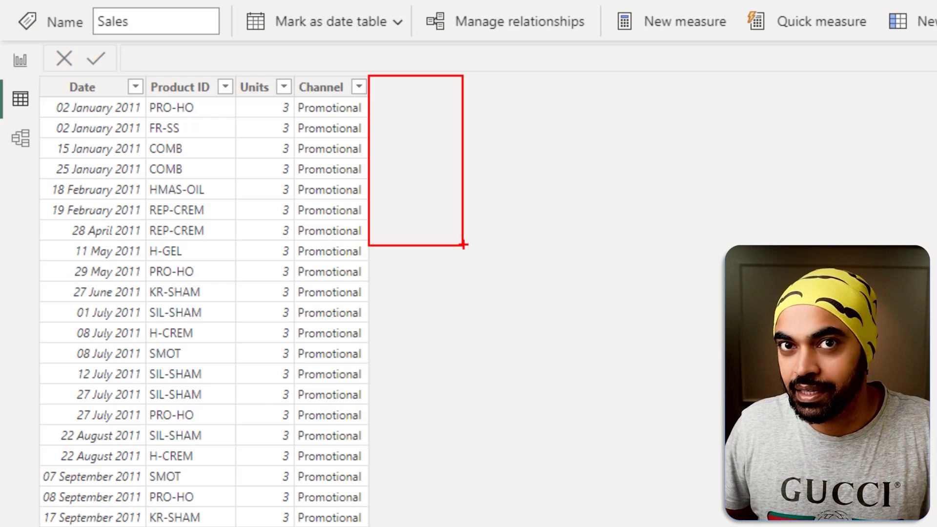
{"action": "key", "text": "Escape"}
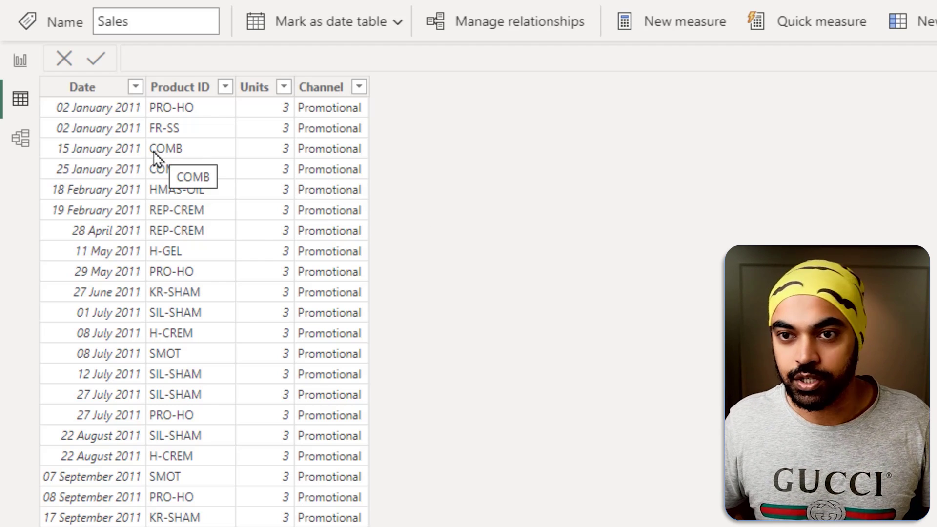
{"action": "left_click_drag", "start_coordinate": [47, 94], "coordinate": [152, 143]}
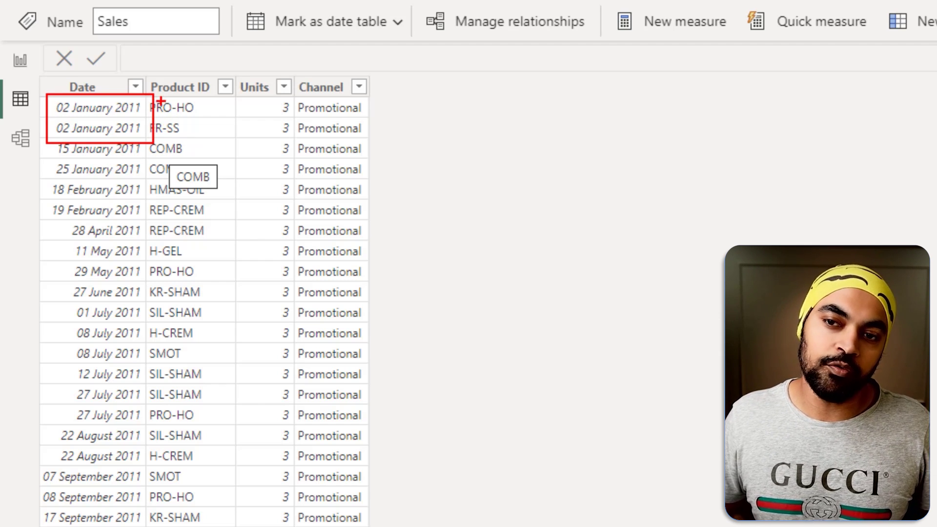
{"action": "left_click", "coordinate": [136, 88]}
{"action": "left_click", "coordinate": [154, 110]}
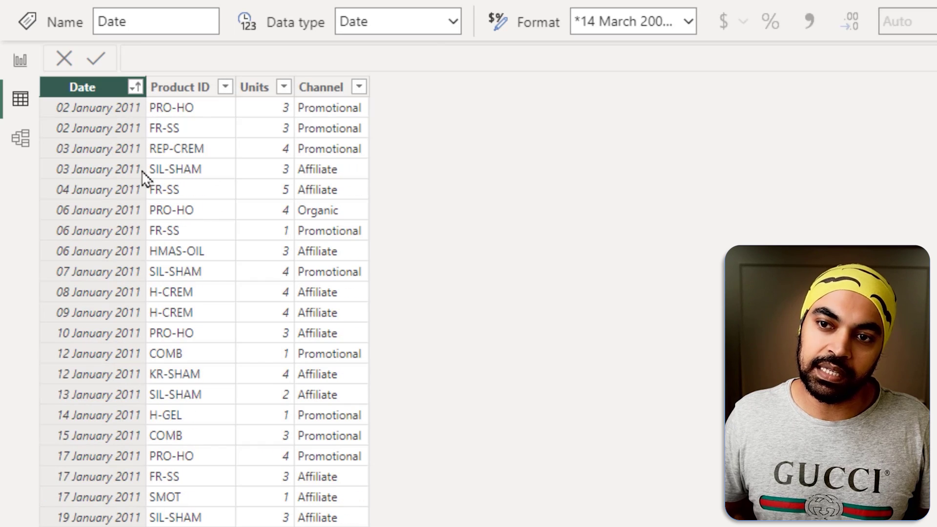
{"action": "left_click_drag", "start_coordinate": [49, 101], "coordinate": [143, 139]}
{"action": "left_click_drag", "start_coordinate": [46, 142], "coordinate": [155, 174]}
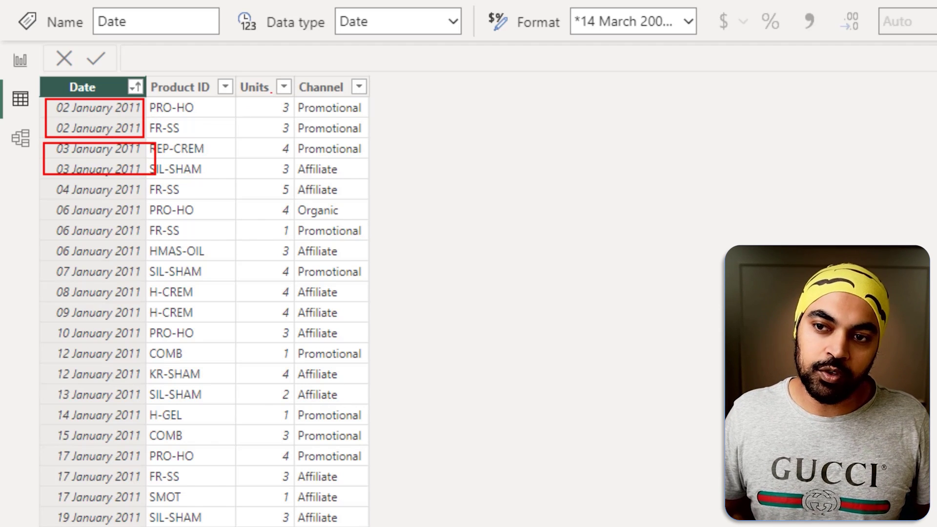
{"action": "mouse_move", "coordinate": [272, 93]}
{"action": "left_mouse_down"}
{"action": "mouse_move", "coordinate": [289, 143]}
{"action": "mouse_move", "coordinate": [301, 143]}
{"action": "mouse_move", "coordinate": [288, 184]}
{"action": "mouse_move", "coordinate": [300, 184]}
{"action": "left_mouse_up"}
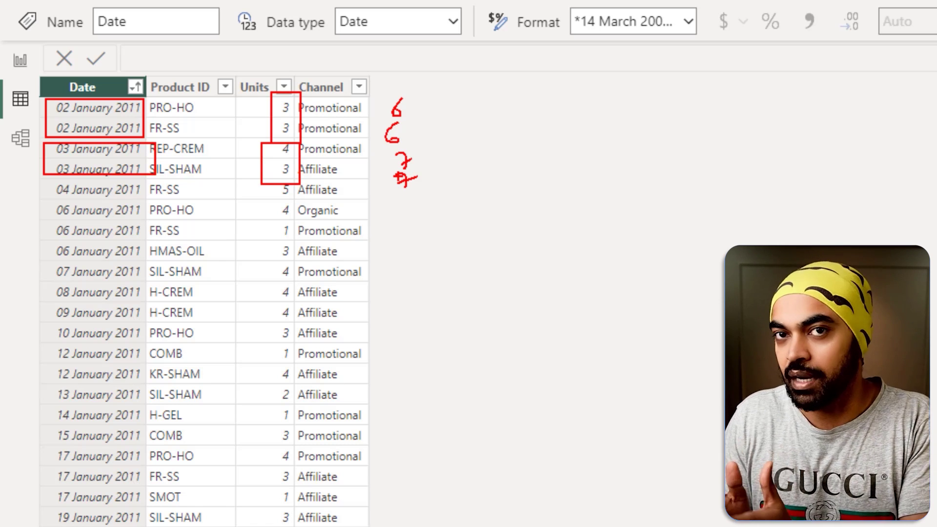
{"action": "key", "text": "Escape"}
- Create a calculated column in the Sales table, name it Date SUMIF in the formula, and start a second formula line
{"action": "right_click", "coordinate": [320, 170]}
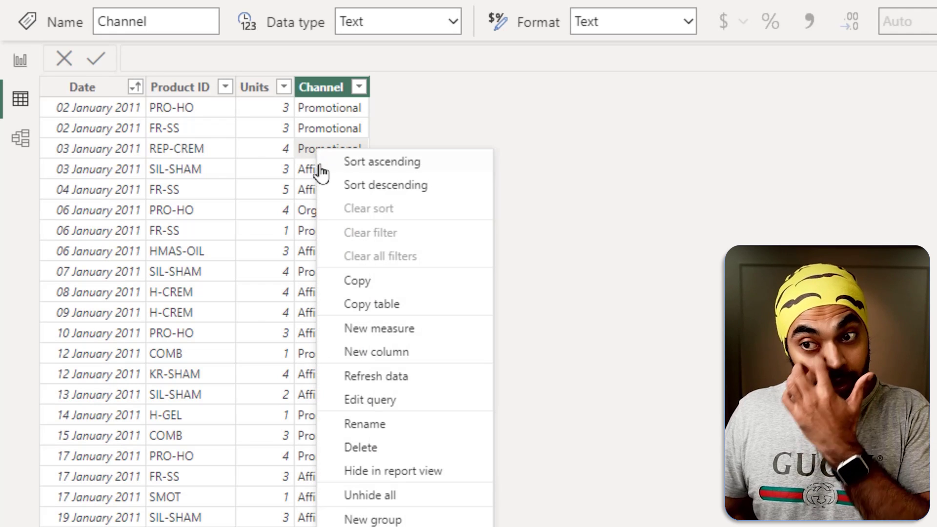
{"action": "left_click", "coordinate": [388, 357]}
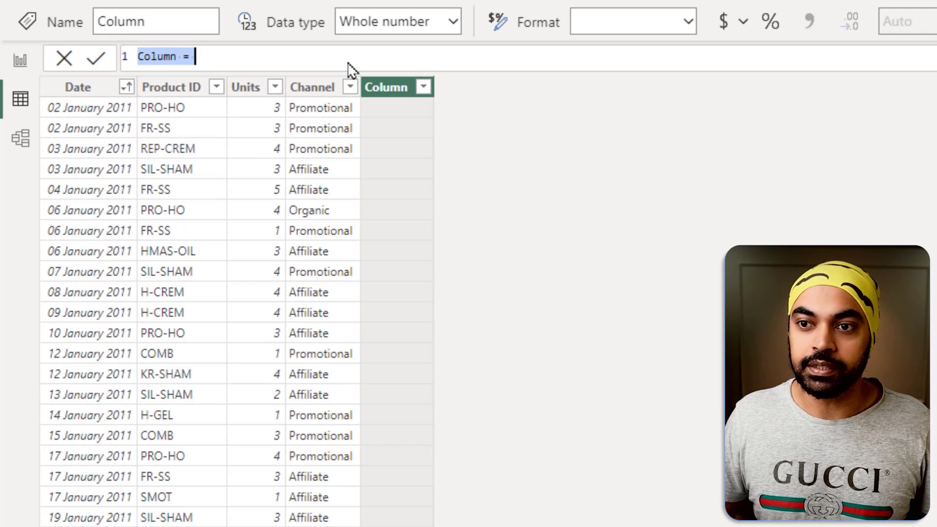
{"action": "scroll", "coordinate": [351, 66], "scroll_direction": "up", "scroll_amount": 3}
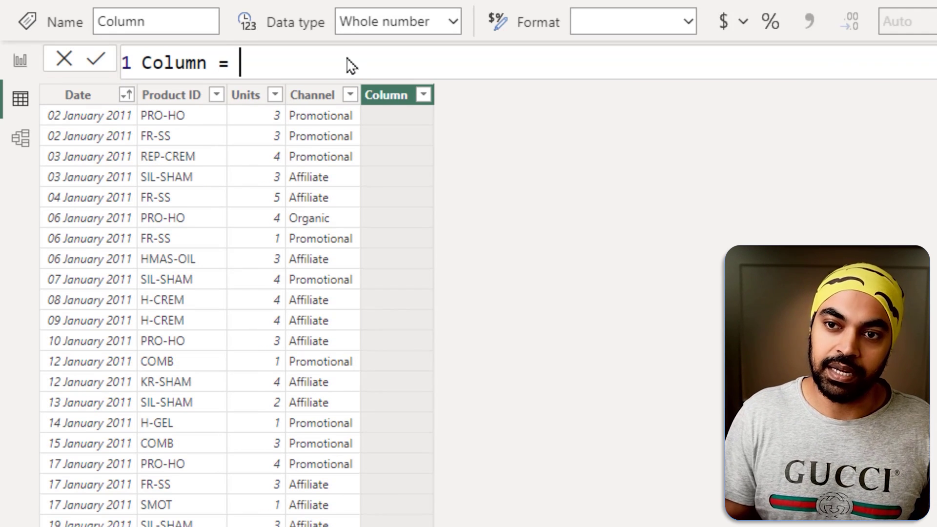
{"action": "key", "text": "Left"}
{"action": "key", "text": "Left"}
{"action": "key", "text": "ctrl+shift+Left"}
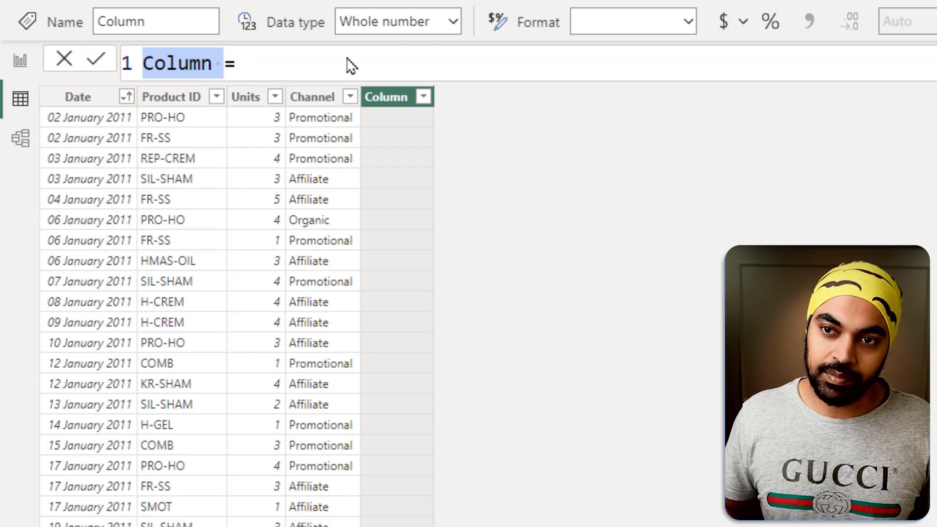
{"action": "type", "text": "Date SUMI"}
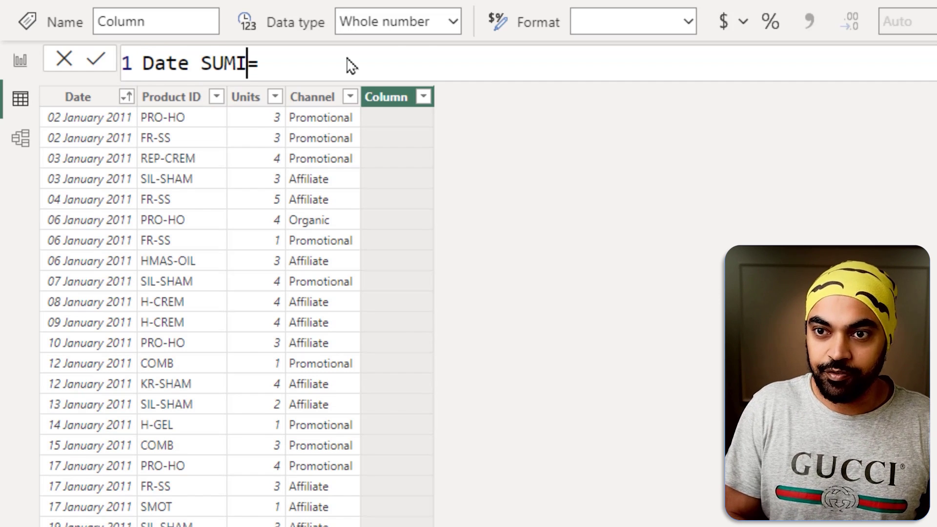
{"action": "type", "text": "F"}
{"action": "key", "text": "End"}
{"action": "key", "text": "shift+Return"}
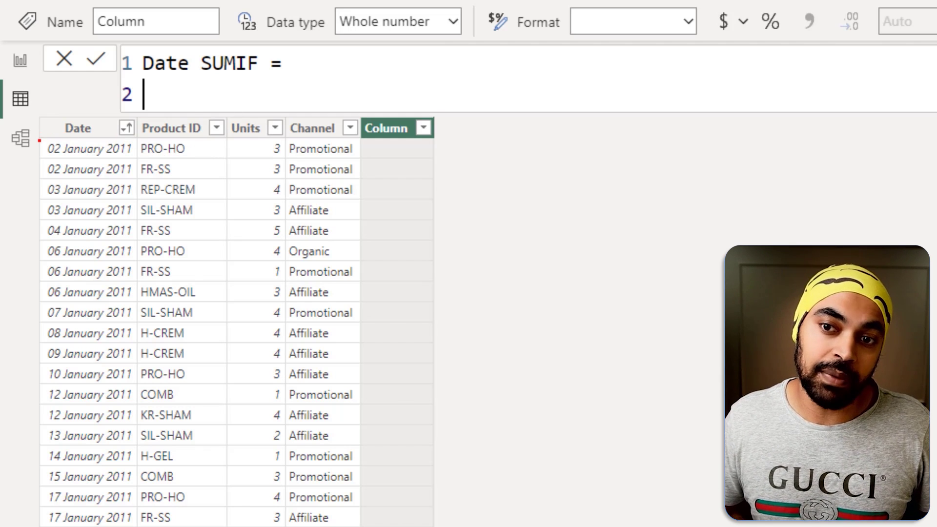
{"action": "left_click_drag", "start_coordinate": [39, 141], "coordinate": [136, 181]}
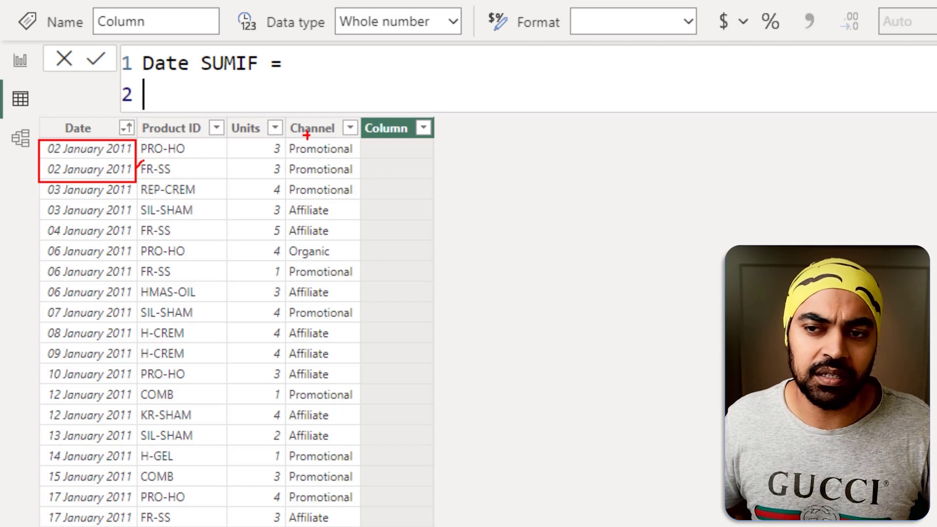
{"action": "left_click_drag", "start_coordinate": [260, 139], "coordinate": [292, 191]}
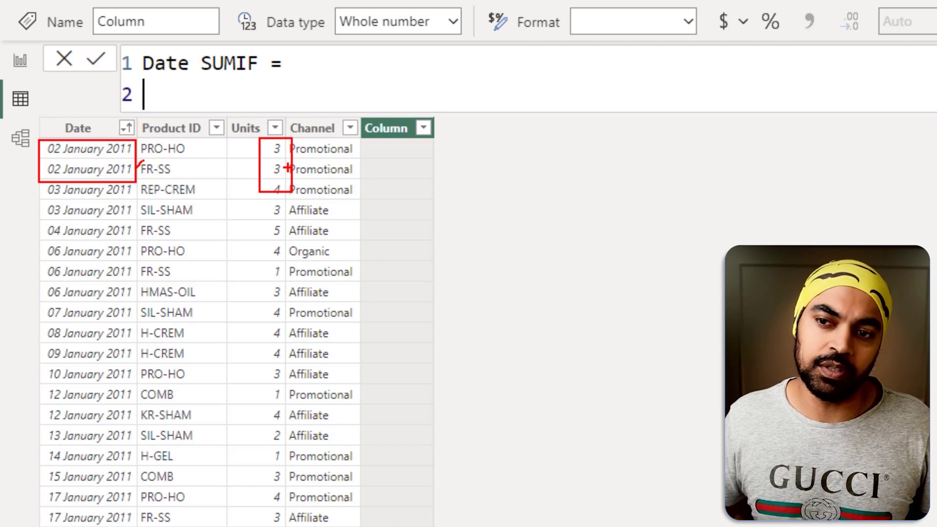
{"action": "key", "text": "Escape"}
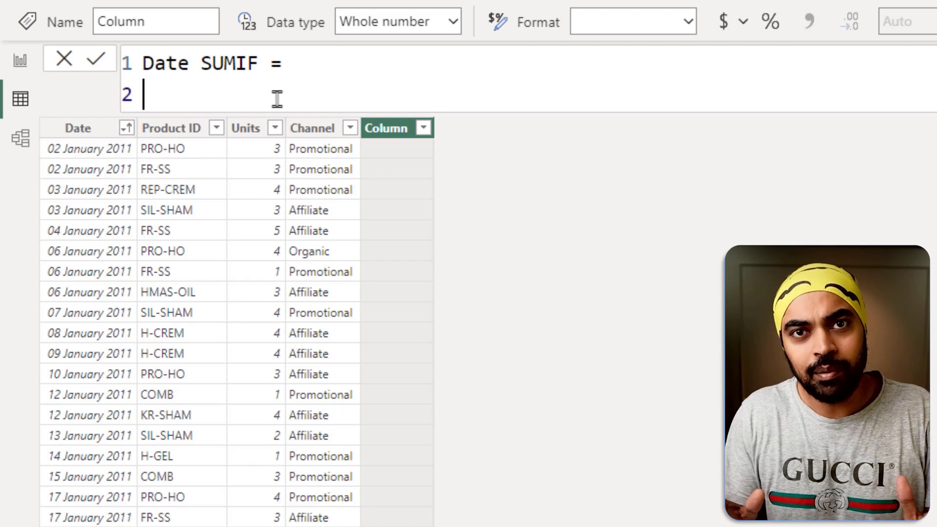
- Define a variable named currentdate equal to Sales[Date] on the second line of the Date SUMIF formula
{"action": "type", "text": "V"}
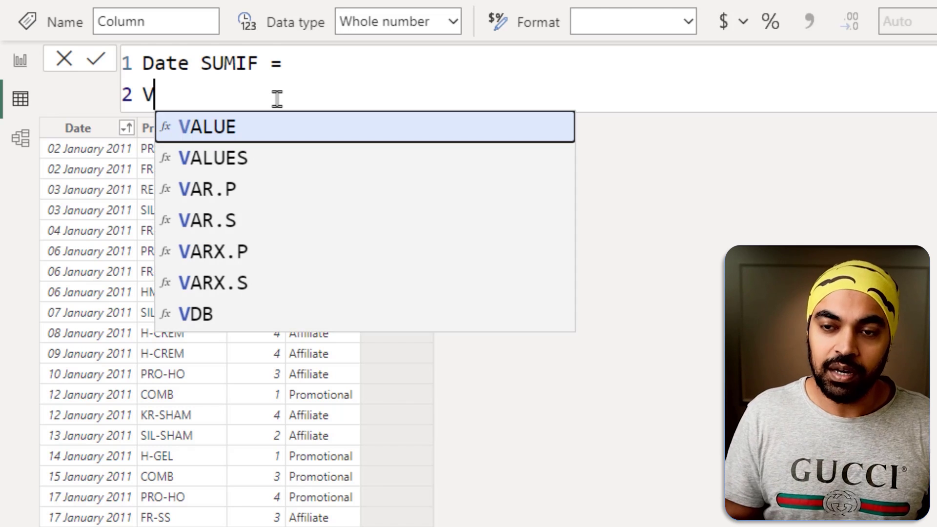
{"action": "type", "text": "AR current"}
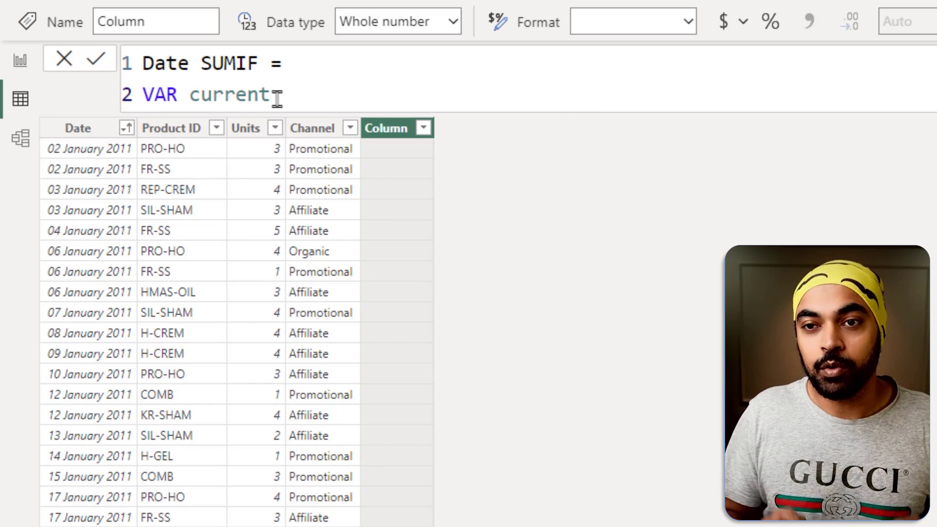
{"action": "type", "text": "date = "}
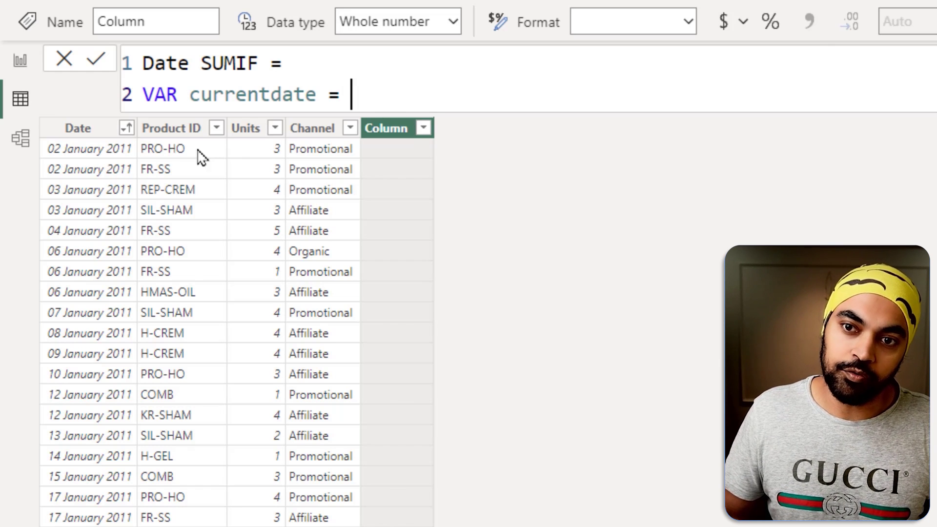
{"action": "type", "text": "sal"}
{"action": "key", "text": "Tab"}
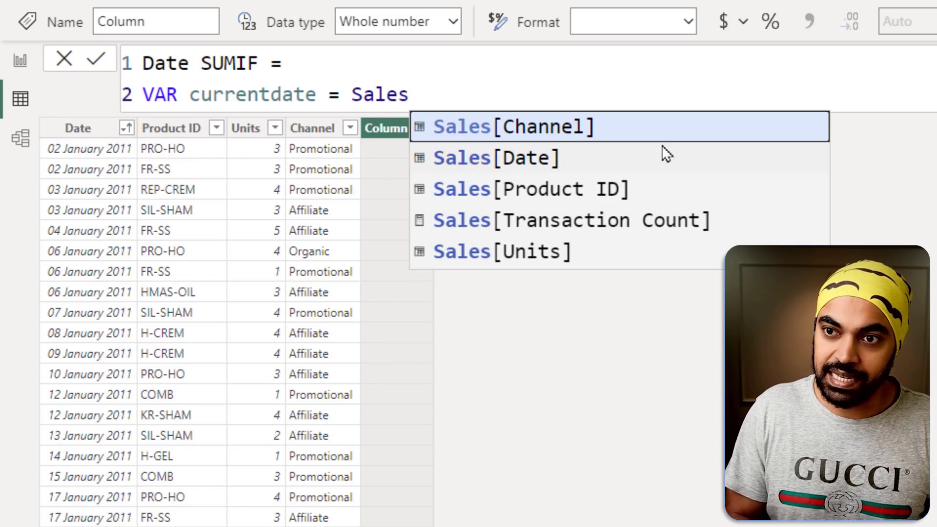
{"action": "type", "text": "[da"}
{"action": "key", "text": "Tab"}
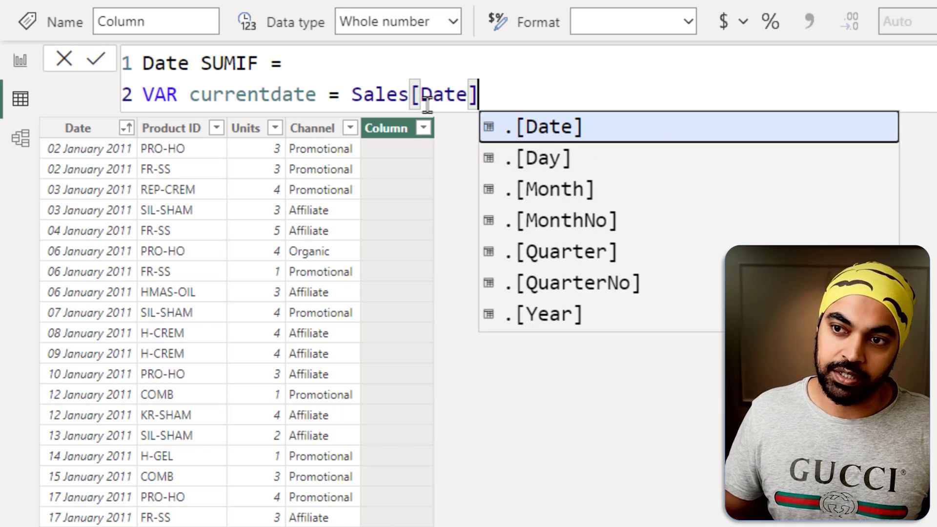
{"action": "left_click", "coordinate": [423, 96]}
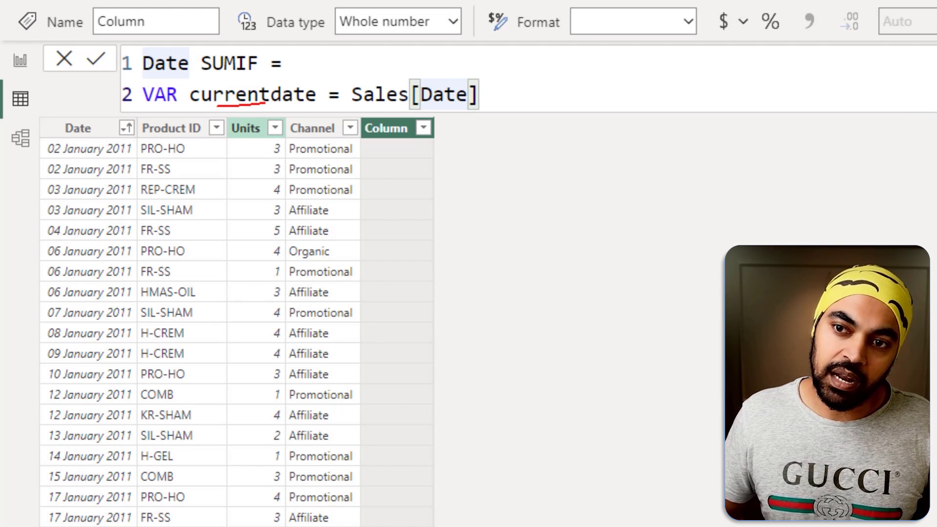
{"action": "mouse_move", "coordinate": [38, 136]}
{"action": "left_mouse_down"}
{"action": "mouse_move", "coordinate": [165, 160]}
{"action": "mouse_move", "coordinate": [132, 158]}
{"action": "left_mouse_up"}
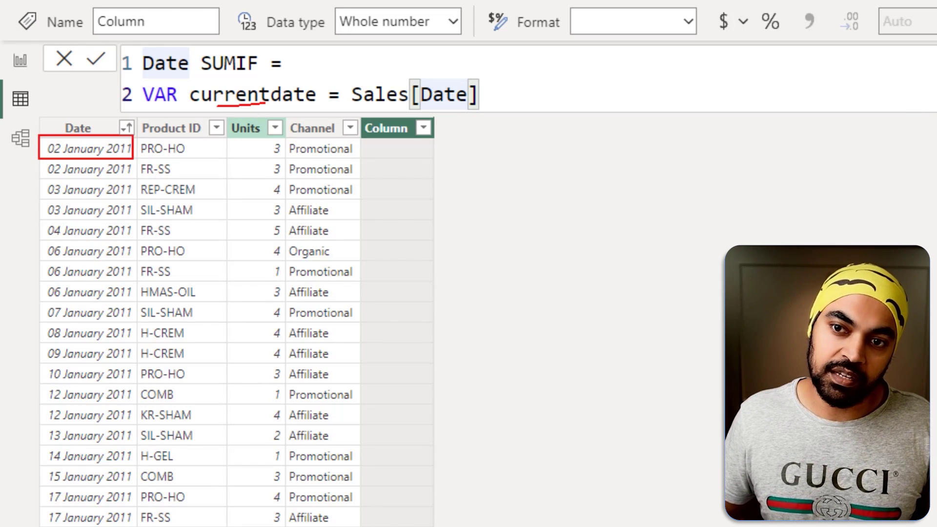
{"action": "key", "text": "Escape"}
- Add a RETURN line below the currentdate variable, followed by an indented line for the result expression
{"action": "left_click", "coordinate": [504, 95]}
{"action": "key", "text": "shift+Return"}
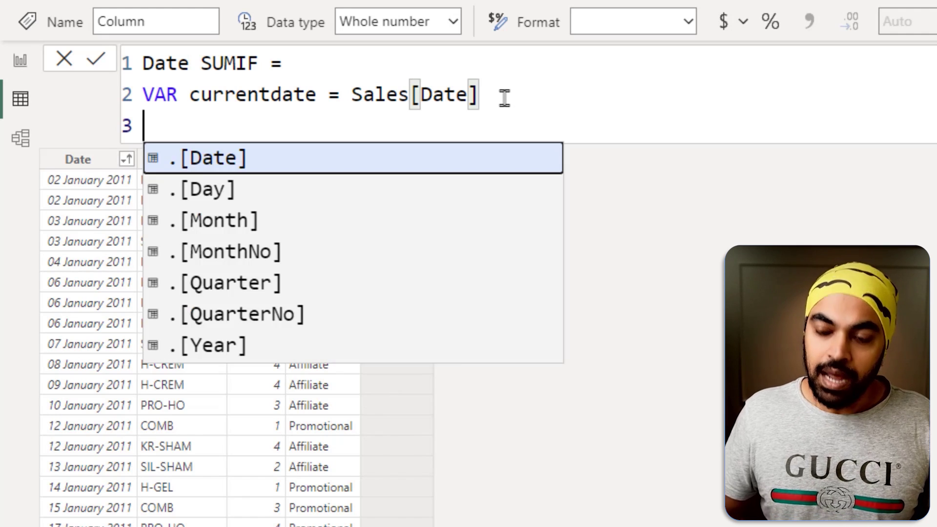
{"action": "type", "text": "RETURN"}
{"action": "key", "text": "shift+Return"}
{"action": "key", "text": "Tab"}
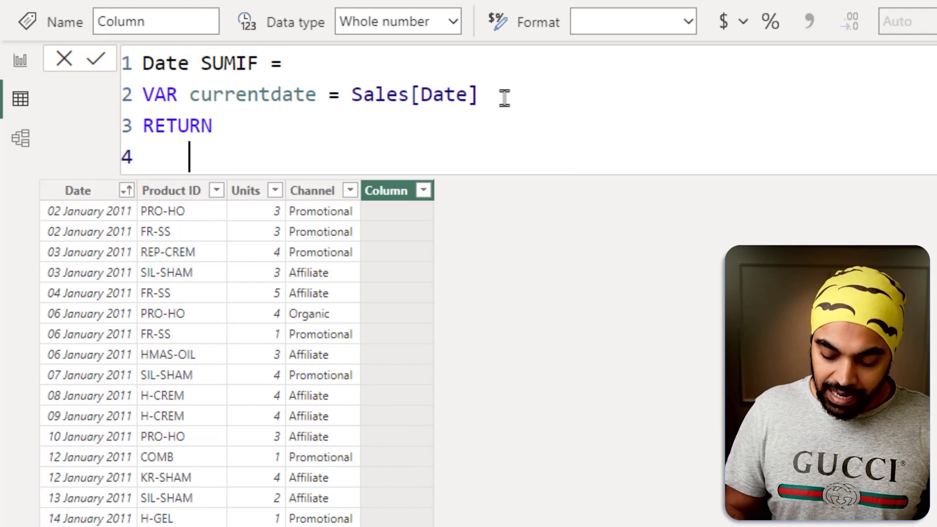
- Start a FILTER function under RETURN with the Sales table as its first argument and a new line for the condition
{"action": "type", "text": "fi"}
{"action": "key", "text": "Tab"}
{"action": "key", "text": "shift+Return"}
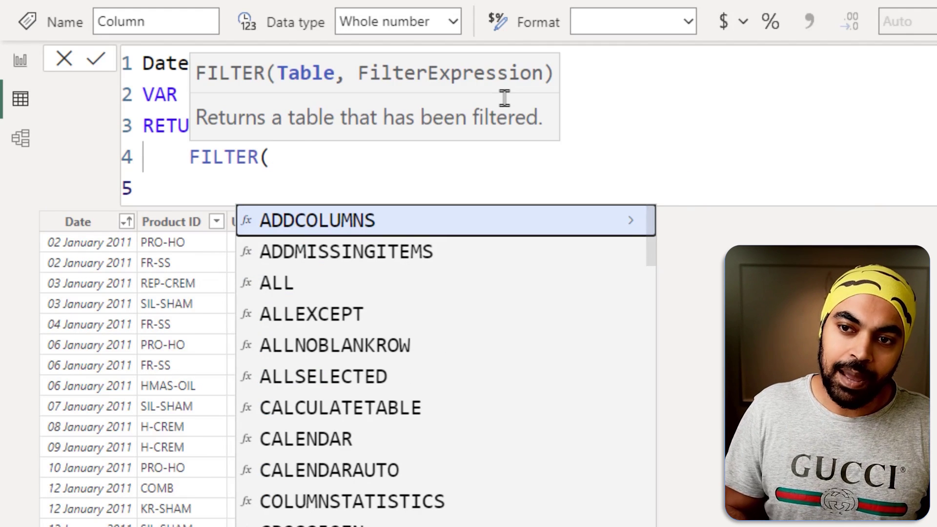
{"action": "key", "text": "Tab"}
{"action": "type", "text": "sal"}
{"action": "key", "text": "Tab"}
{"action": "type", "text": ","}
{"action": "key", "text": "shift+Return"}
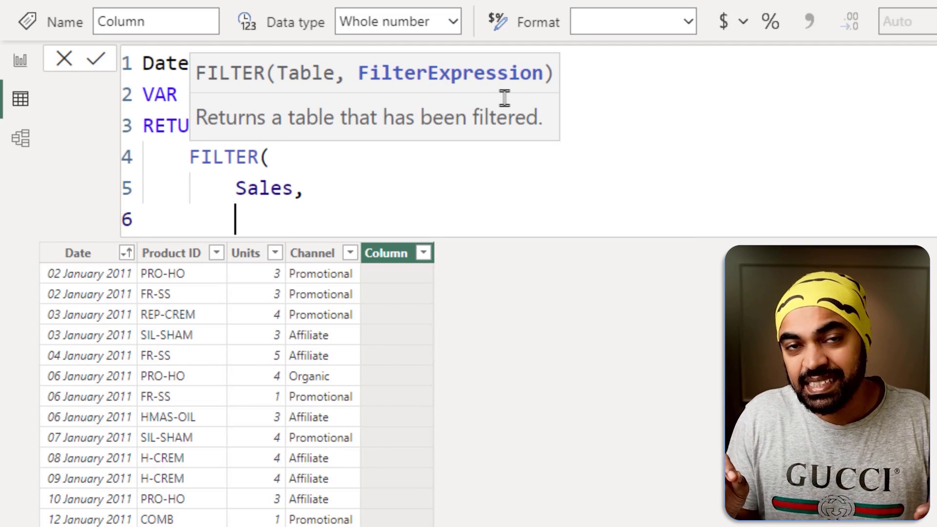
{"action": "type", "text": "date"}
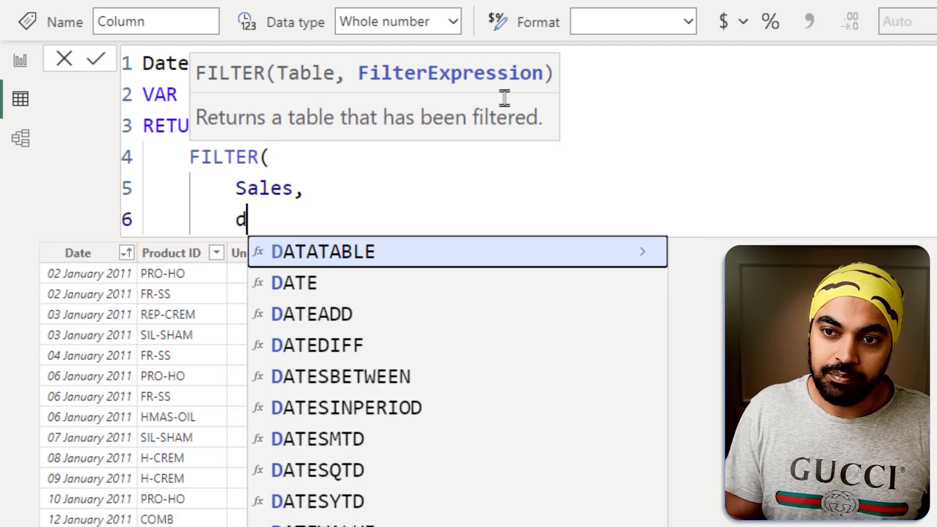
{"action": "key", "text": "BackSpace"}
{"action": "key", "text": "BackSpace"}
{"action": "key", "text": "BackSpace"}
{"action": "key", "text": "BackSpace"}
- Enter Sales[Date] = currentdate as the FILTER condition and close the function on its own line
{"action": "type", "text": "ss"}
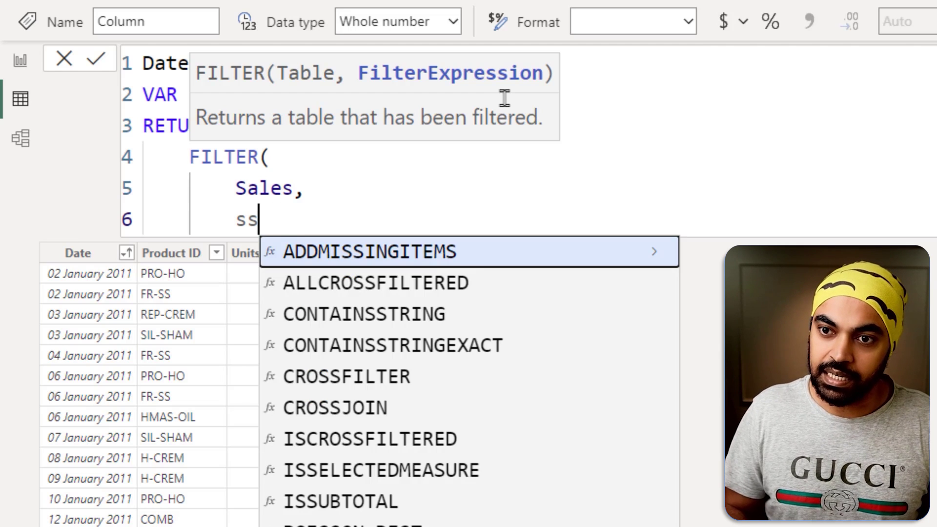
{"action": "key", "text": "BackSpace"}
{"action": "type", "text": "ales[Date]"}
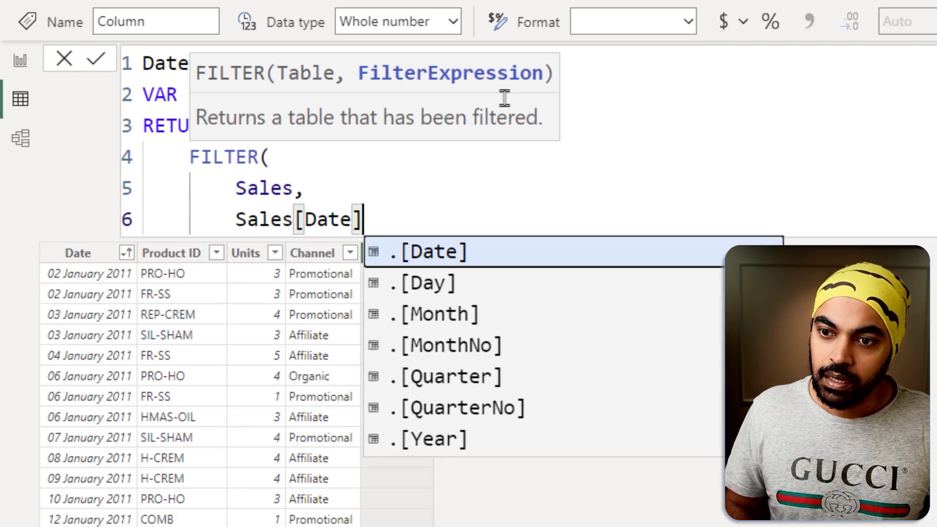
{"action": "type", "text": " = "}
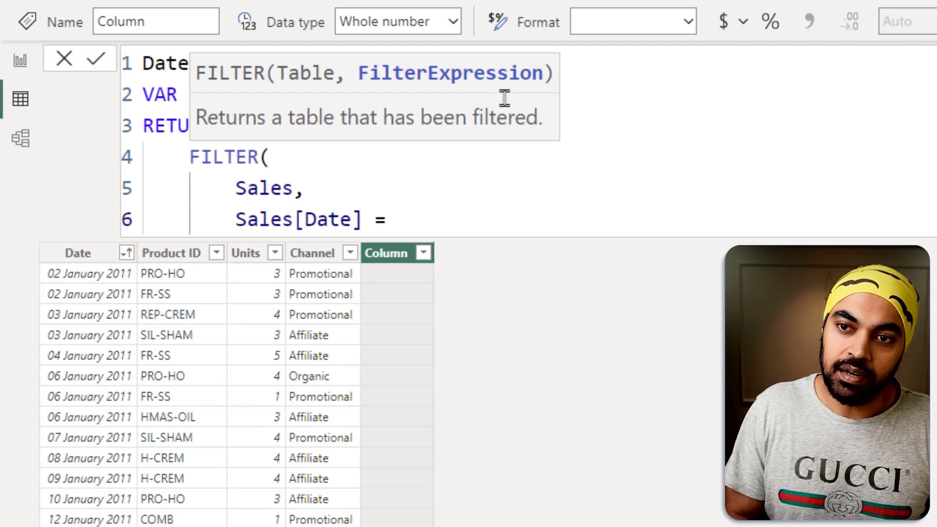
{"action": "type", "text": "cur"}
{"action": "key", "text": "Down"}
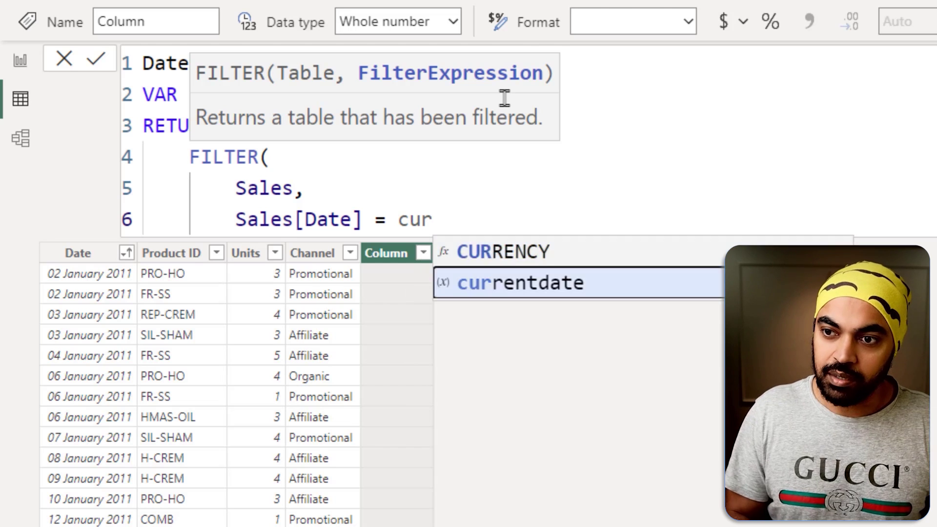
{"action": "type", "text": "rentdate"}
{"action": "key", "text": "shift+Return"}
{"action": "type", "text": ")"}
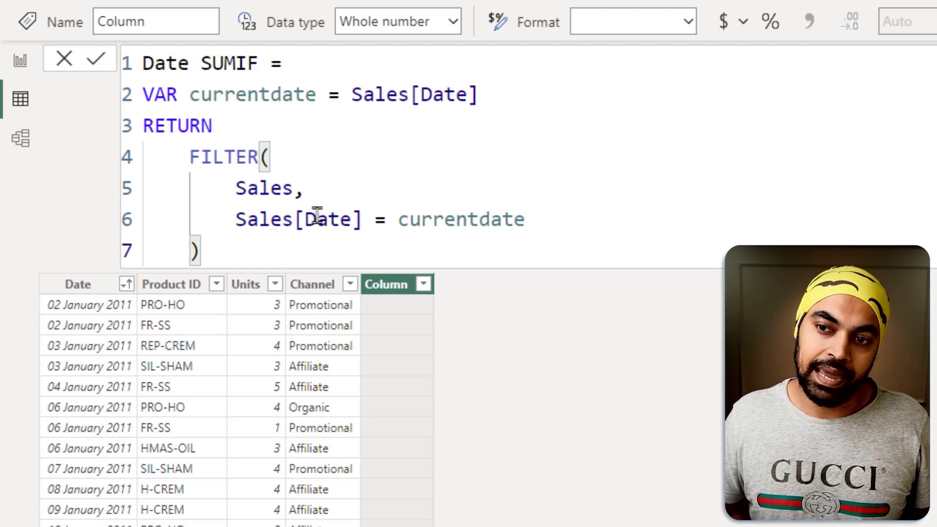
{"action": "left_click_drag", "start_coordinate": [260, 293], "coordinate": [283, 337]}
{"action": "key", "text": "Escape"}
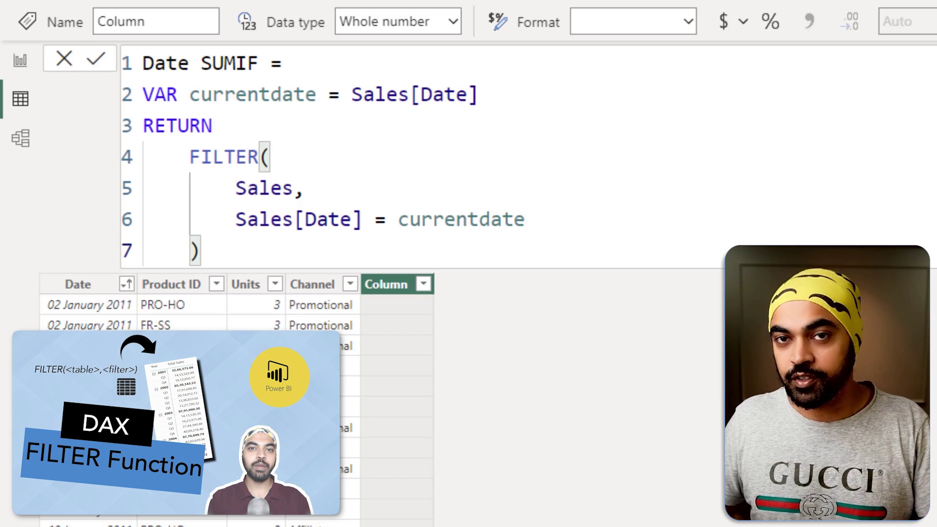
- Insert SUMX before the FILTER function so FILTER is its table argument, and indent the whole FILTER block beneath it
{"action": "left_click", "coordinate": [189, 157]}
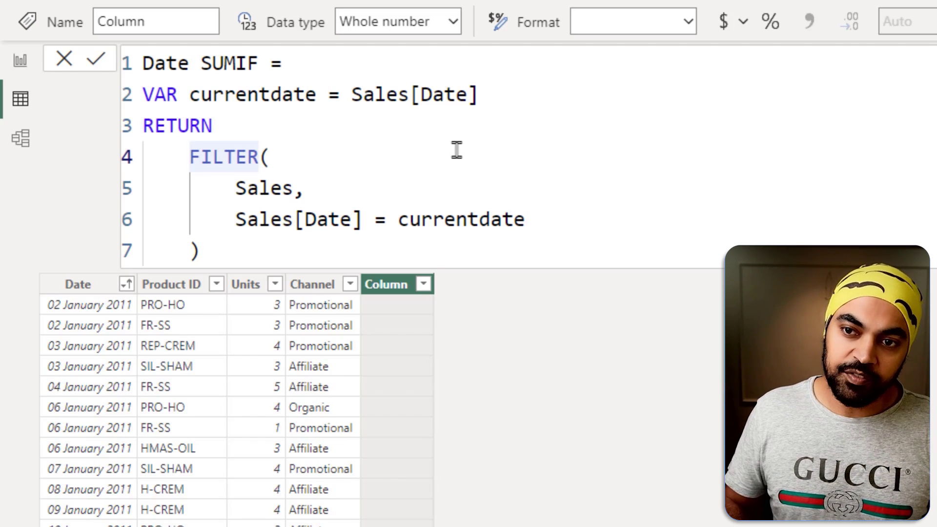
{"action": "type", "text": "sumx"}
{"action": "key", "text": "Tab"}
{"action": "key", "text": "Return"}
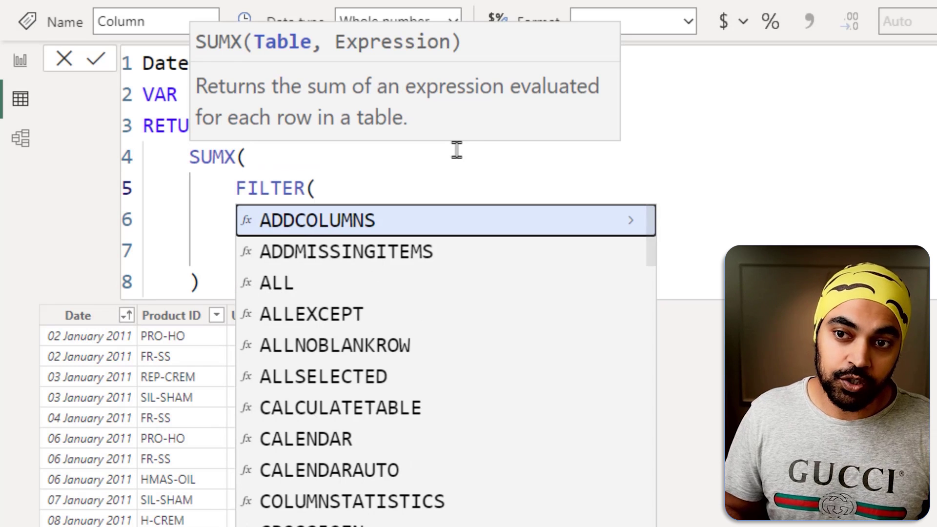
{"action": "key", "text": "Escape"}
{"action": "key", "text": "Down"}
{"action": "key", "text": "shift+Down"}
{"action": "key", "text": "shift+Down"}
{"action": "key", "text": "Tab"}
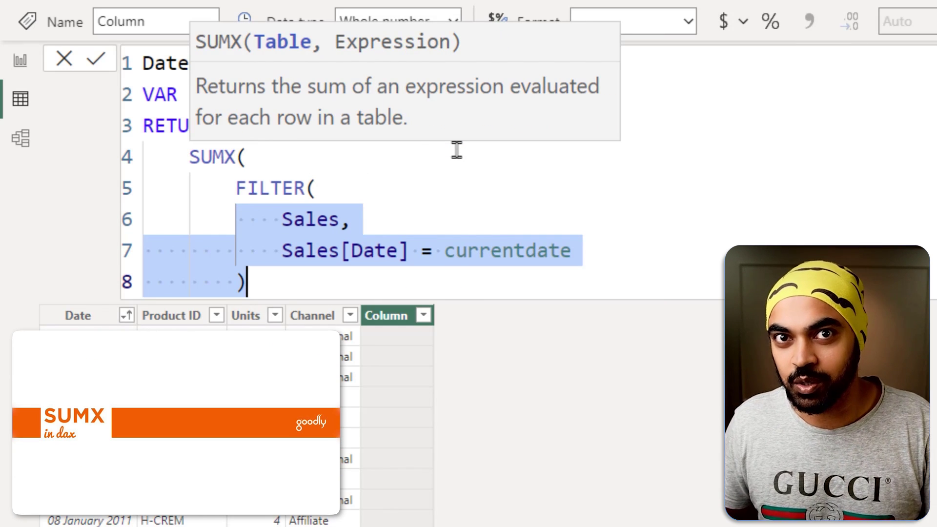
{"action": "left_click", "coordinate": [324, 251]}
{"action": "left_click_drag", "start_coordinate": [227, 178], "coordinate": [585, 295]}
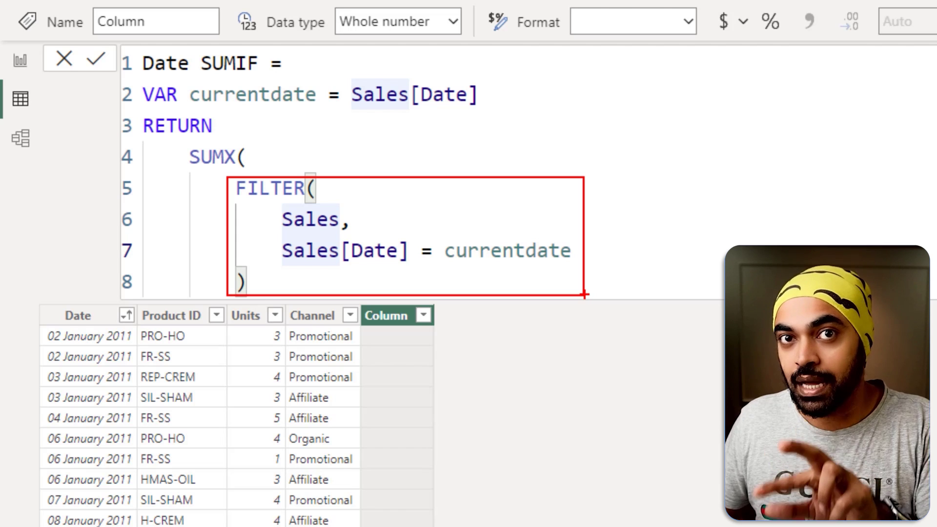
{"action": "left_click_drag", "start_coordinate": [33, 324], "coordinate": [136, 367]}
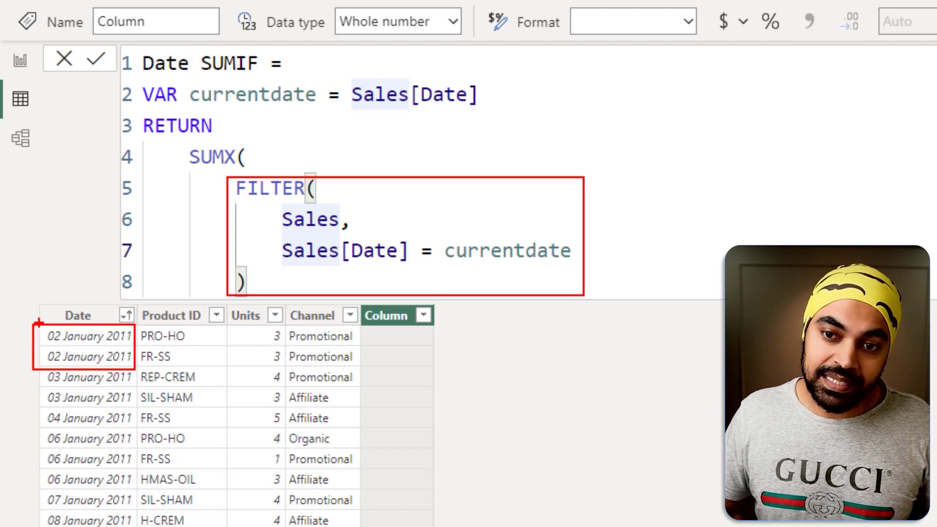
{"action": "mouse_move", "coordinate": [38, 324]}
{"action": "left_mouse_down"}
{"action": "mouse_move", "coordinate": [320, 374]}
{"action": "mouse_move", "coordinate": [432, 375]}
{"action": "left_mouse_up"}
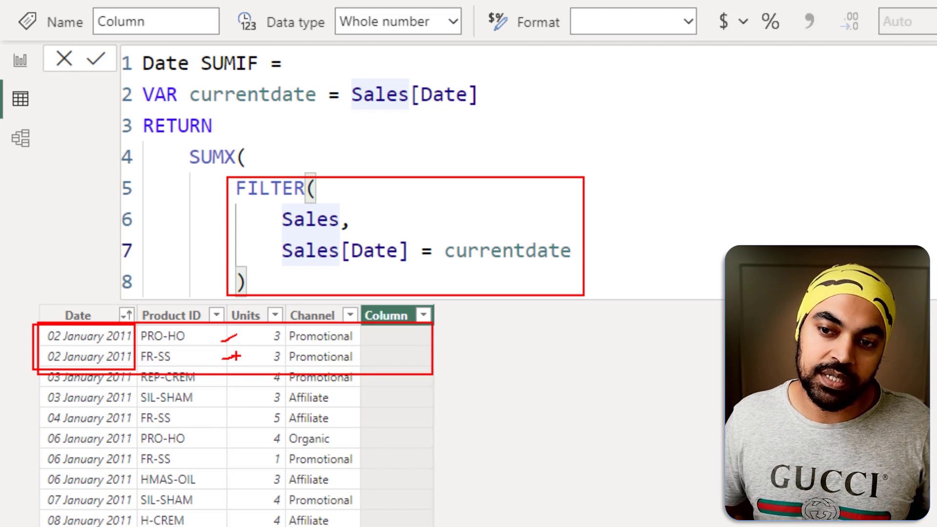
{"action": "left_click_drag", "start_coordinate": [244, 322], "coordinate": [245, 334]}
{"action": "key", "text": "Escape"}
- Add Sales[Units] as the SUMX expression after the FILTER block, close the function and commit the Date SUMIF formula
{"action": "left_click", "coordinate": [266, 279]}
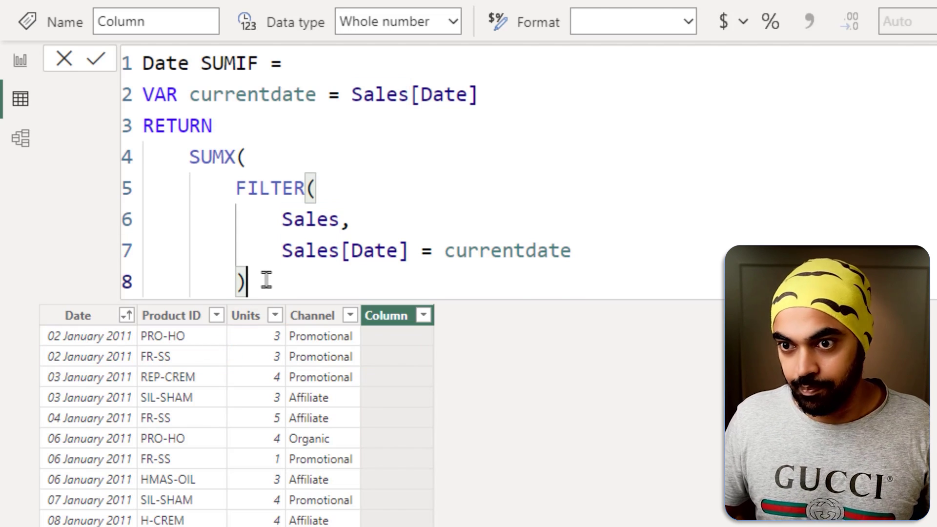
{"action": "type", "text": ","}
{"action": "key", "text": "Return"}
{"action": "type", "text": "Sales[Units]"}
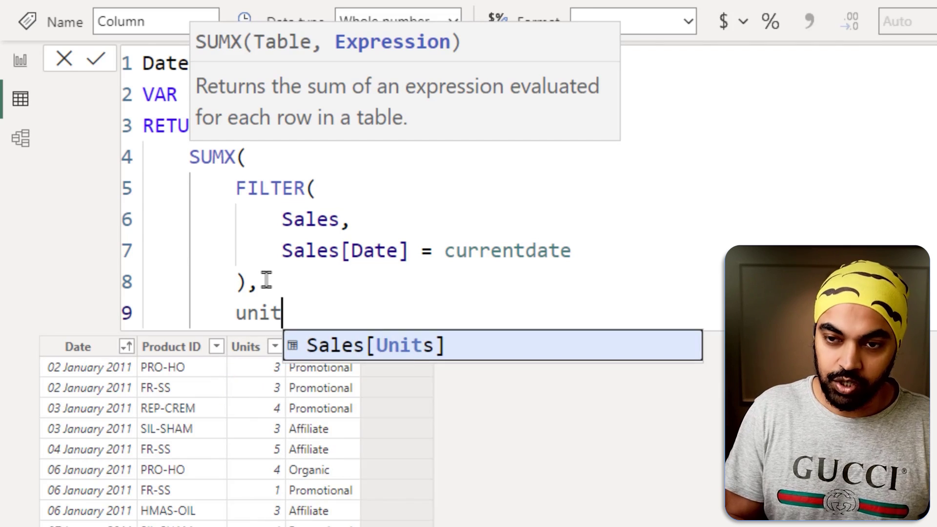
{"action": "key", "text": "Tab"}
{"action": "key", "text": "Return"}
{"action": "type", "text": ")"}
{"action": "key", "text": "Return"}
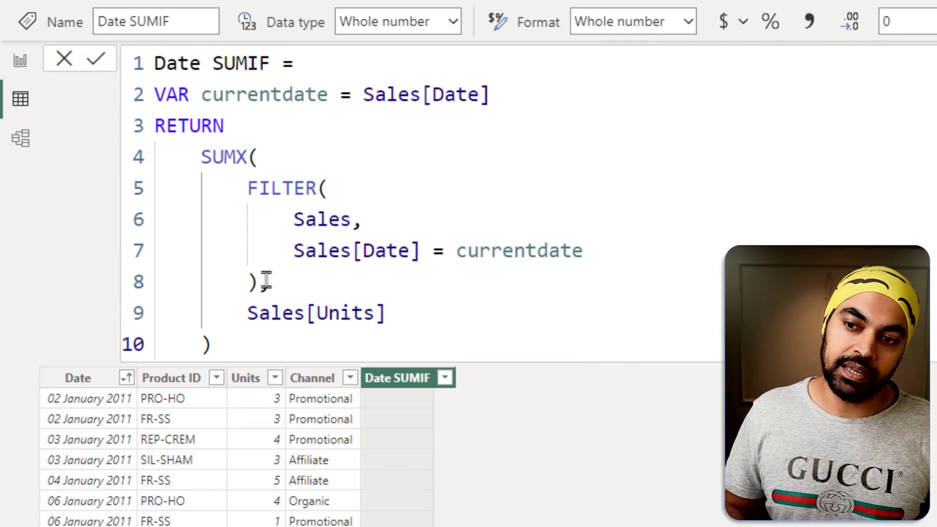
{"action": "mouse_move", "coordinate": [437, 383]}
{"action": "left_mouse_down"}
{"action": "mouse_move", "coordinate": [463, 421]}
{"action": "mouse_move", "coordinate": [467, 472]}
{"action": "left_mouse_up"}
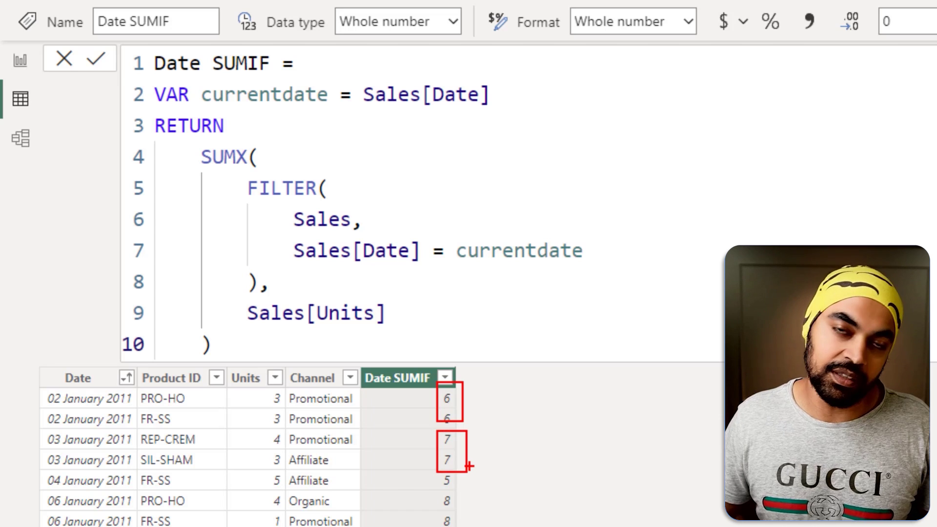
{"action": "key", "text": "Escape"}
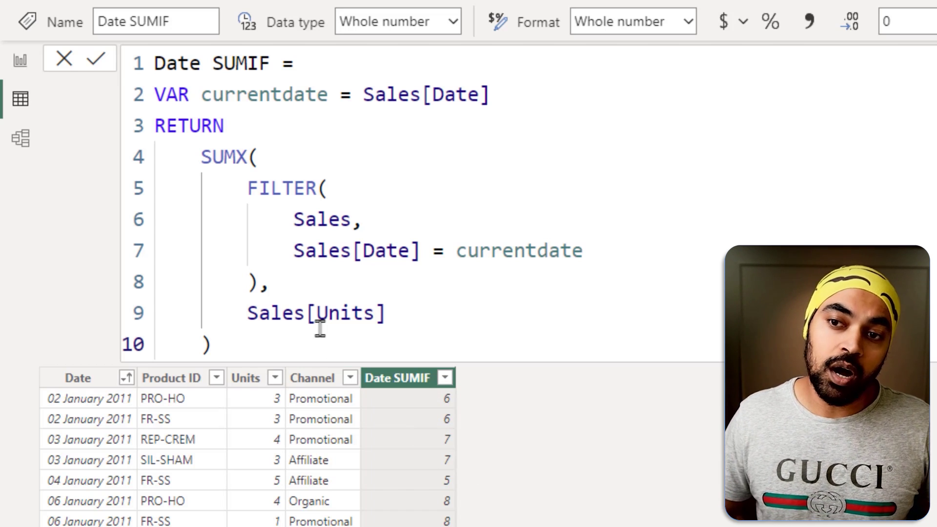
- Duplicate the entire SUMX block directly beneath itself in the Date SUMIF formula
{"action": "left_click_drag", "start_coordinate": [225, 157], "coordinate": [237, 346]}
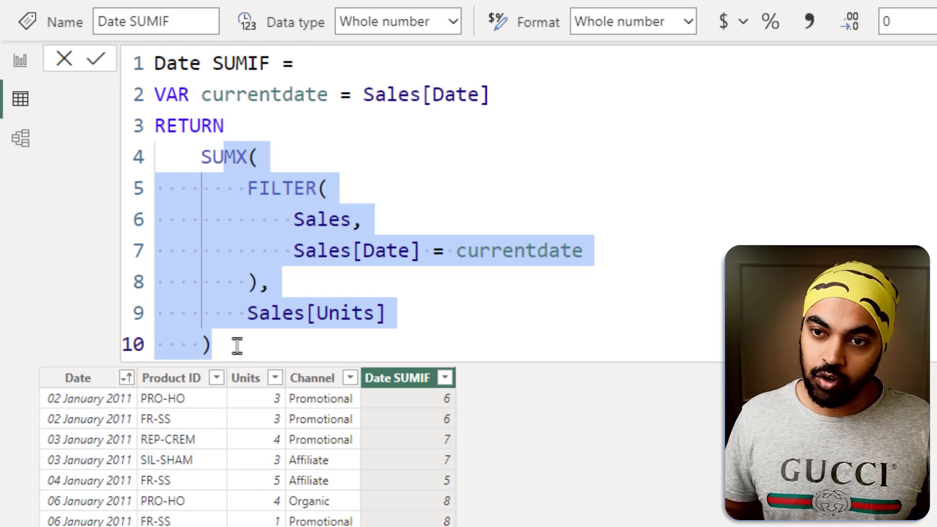
{"action": "left_click", "coordinate": [237, 346]}
{"action": "key", "text": "shift+Up"}
{"action": "key", "text": "shift+Up"}
{"action": "key", "text": "shift+Up"}
{"action": "key", "text": "shift+Up"}
{"action": "key", "text": "shift+Up"}
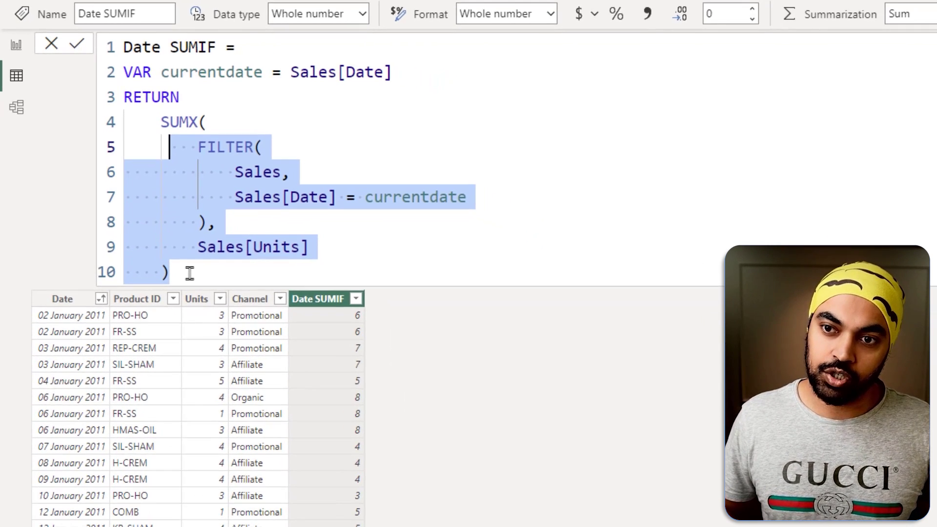
{"action": "key", "text": "shift+Up"}
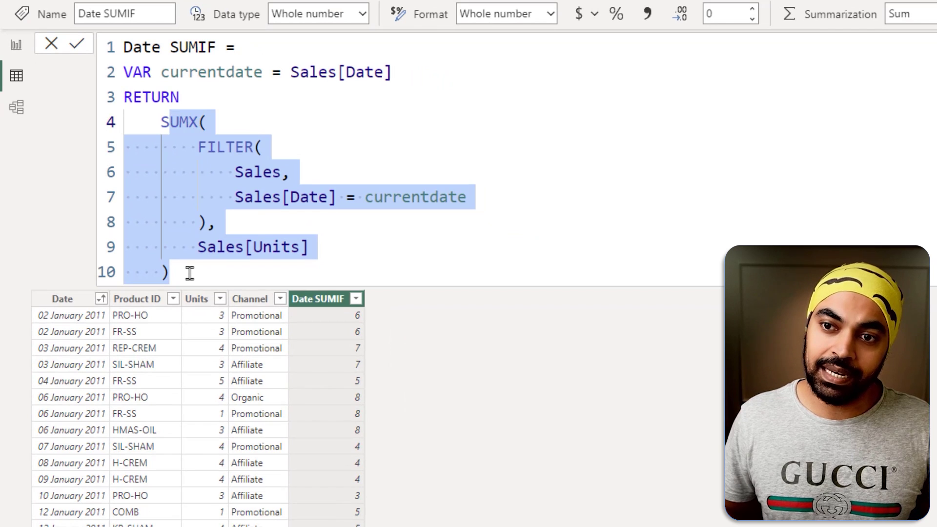
{"action": "key", "text": "shift+alt+Down"}
- Comment out the original SUMX block under RETURN, keeping the copy below it active
{"action": "left_click", "coordinate": [189, 273]}
{"action": "key", "text": "shift+Up"}
{"action": "key", "text": "shift+Up"}
{"action": "key", "text": "shift+Up"}
{"action": "key", "text": "shift+Up"}
{"action": "key", "text": "shift+Up"}
{"action": "key", "text": "shift+Up"}
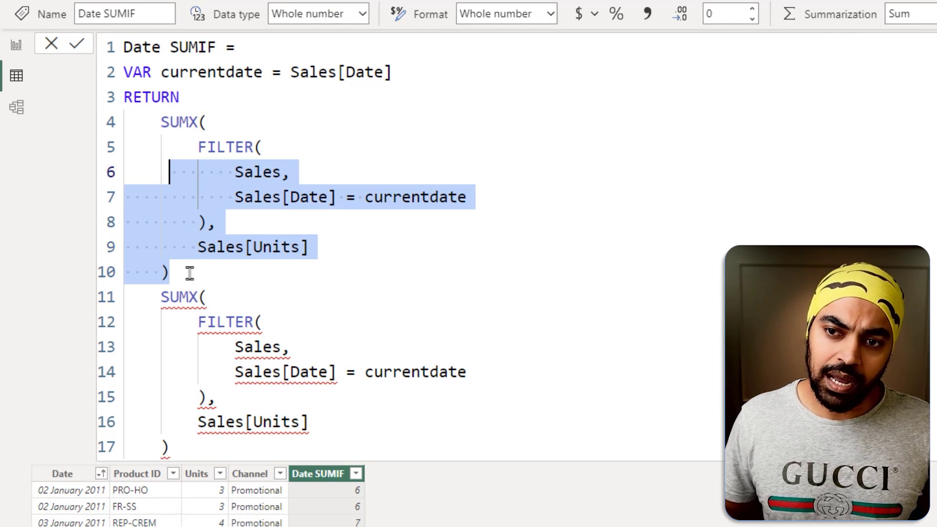
{"action": "key", "text": "ctrl+slash"}
- Strip the copied block down to the FILTER function by removing its SUMX line, Sales[Units], the outer closing parenthesis and the trailing comma
{"action": "key", "text": "Down"}
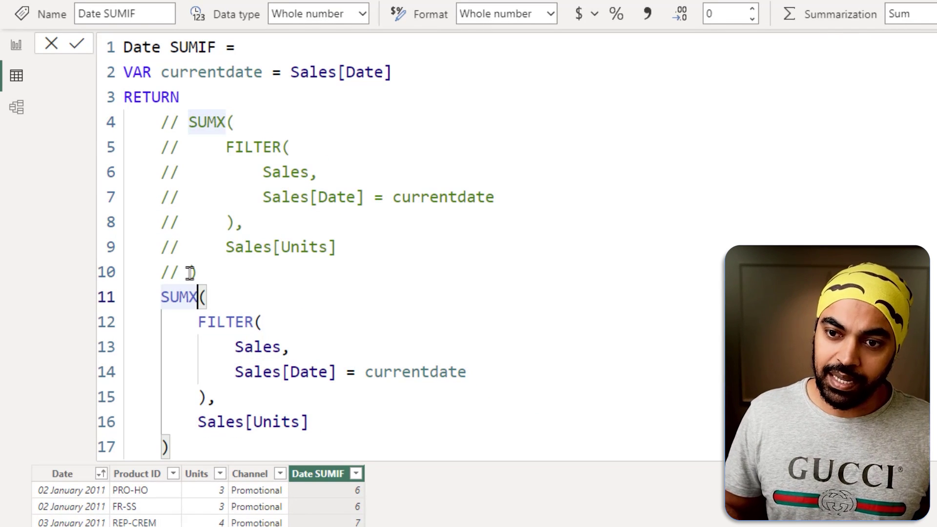
{"action": "key", "text": "ctrl+shift+Left"}
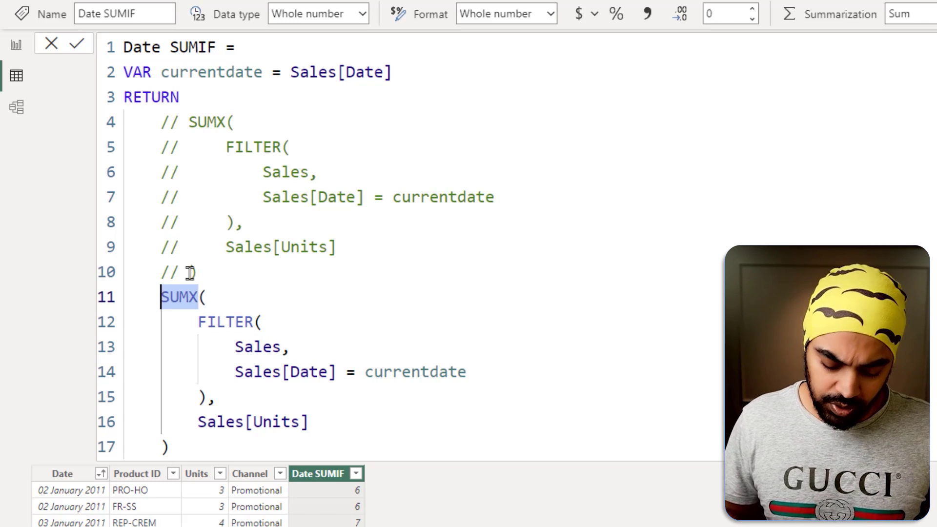
{"action": "key", "text": "ctrl+shift+k"}
{"action": "key", "text": "Down"}
{"action": "key", "text": "Down"}
{"action": "key", "text": "Down"}
{"action": "key", "text": "Down"}
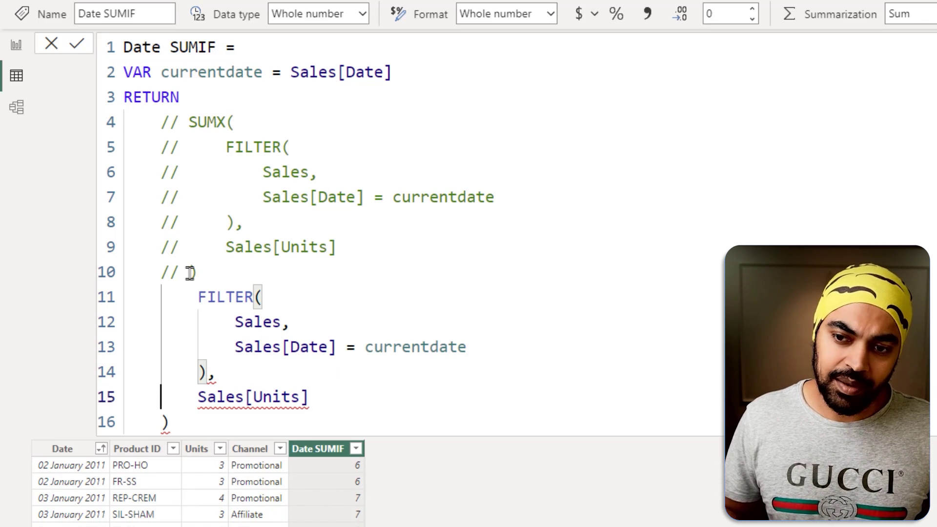
{"action": "key", "text": "shift+Down"}
{"action": "key", "text": "ctrl+shift+k"}
{"action": "key", "text": "BackSpace"}
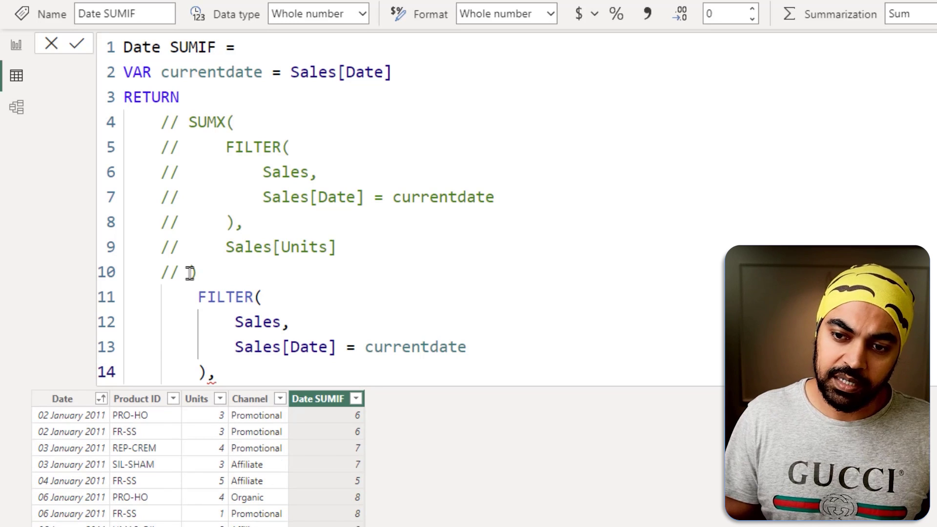
{"action": "key", "text": "BackSpace"}
- Insert the COUNTROWS function on a new line above the remaining FILTER function
{"action": "key", "text": "shift+Up"}
{"action": "key", "text": "shift+Up"}
{"action": "key", "text": "shift+Up"}
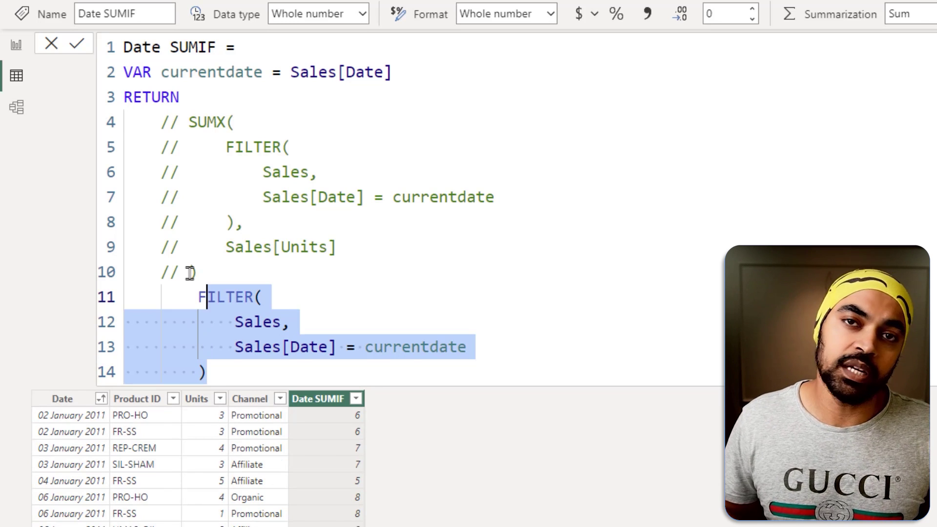
{"action": "key", "text": "Left"}
{"action": "key", "text": "Left"}
{"action": "key", "text": "Return"}
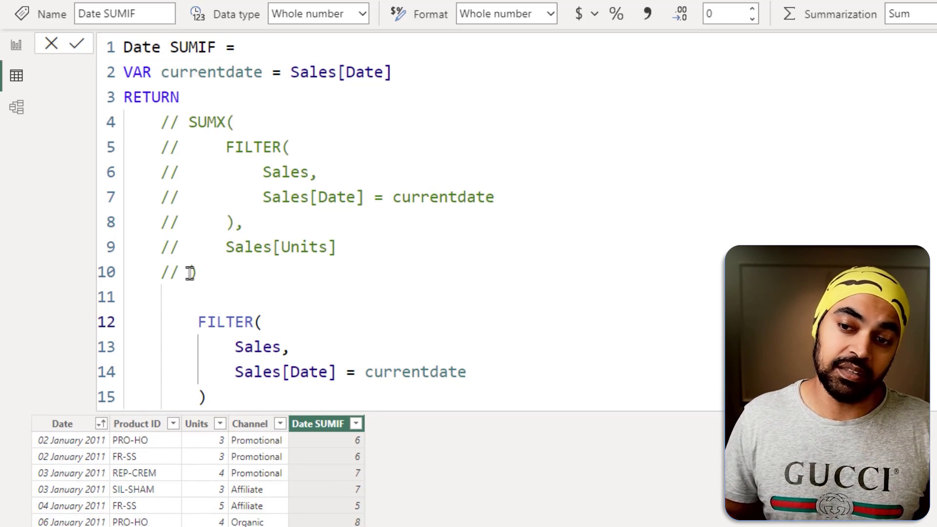
{"action": "type", "text": "count"}
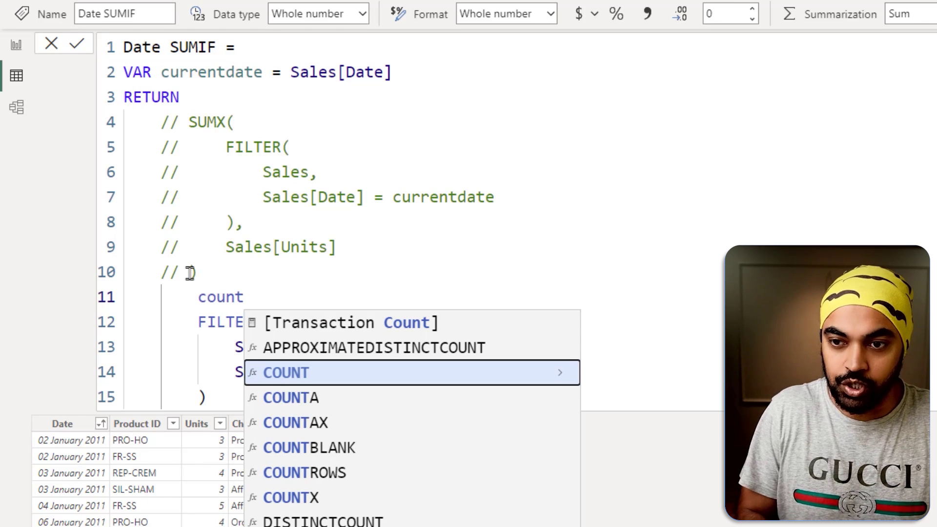
{"action": "key", "text": "Down"}
{"action": "key", "text": "Down"}
{"action": "key", "text": "Down"}
{"action": "key", "text": "Down"}
{"action": "key", "text": "Tab"}
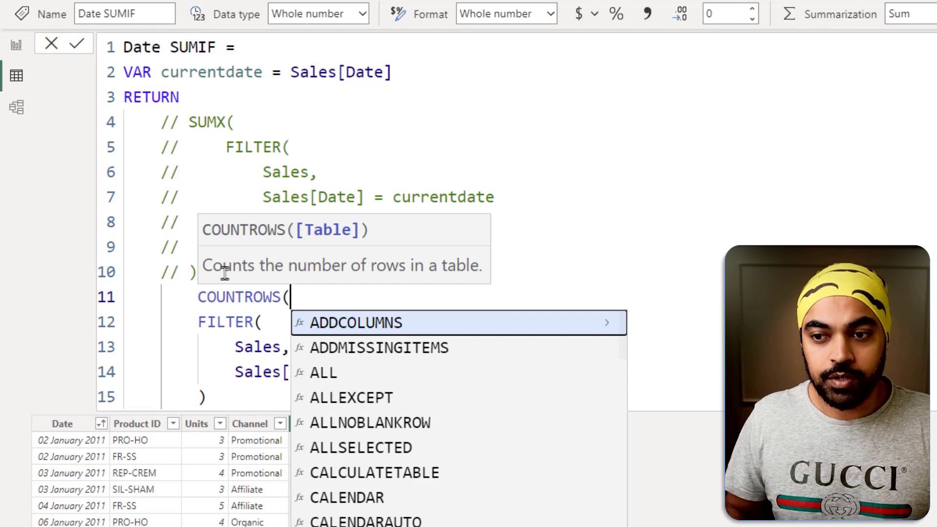
- Indent the FILTER block inside COUNTROWS, close the function on its own line and commit the formula
{"action": "left_click_drag", "start_coordinate": [216, 323], "coordinate": [227, 420]}
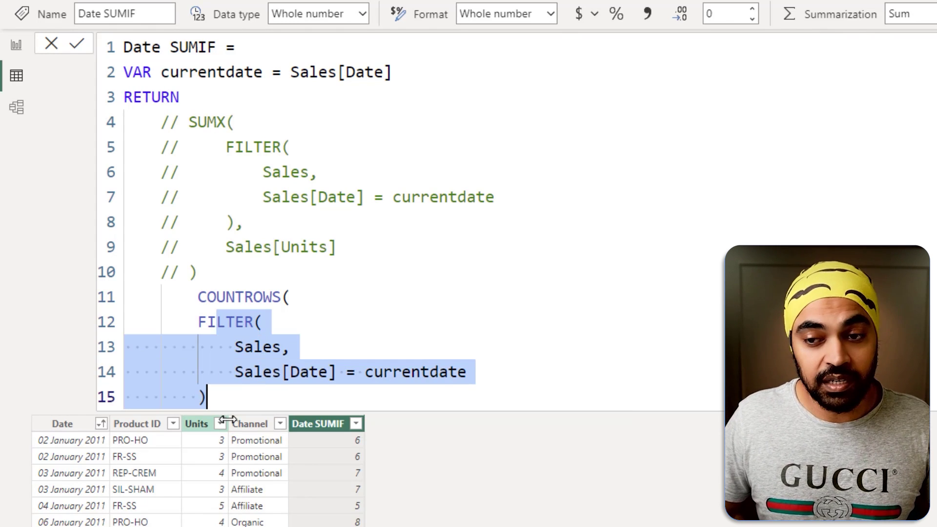
{"action": "key", "text": "Tab"}
{"action": "key", "text": "Right"}
{"action": "key", "text": "Return"}
{"action": "type", "text": ")"}
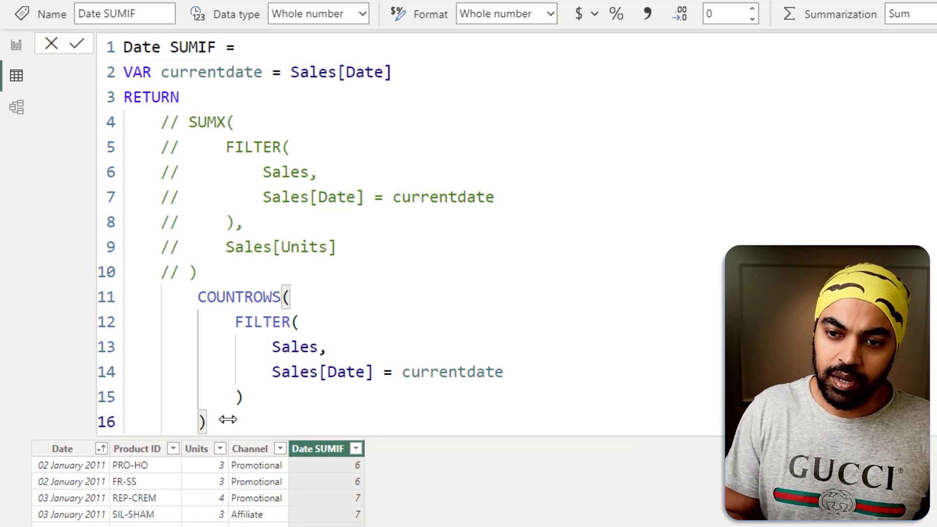
{"action": "key", "text": "Return"}
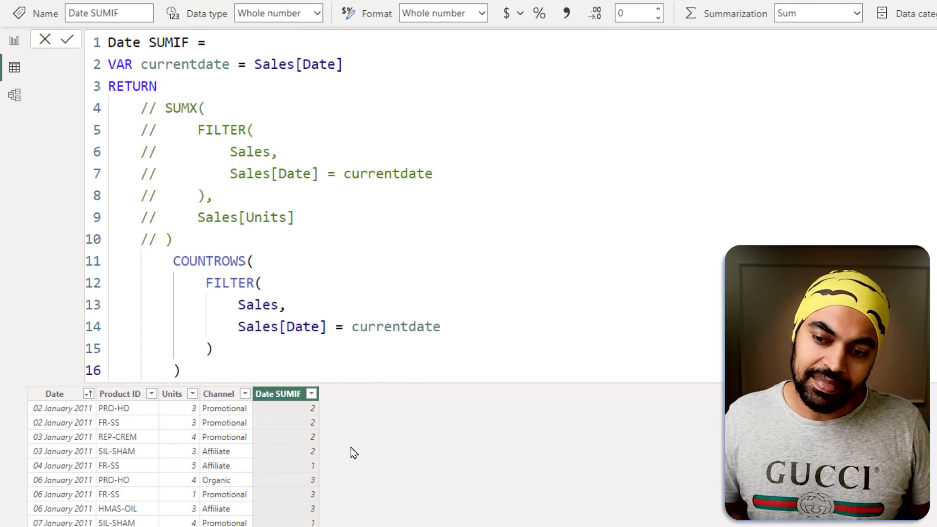
- Compare the new row counts in the Date SUMIF column with how often each date repeats in the Sales table
{"action": "left_click_drag", "start_coordinate": [297, 402], "coordinate": [331, 431]}
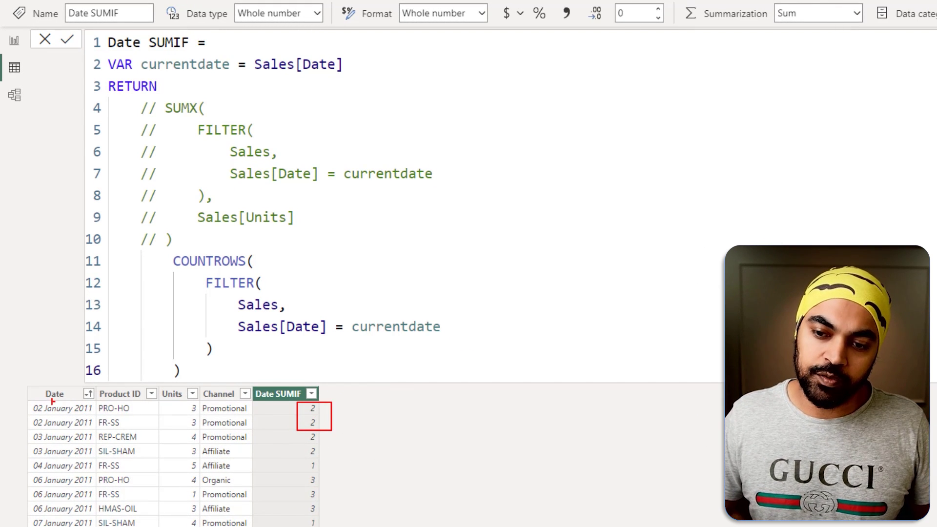
{"action": "left_click_drag", "start_coordinate": [15, 403], "coordinate": [105, 426]}
{"action": "mouse_move", "coordinate": [22, 428]}
{"action": "left_mouse_down"}
{"action": "mouse_move", "coordinate": [78, 450]}
{"action": "mouse_move", "coordinate": [323, 459]}
{"action": "left_mouse_up"}
{"action": "left_click_drag", "start_coordinate": [37, 458], "coordinate": [337, 473]}
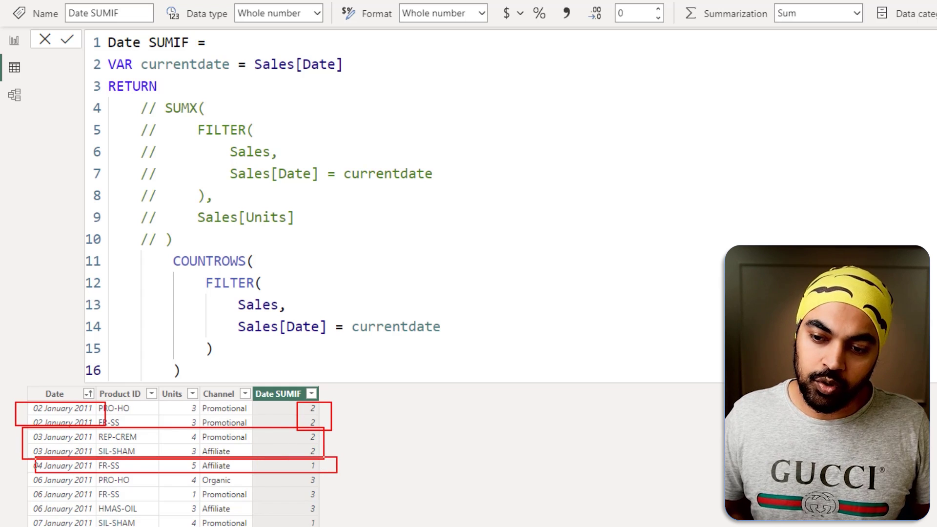
{"action": "left_click_drag", "start_coordinate": [16, 475], "coordinate": [337, 514]}
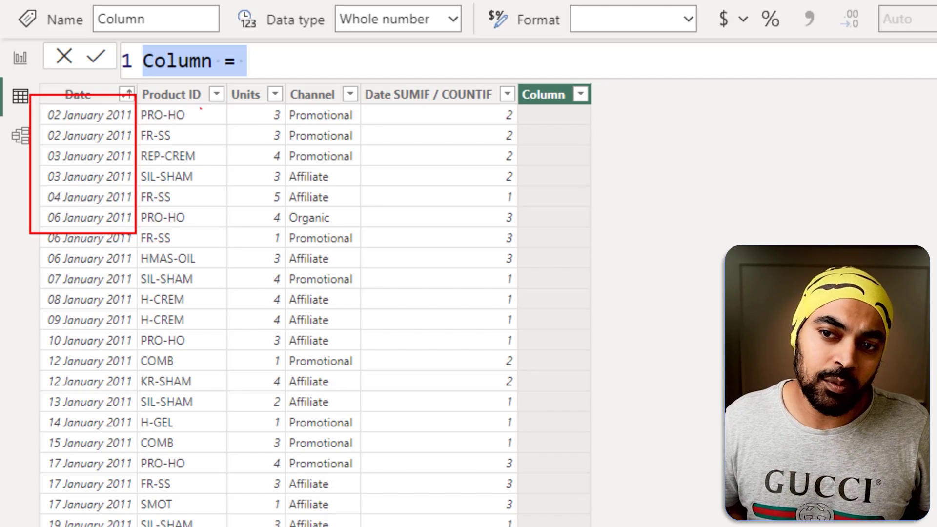
- Discard the draft column and open the Products table to examine which Band each product belongs to
{"action": "mouse_move", "coordinate": [201, 108]}
{"action": "left_mouse_down"}
{"action": "mouse_move", "coordinate": [129, 111]}
{"action": "mouse_move", "coordinate": [153, 126]}
{"action": "mouse_move", "coordinate": [202, 108]}
{"action": "left_mouse_up"}
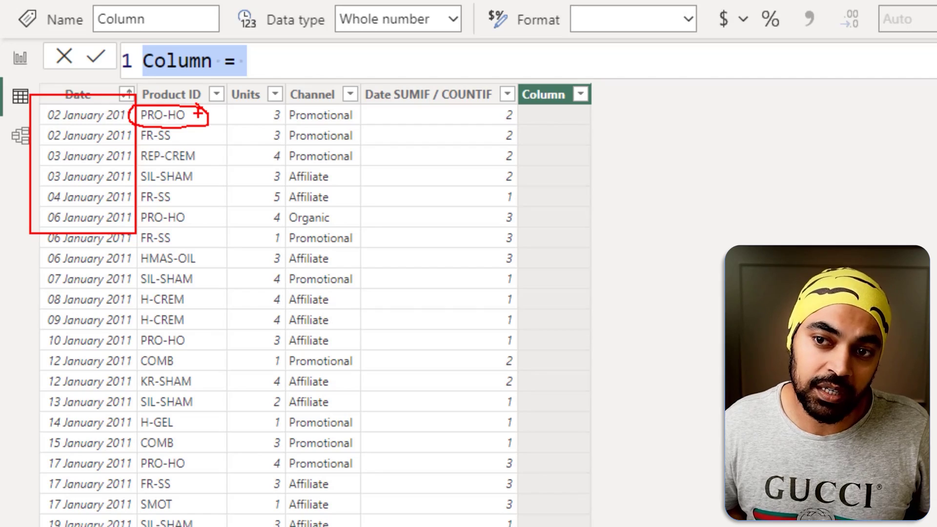
{"action": "key", "text": "Escape"}
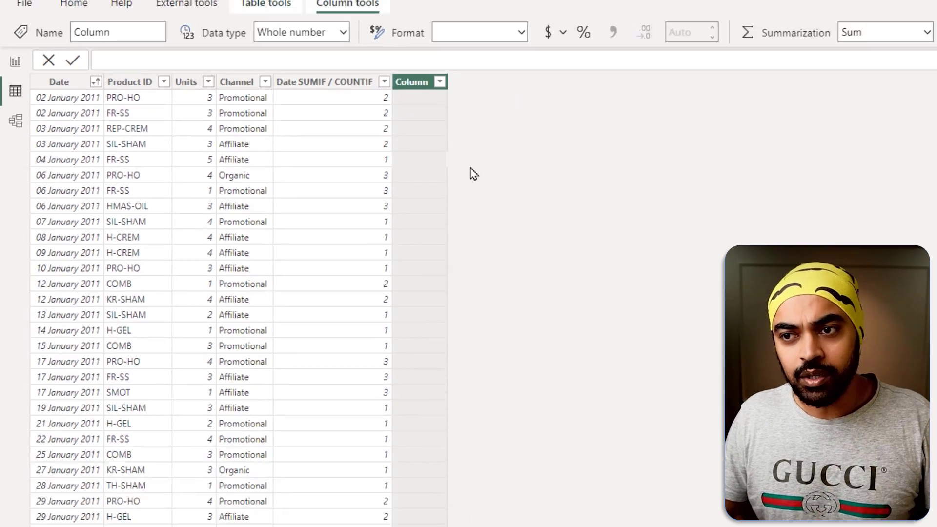
{"action": "key", "text": "Escape"}
{"action": "left_click", "coordinate": [899, 142]}
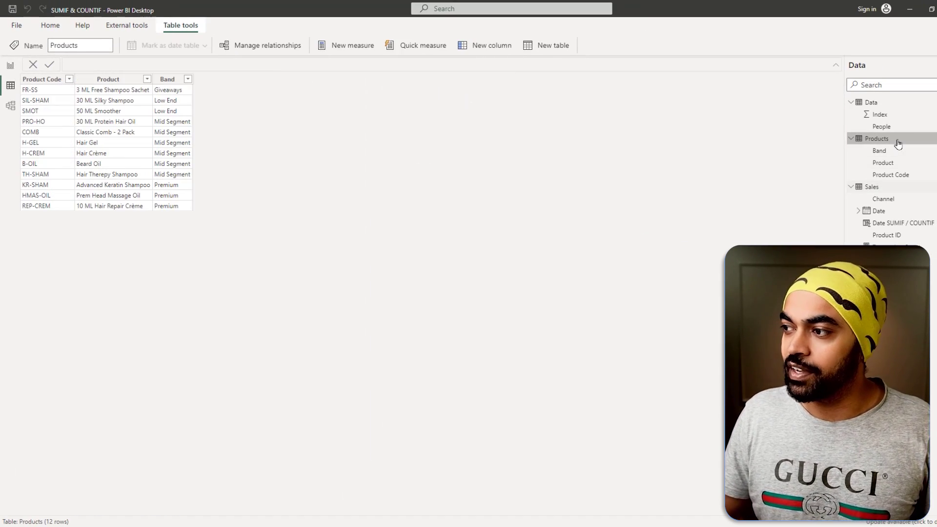
{"action": "key", "text": "ctrl+1"}
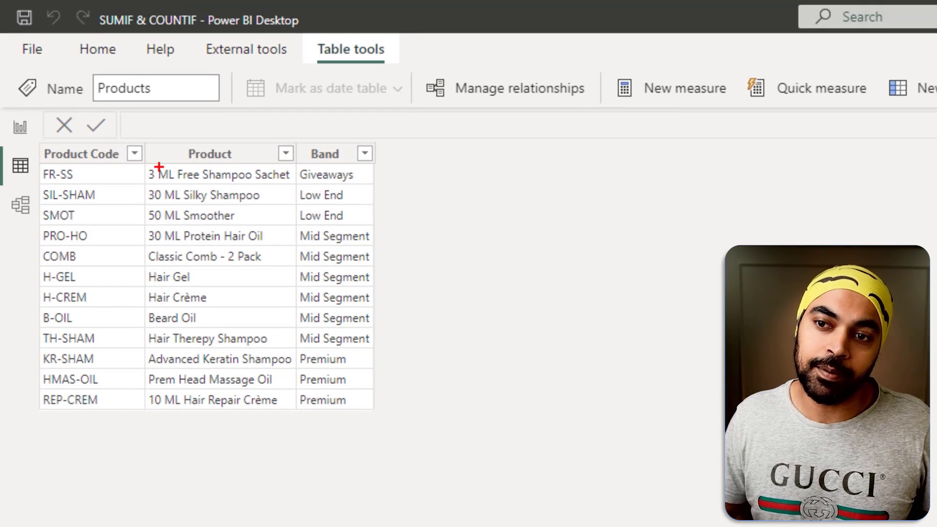
{"action": "mouse_move", "coordinate": [35, 150]}
{"action": "left_mouse_down"}
{"action": "mouse_move", "coordinate": [247, 305]}
{"action": "mouse_move", "coordinate": [401, 400]}
{"action": "mouse_move", "coordinate": [401, 413]}
{"action": "left_mouse_up"}
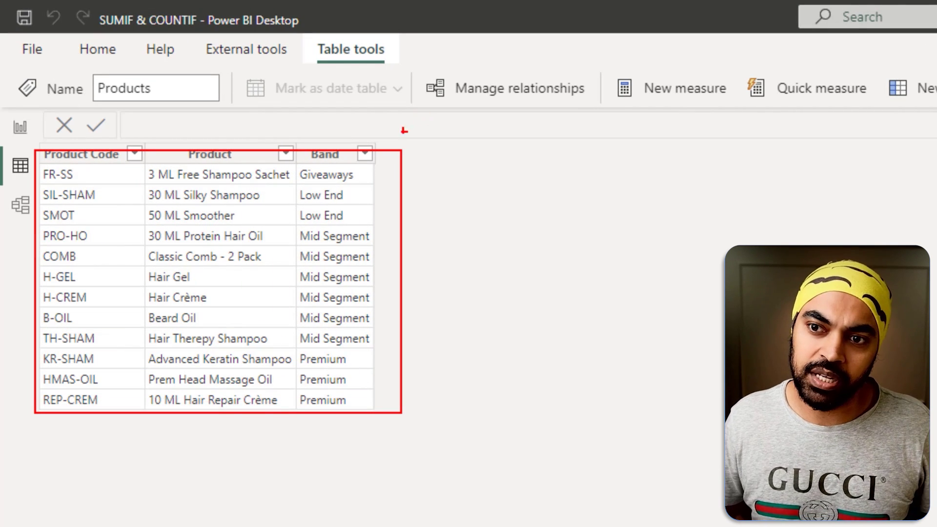
{"action": "left_click_drag", "start_coordinate": [364, 181], "coordinate": [393, 162]}
{"action": "left_click_drag", "start_coordinate": [279, 189], "coordinate": [351, 225]}
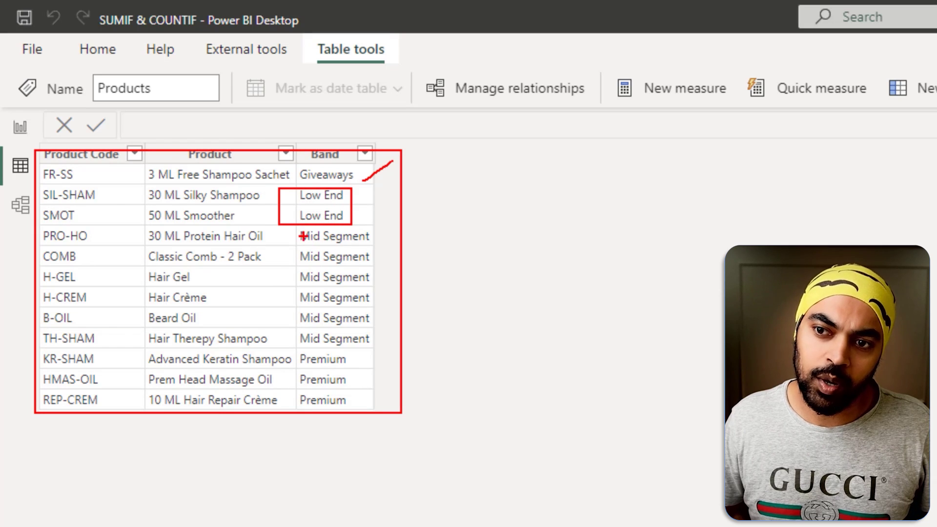
{"action": "left_click_drag", "start_coordinate": [292, 230], "coordinate": [397, 336]}
{"action": "left_click_drag", "start_coordinate": [288, 349], "coordinate": [366, 410]}
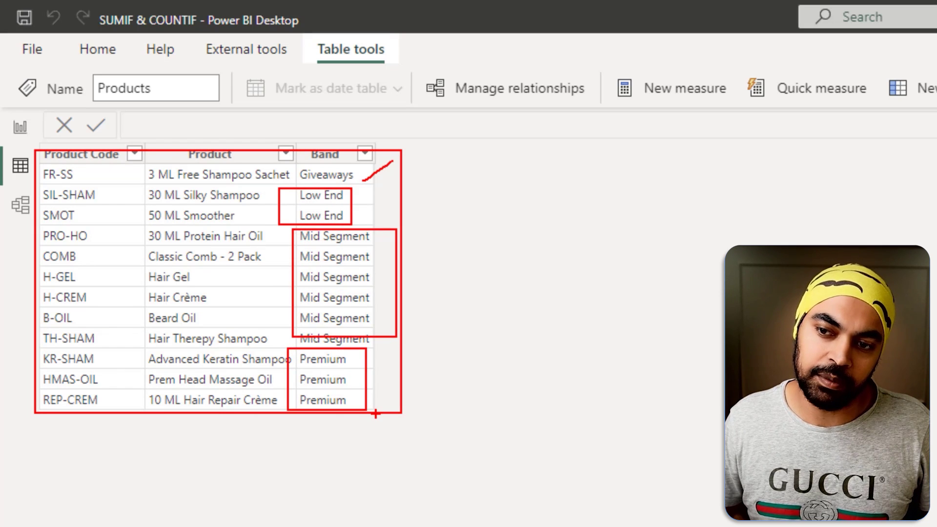
{"action": "key", "text": "Escape"}
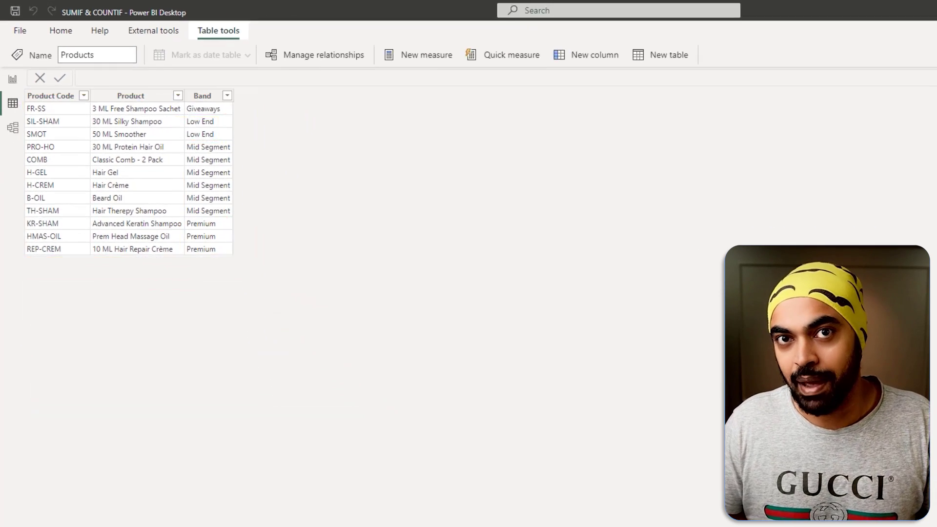
- Return to the Sales table and add a calculated column named Band and Month Sumif Countif
{"action": "left_click", "coordinate": [898, 192]}
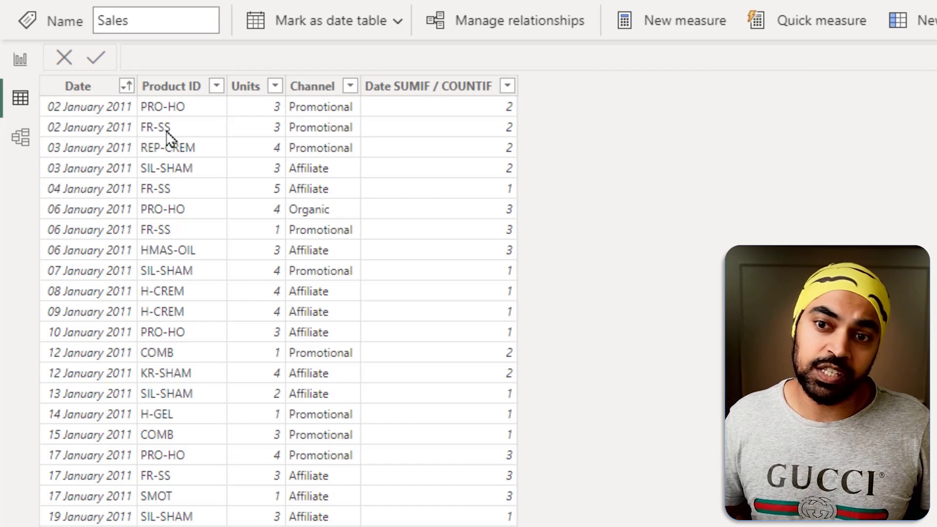
{"action": "mouse_move", "coordinate": [41, 95]}
{"action": "left_mouse_down"}
{"action": "mouse_move", "coordinate": [97, 238]}
{"action": "mouse_move", "coordinate": [132, 388]}
{"action": "left_mouse_up"}
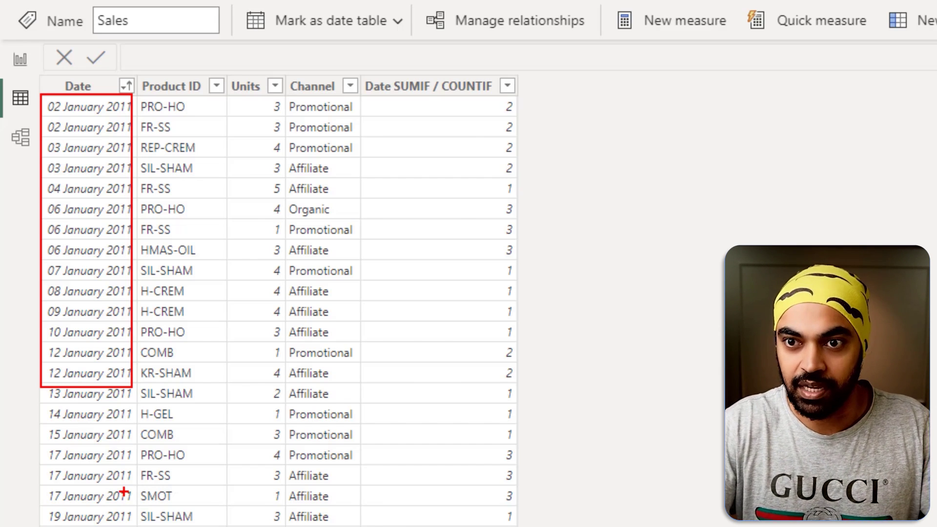
{"action": "key", "text": "Escape"}
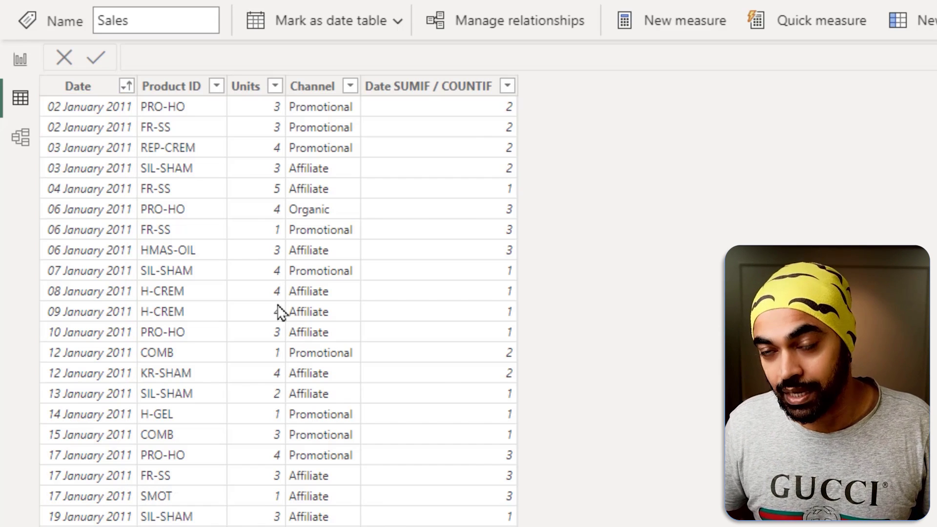
{"action": "right_click", "coordinate": [475, 176]}
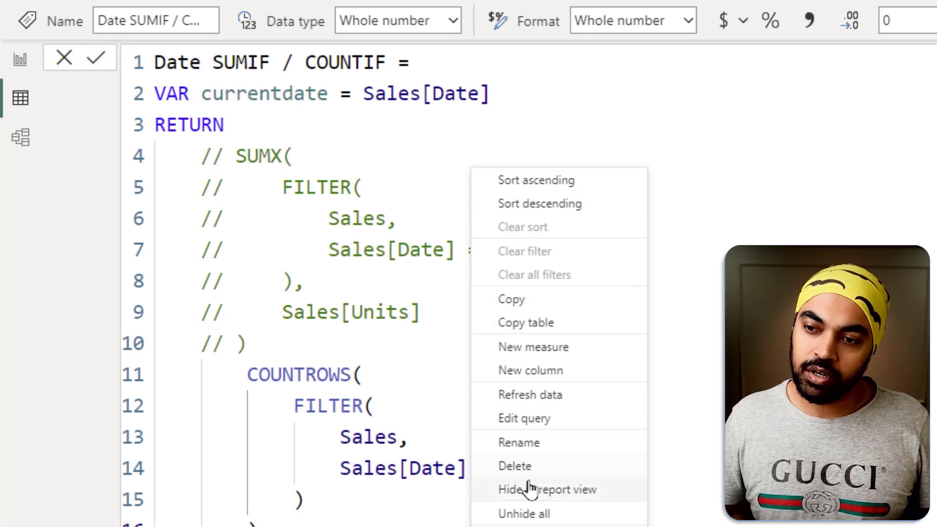
{"action": "key", "text": "Escape"}
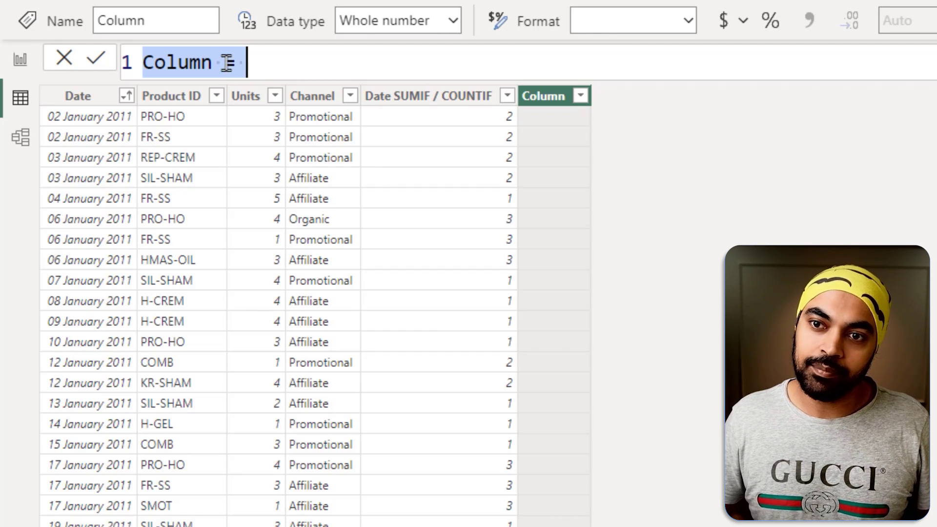
{"action": "type", "text": "Month and "}
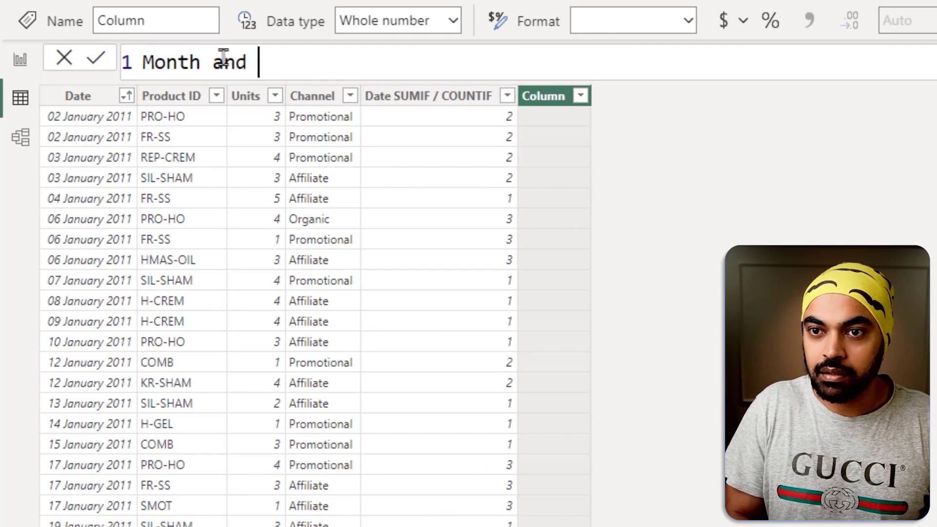
{"action": "type", "text": "Band Su"}
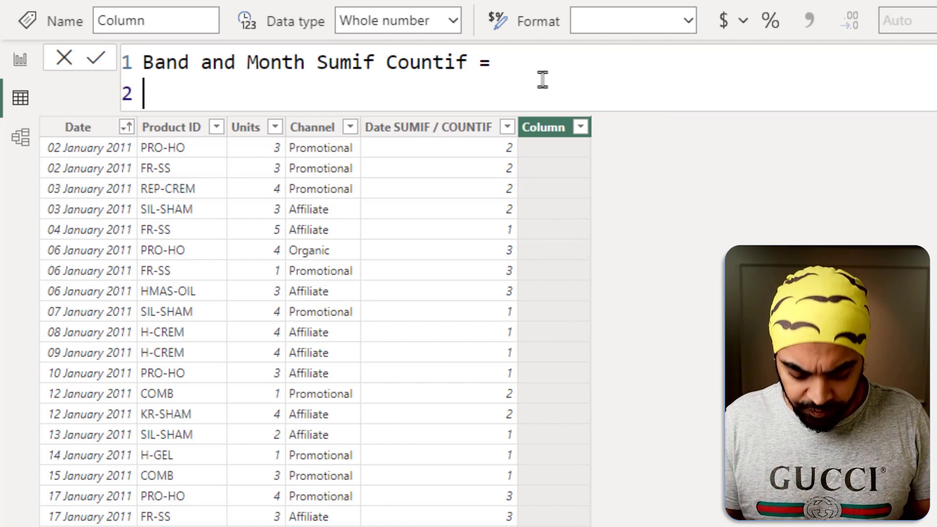
- Declare a variable named CurrentMonth on the line below the new column's name
{"action": "type", "text": "VAR"}
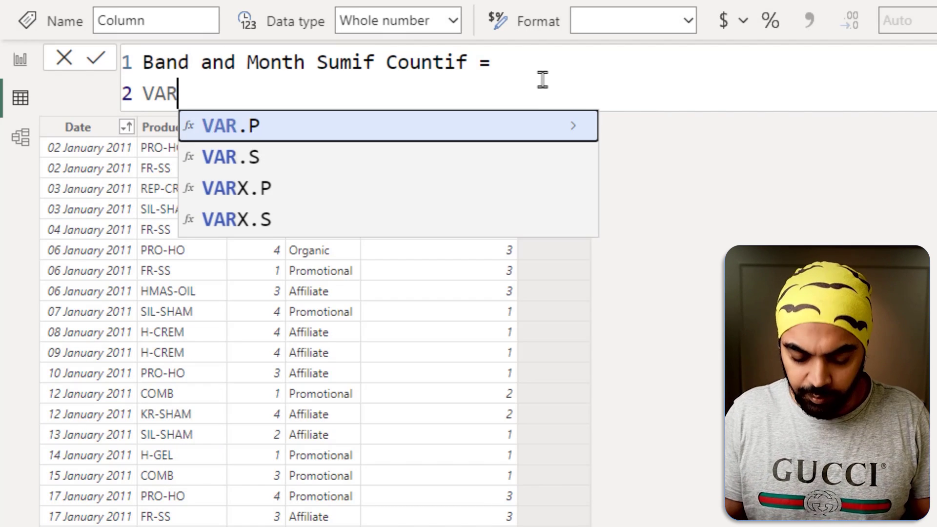
{"action": "type", "text": "re"}
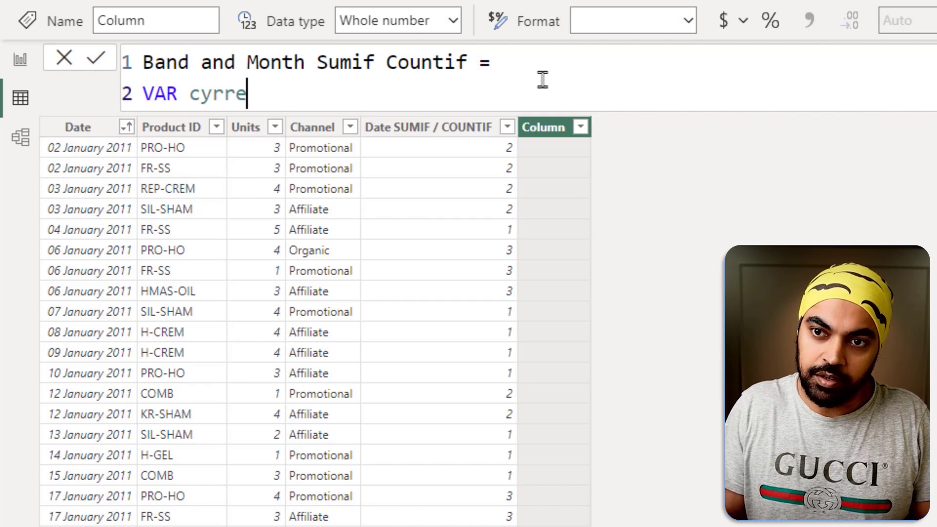
{"action": "key", "text": "ctrl+BackSpace"}
{"action": "type", "text": "CurrentM"}
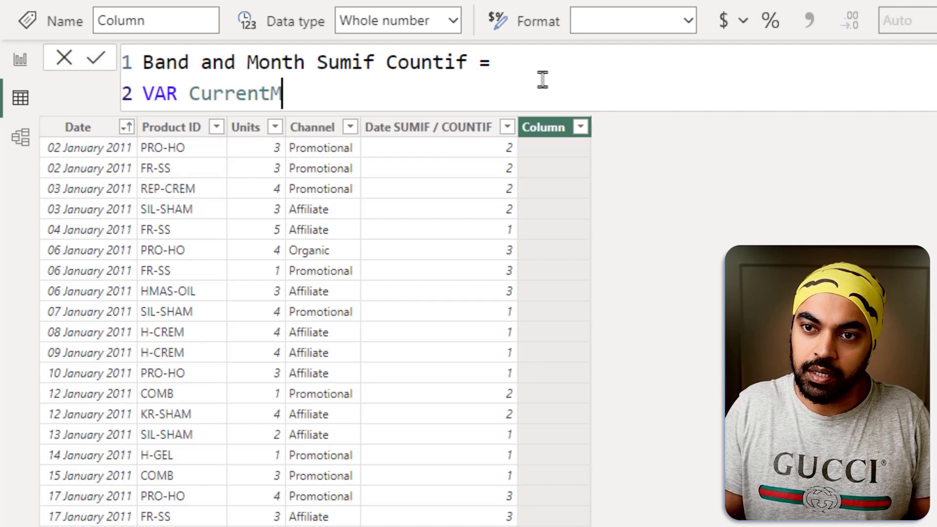
{"action": "type", "text": "onth"}
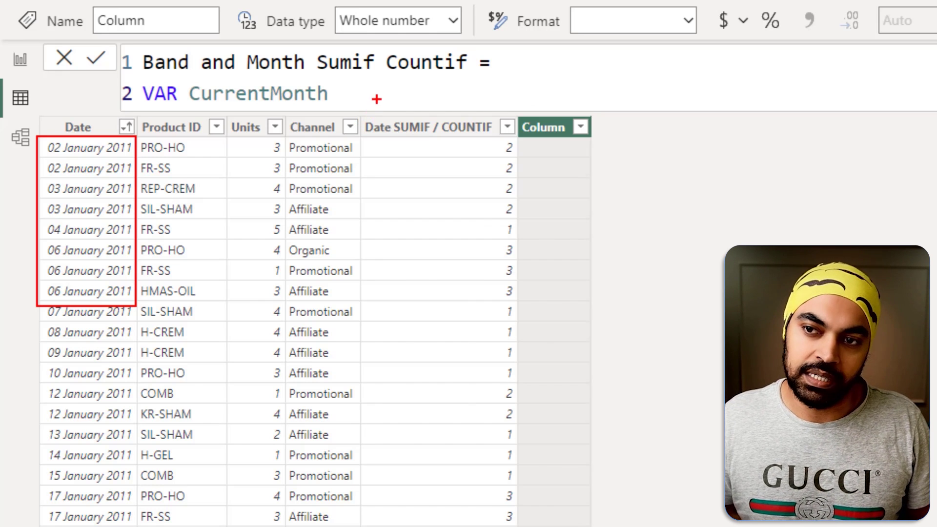
{"action": "type", "text": "= "}
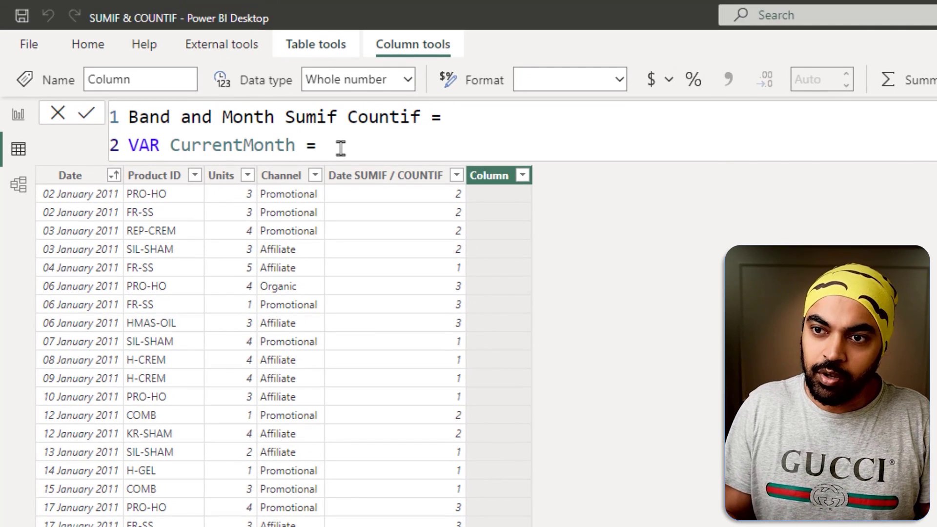
- Assign FORMAT(Sales[Date], "mmm-yy") to the CurrentMonth variable
{"action": "type", "text": "FORMAT("}
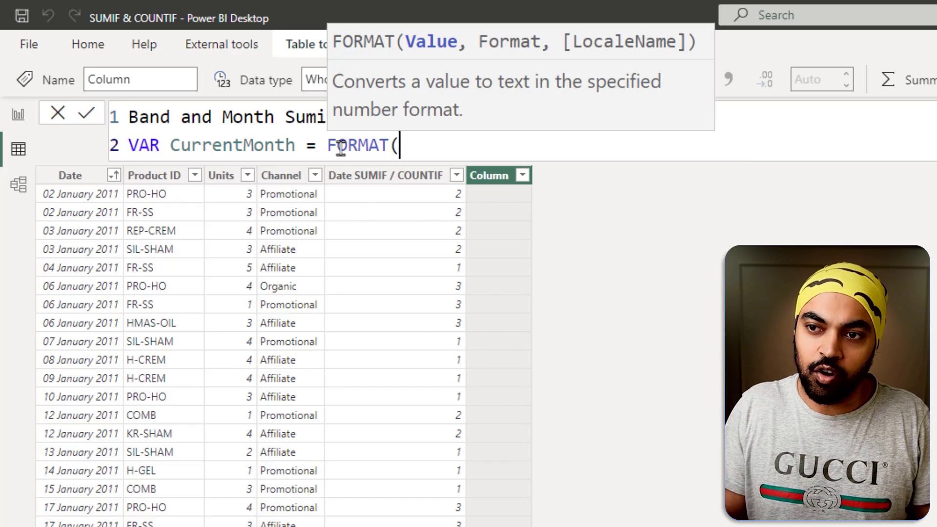
{"action": "type", "text": "sal"}
{"action": "key", "text": "Down"}
{"action": "key", "text": "Down"}
{"action": "key", "text": "Down"}
{"action": "key", "text": "Tab"}
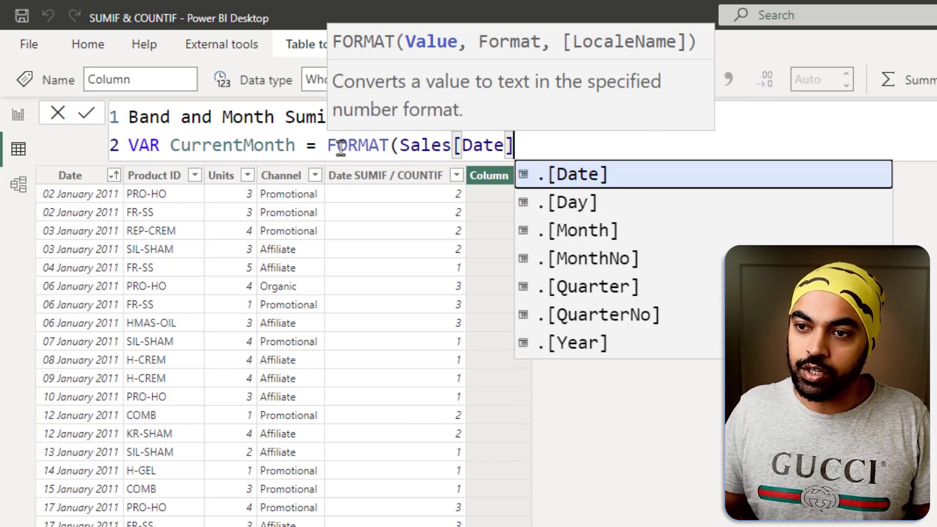
{"action": "type", "text": ", \""}
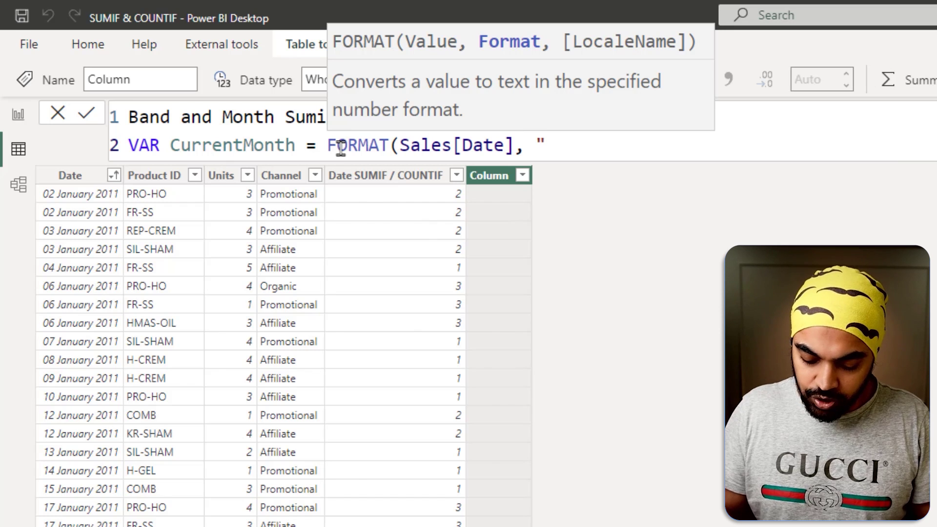
{"action": "type", "text": "mmm-yy"}
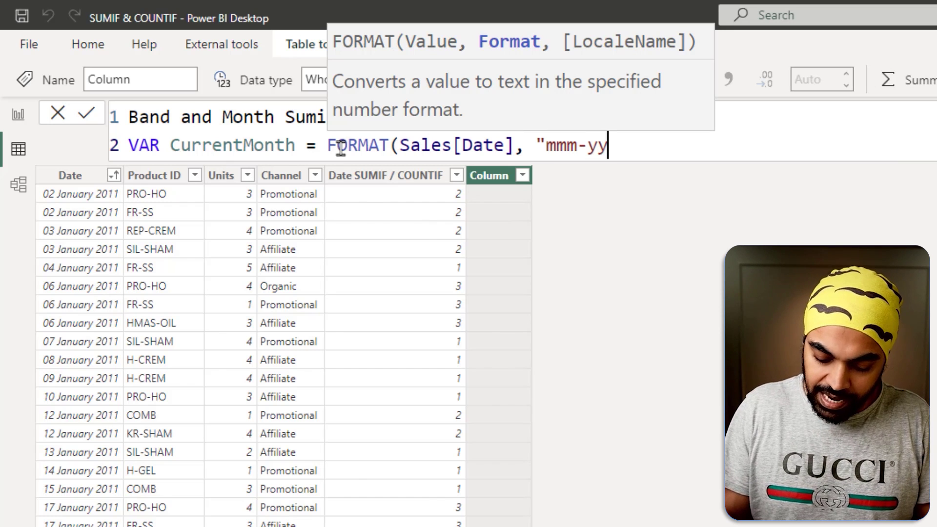
{"action": "type", "text": "\")"}
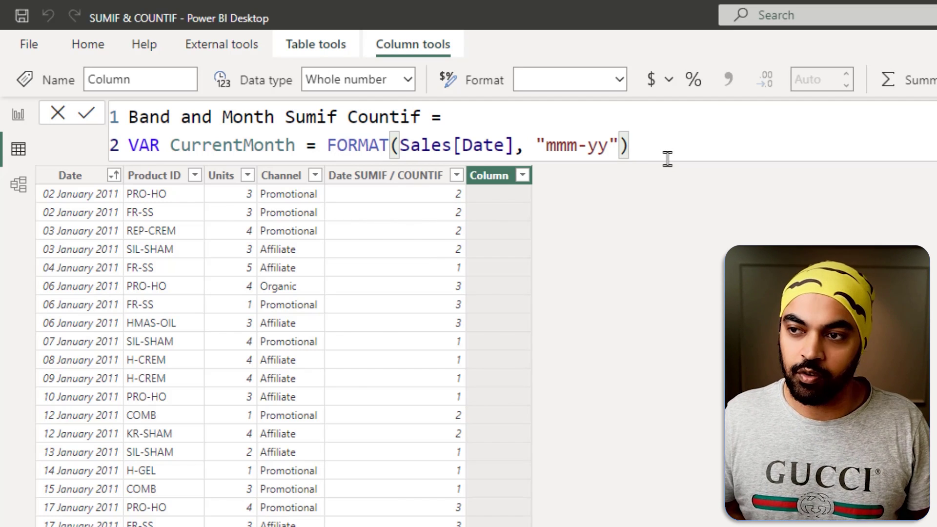
- Add a second variable, CurrentBand, defined as RELATED(Products[Band]), and leave a new line below it
{"action": "key", "text": "shift+Return"}
{"action": "type", "text": "VAR"}
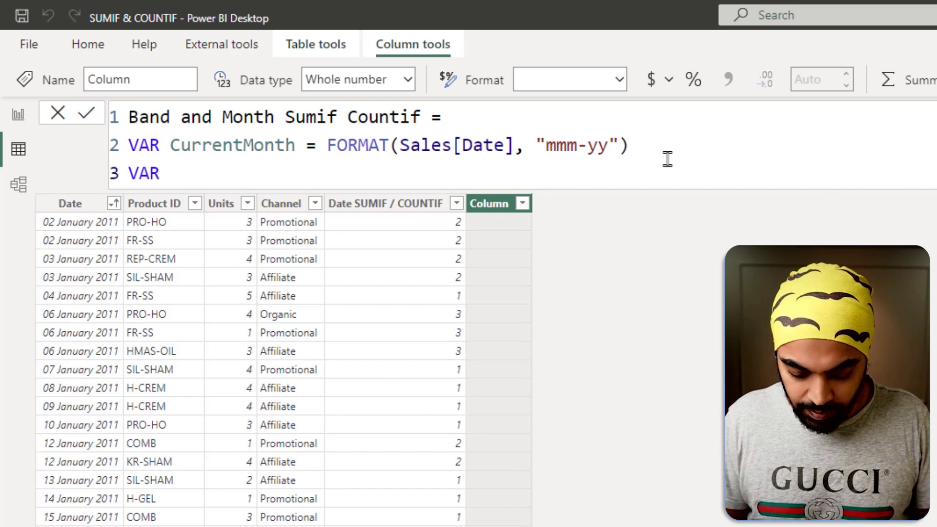
{"action": "type", "text": "Cur"}
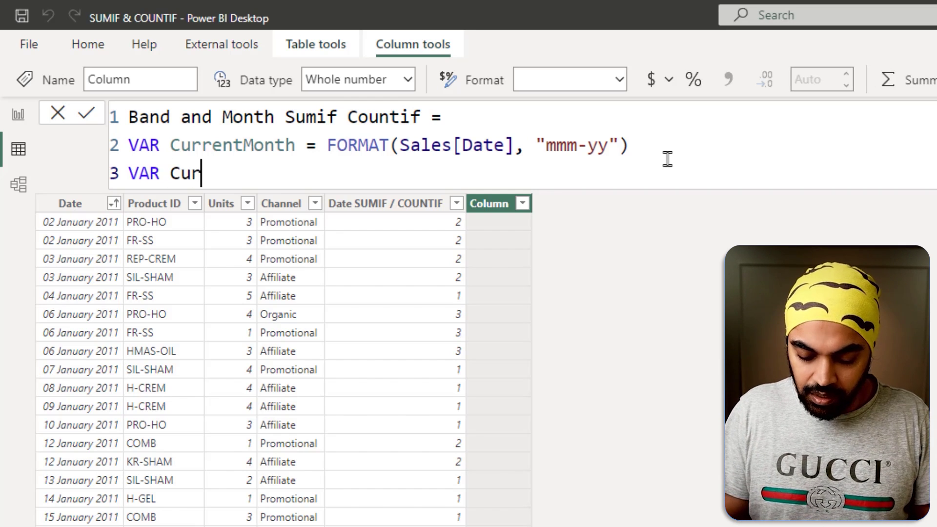
{"action": "type", "text": "rentBand = RELATED("}
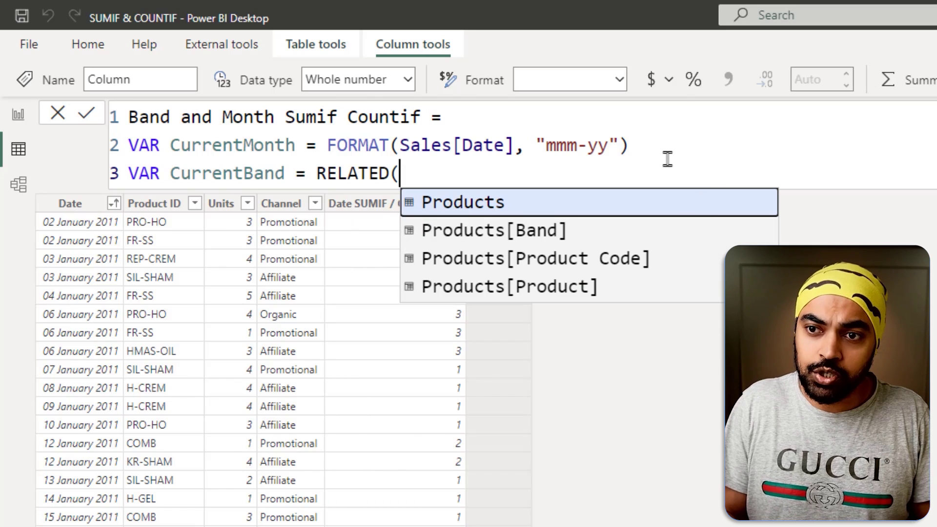
{"action": "key", "text": "Down"}
{"action": "key", "text": "Tab"}
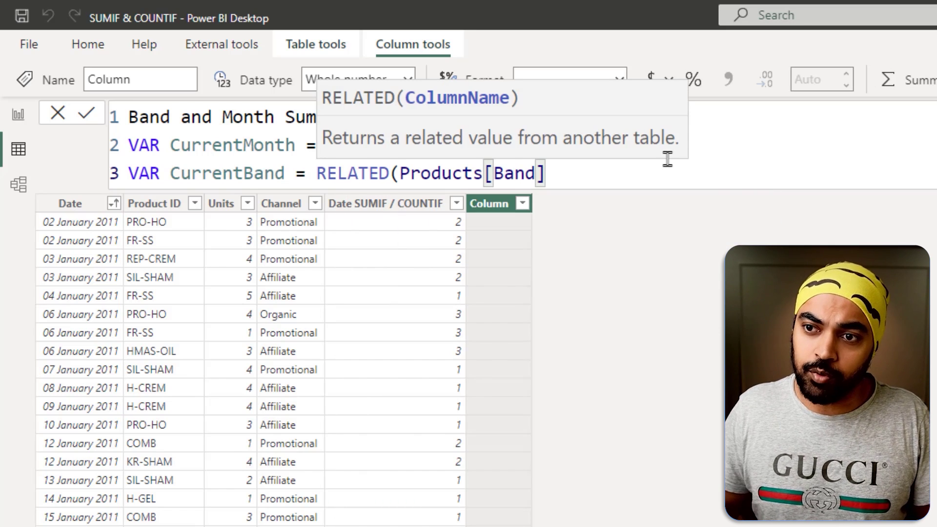
{"action": "type", "text": ")"}
{"action": "key", "text": "shift+Return"}
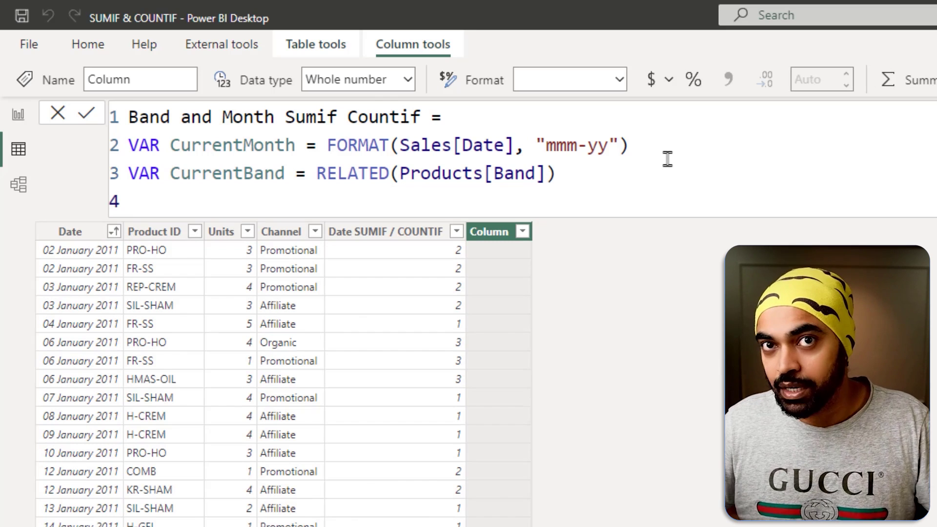
{"action": "left_click_drag", "start_coordinate": [635, 145], "coordinate": [686, 119]}
{"action": "left_click_drag", "start_coordinate": [567, 190], "coordinate": [584, 176]}
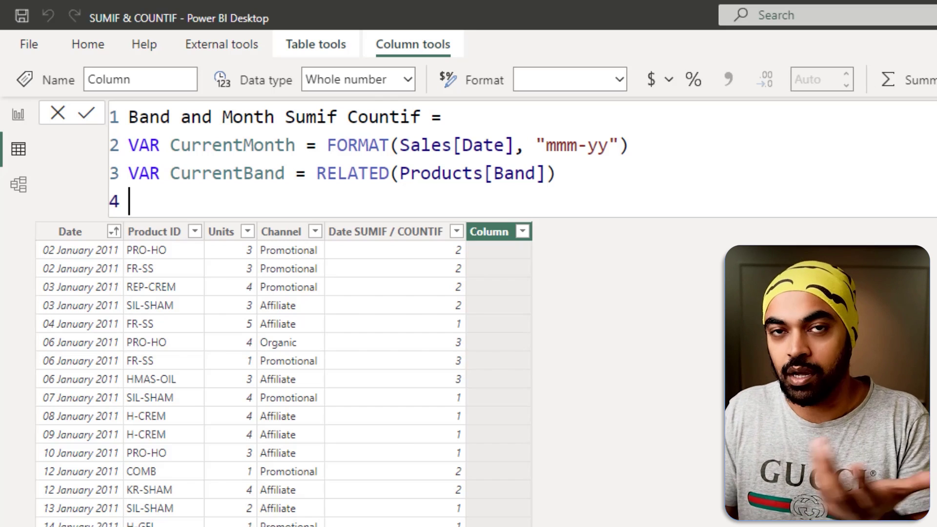
- Add RETURN and begin an indented FILTER function below it with Sales as its table argument
{"action": "type", "text": "RETURN"}
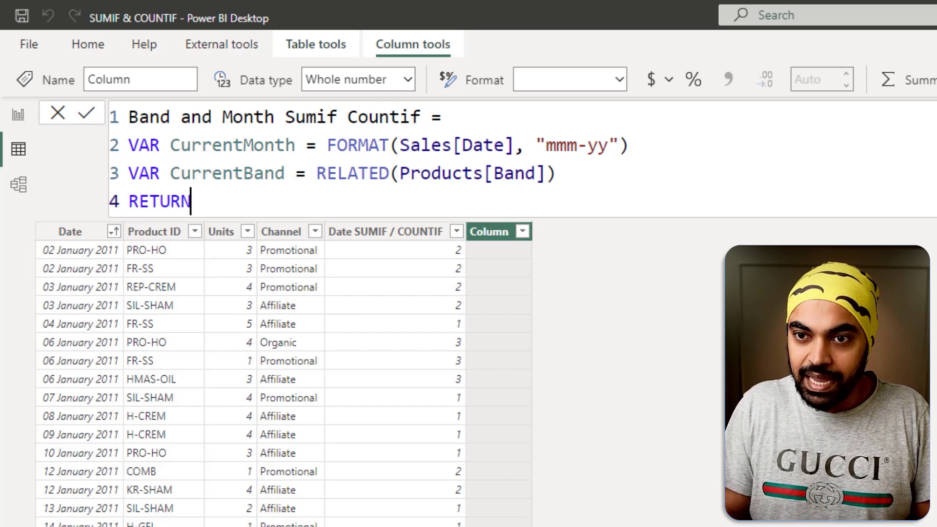
{"action": "key", "text": "Return"}
{"action": "key", "text": "Tab"}
{"action": "type", "text": "fi"}
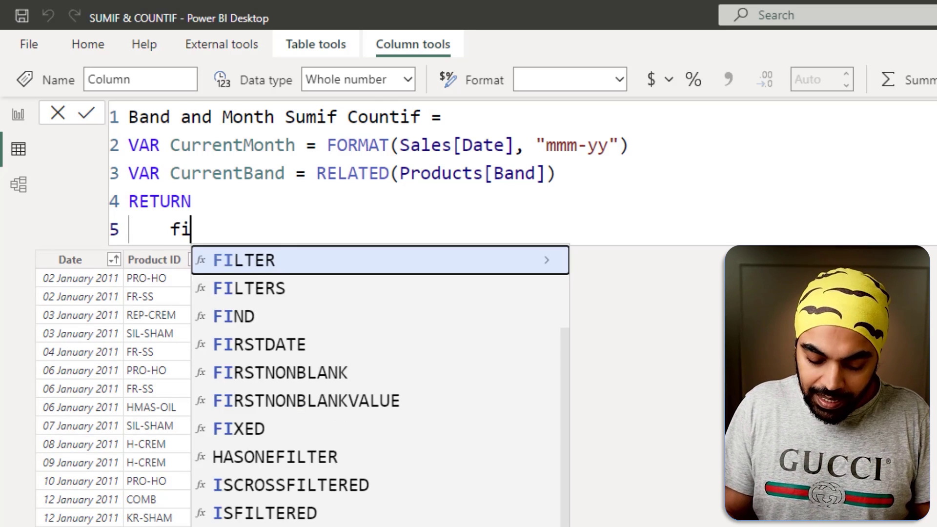
{"action": "key", "text": "Tab"}
{"action": "key", "text": "shift+Return"}
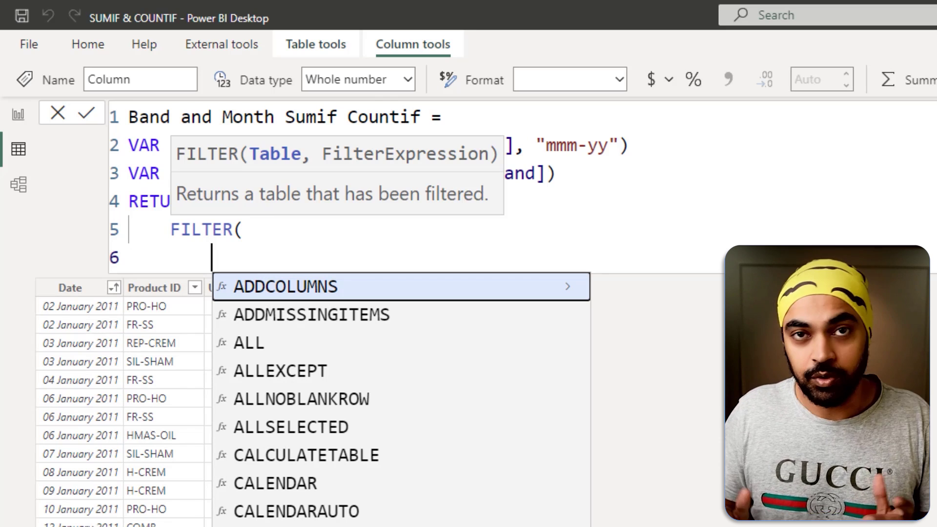
{"action": "type", "text": "sa"}
{"action": "key", "text": "Tab"}
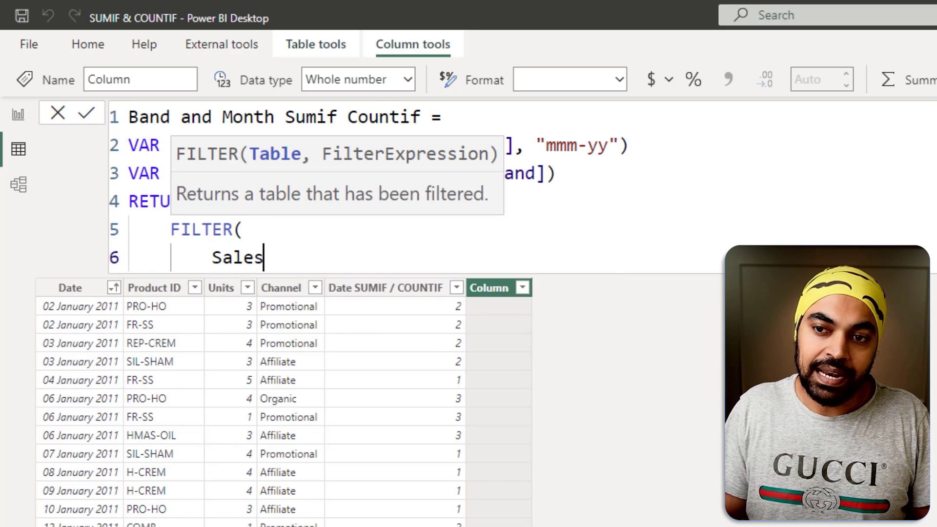
{"action": "type", "text": ","}
{"action": "key", "text": "shift+Return"}
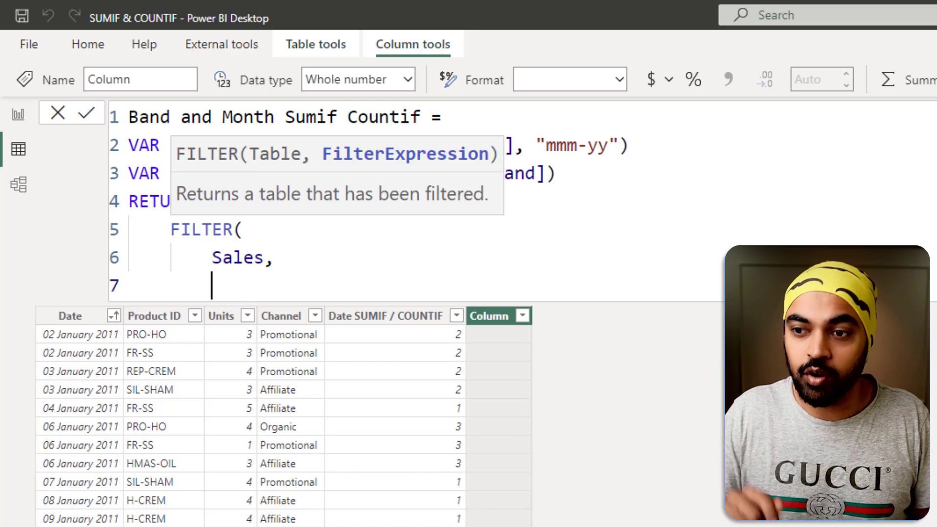
- Begin the filter condition with FORMAT(Sales[Date], "mmm-yy") on the line below Sales
{"action": "type", "text": "forma"}
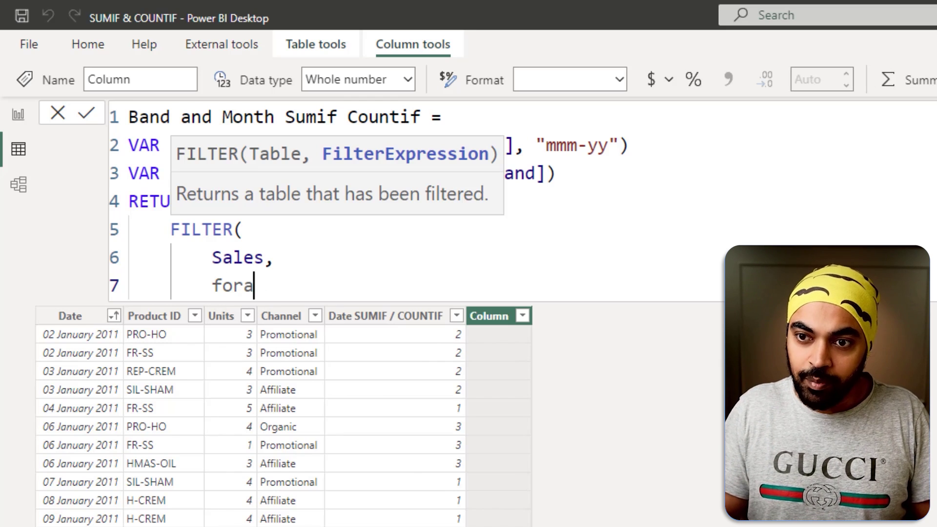
{"action": "key", "text": "Tab"}
{"action": "type", "text": "sal"}
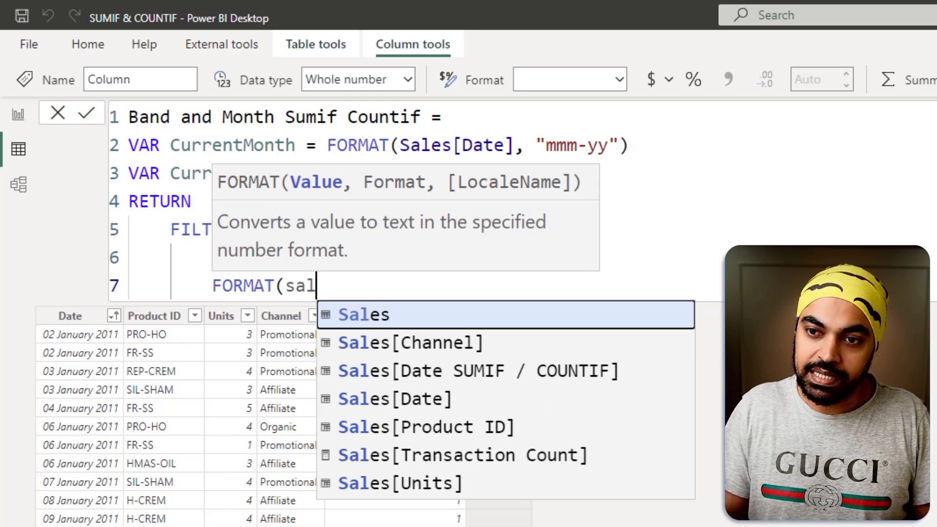
{"action": "key", "text": "Down"}
{"action": "key", "text": "Down"}
{"action": "key", "text": "Down"}
{"action": "key", "text": "Tab"}
{"action": "type", "text": ") ="}
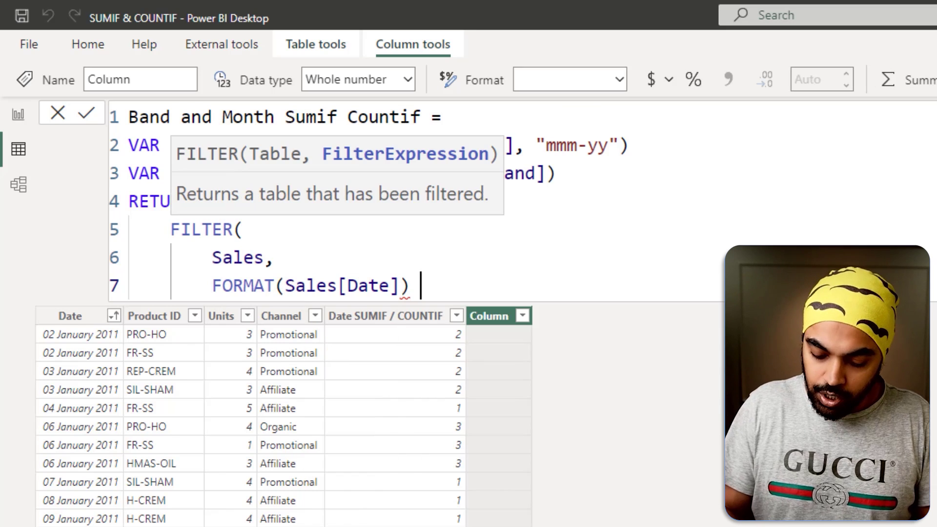
{"action": "key", "text": "BackSpace"}
{"action": "key", "text": "BackSpace"}
{"action": "key", "text": "BackSpace"}
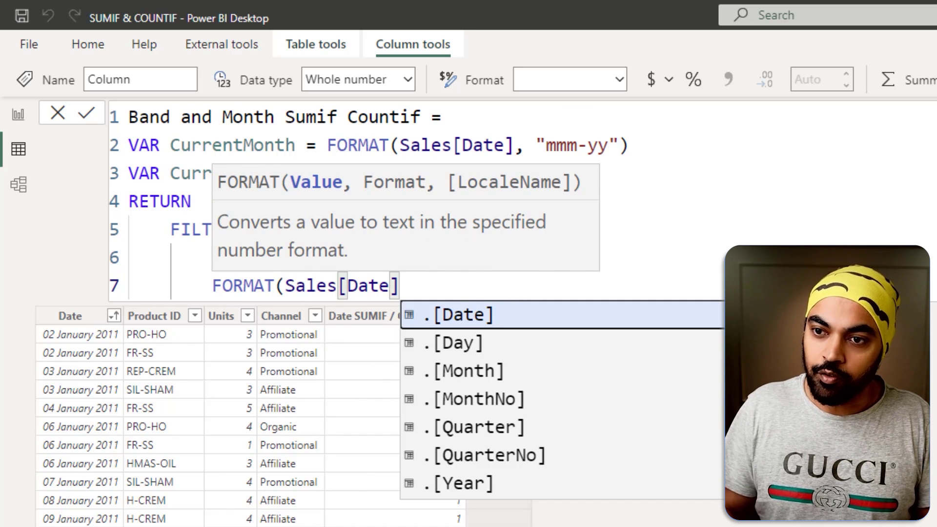
{"action": "type", "text": ", \"mmm-y"}
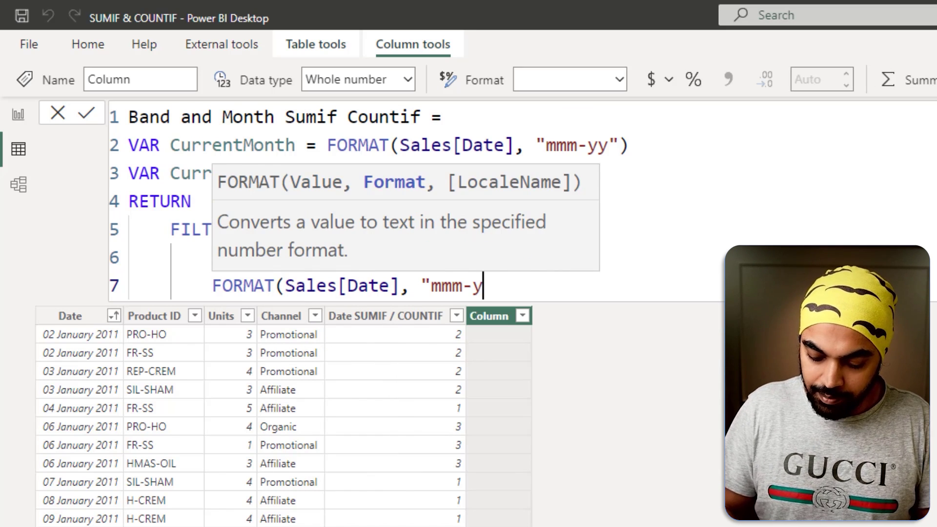
{"action": "type", "text": "y\")"}
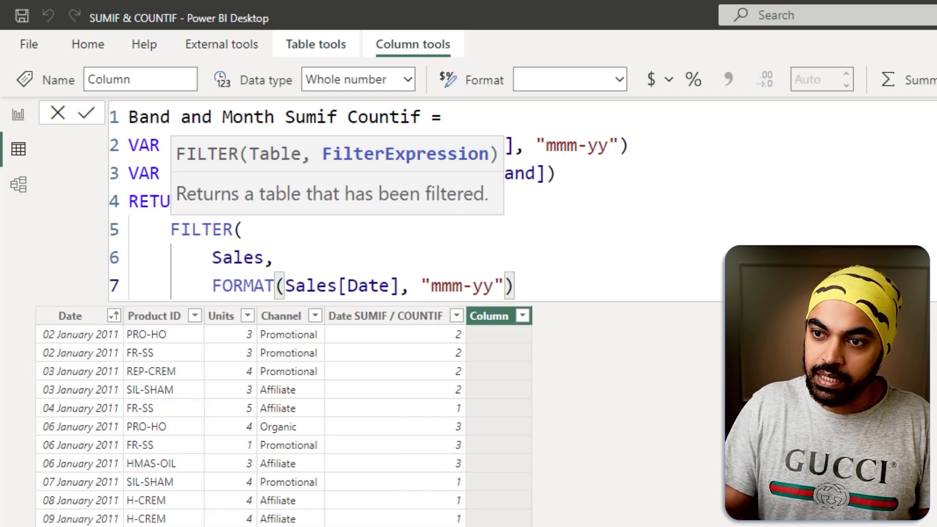
- Compare the formatted date with CurrentMonth and append && to continue the condition on a new line
{"action": "type", "text": " = cur"}
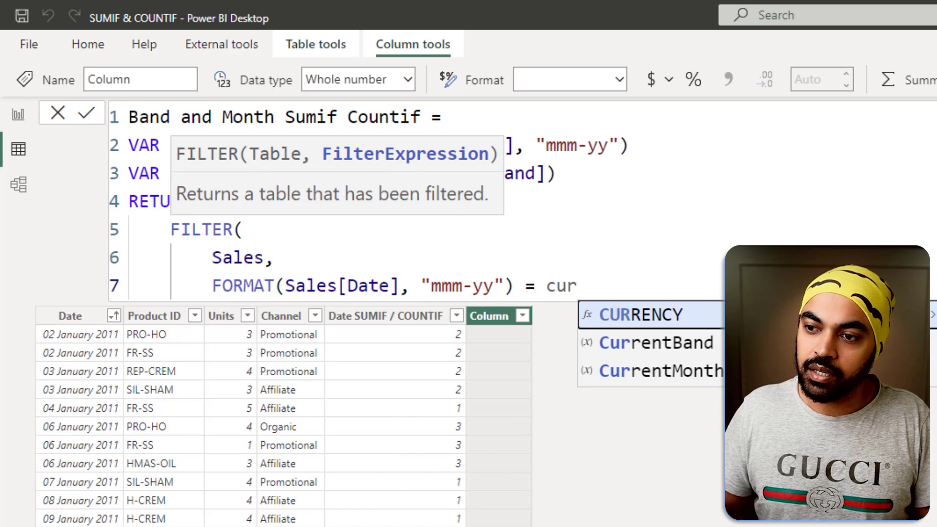
{"action": "key", "text": "Down"}
{"action": "key", "text": "Down"}
{"action": "key", "text": "Tab"}
{"action": "type", "text": "&&"}
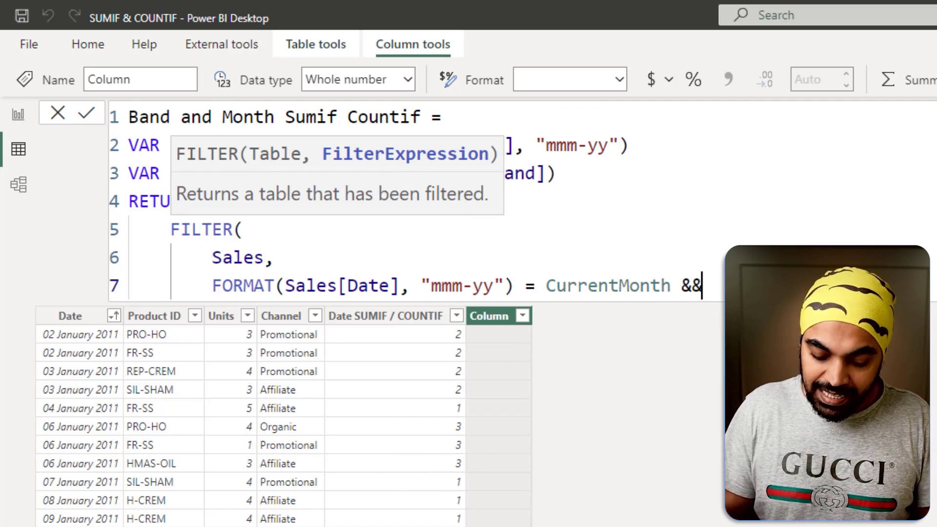
{"action": "key", "text": "Return"}
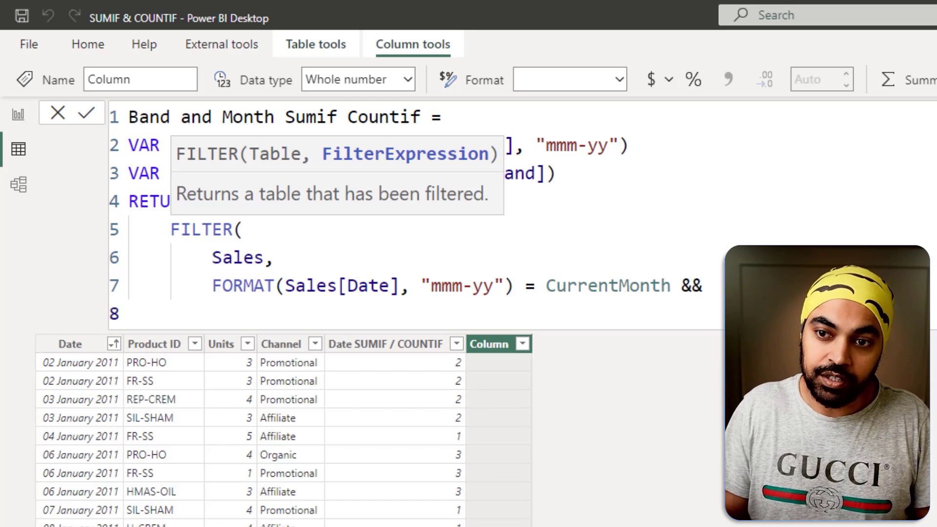
- Add the second condition RELATED(Products[Band]) = CurrentBand and close the FILTER function on its own line
{"action": "type", "text": "RELATED("}
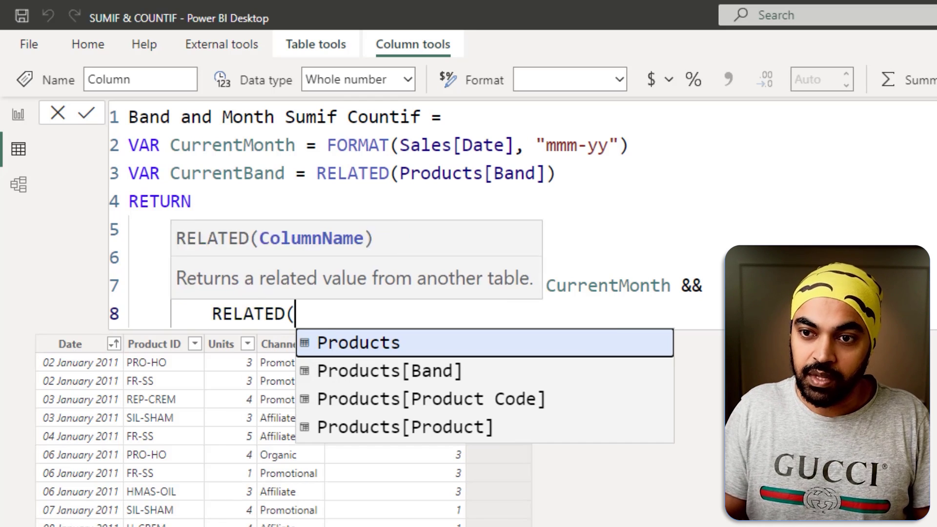
{"action": "key", "text": "Down"}
{"action": "key", "text": "Tab"}
{"action": "type", "text": ") = "}
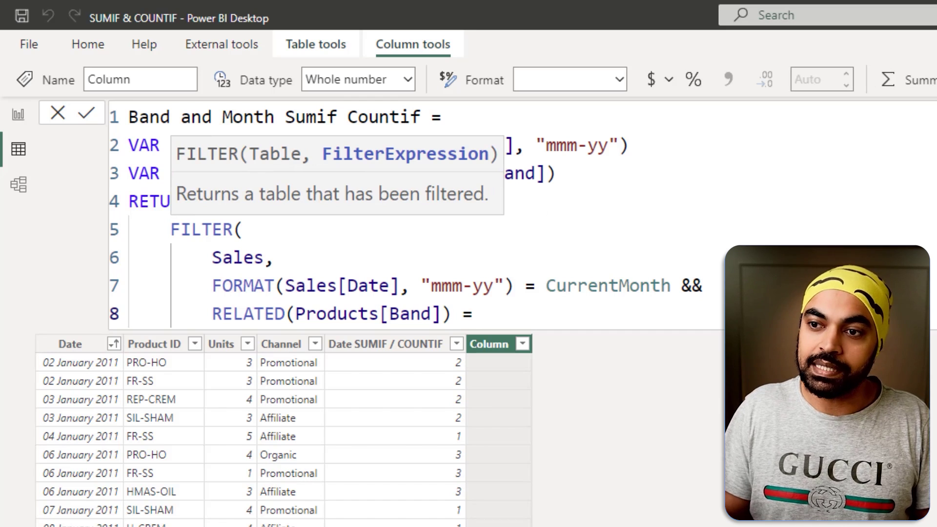
{"action": "type", "text": "curr"}
{"action": "key", "text": "Down"}
{"action": "key", "text": "Tab"}
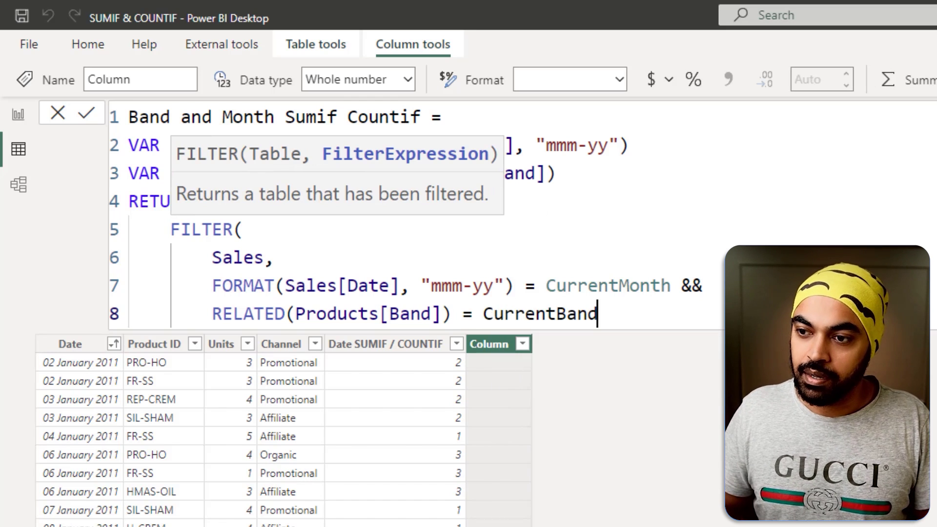
{"action": "key", "text": "Return"}
{"action": "key", "text": "BackSpace"}
{"action": "type", "text": ")"}
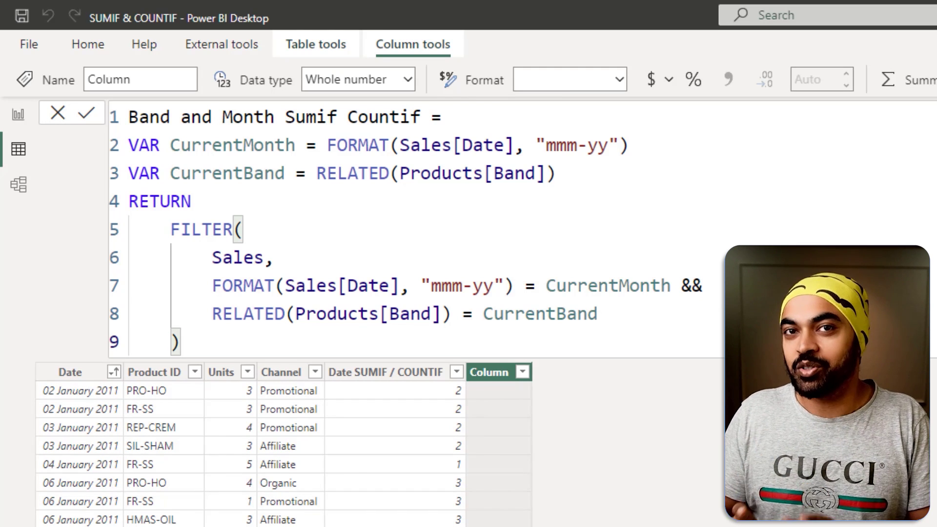
- Wrap the FILTER function in COUNTROWS, with FILTER starting on its own indented line
{"action": "key", "text": "Up"}
{"action": "key", "text": "Up"}
{"action": "key", "text": "Up"}
{"action": "key", "text": "Up"}
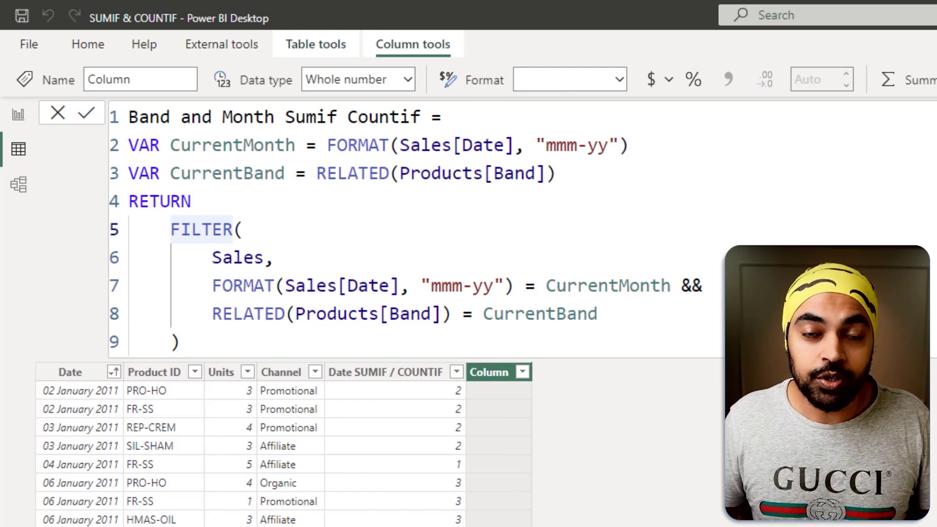
{"action": "type", "text": "count"}
{"action": "key", "text": "Down"}
{"action": "key", "text": "Down"}
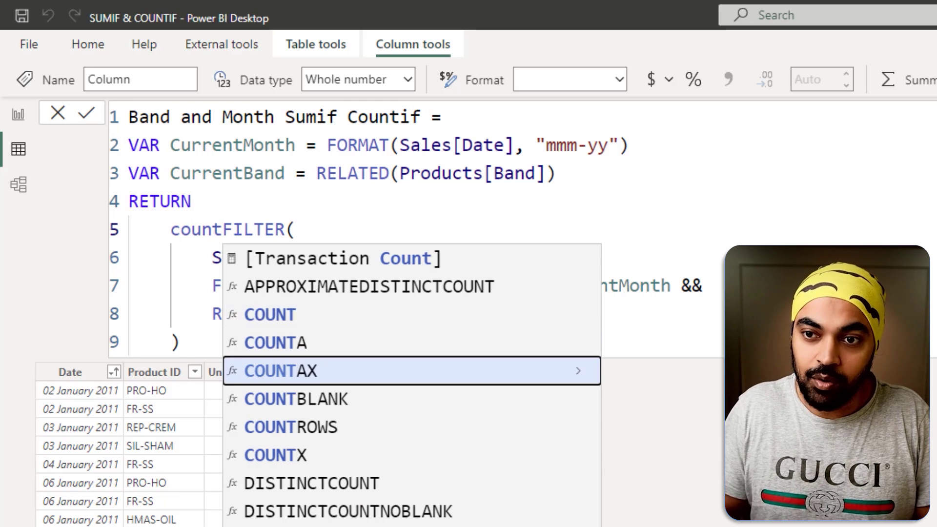
{"action": "key", "text": "Down"}
{"action": "key", "text": "Down"}
{"action": "key", "text": "Tab"}
{"action": "key", "text": "shift+Return"}
{"action": "key", "text": "Escape"}
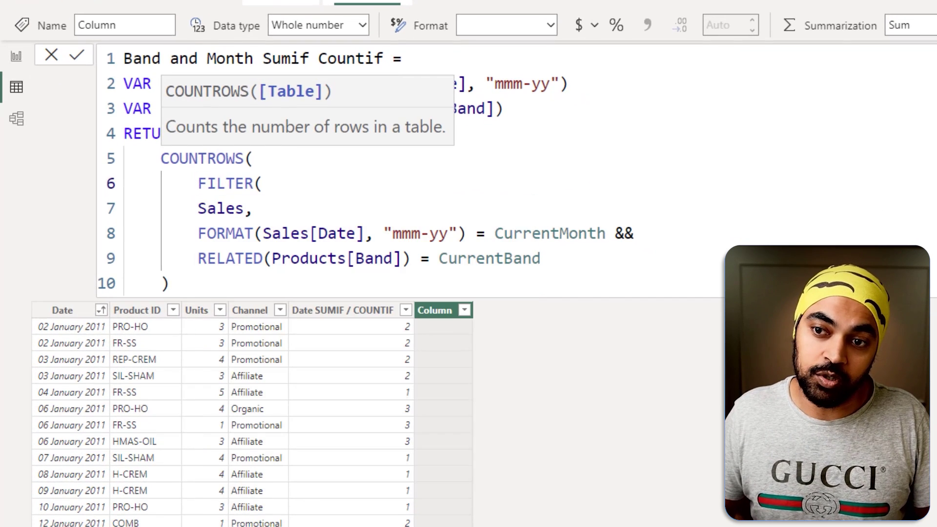
- Indent the FILTER arguments one more level, close COUNTROWS on a new line and commit the column formula
{"action": "key", "text": "Down"}
{"action": "key", "text": "shift+Down"}
{"action": "key", "text": "shift+Down"}
{"action": "key", "text": "shift+Down"}
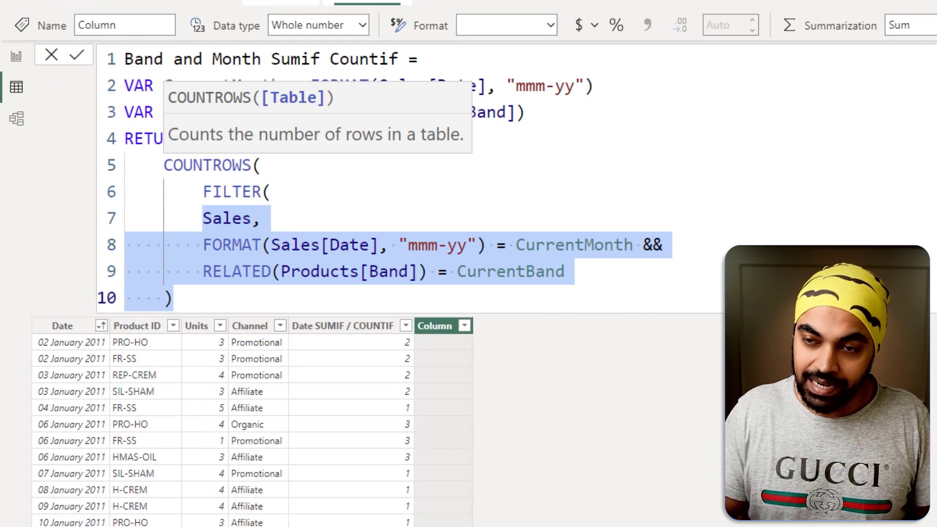
{"action": "key", "text": "Tab"}
{"action": "key", "text": "End"}
{"action": "key", "text": "Return"}
{"action": "key", "text": "shift+Tab"}
{"action": "type", "text": ")"}
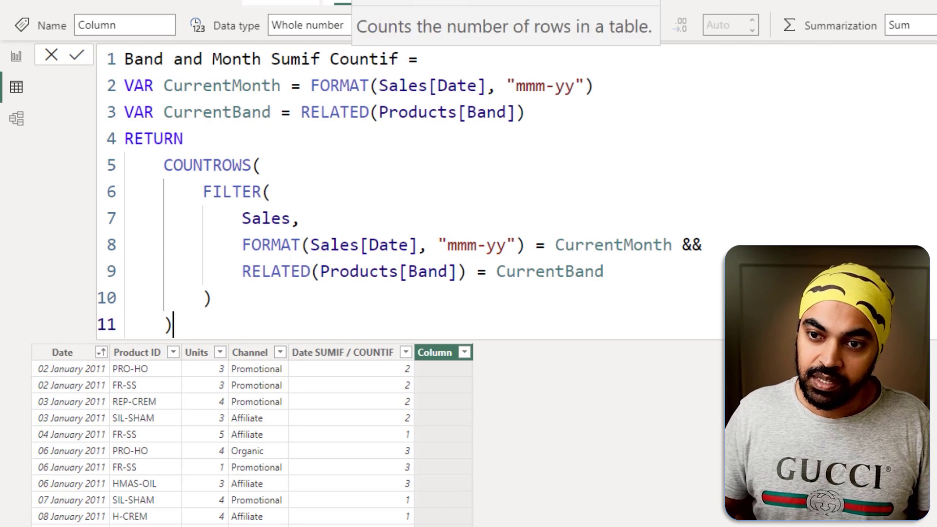
{"action": "key", "text": "Return"}
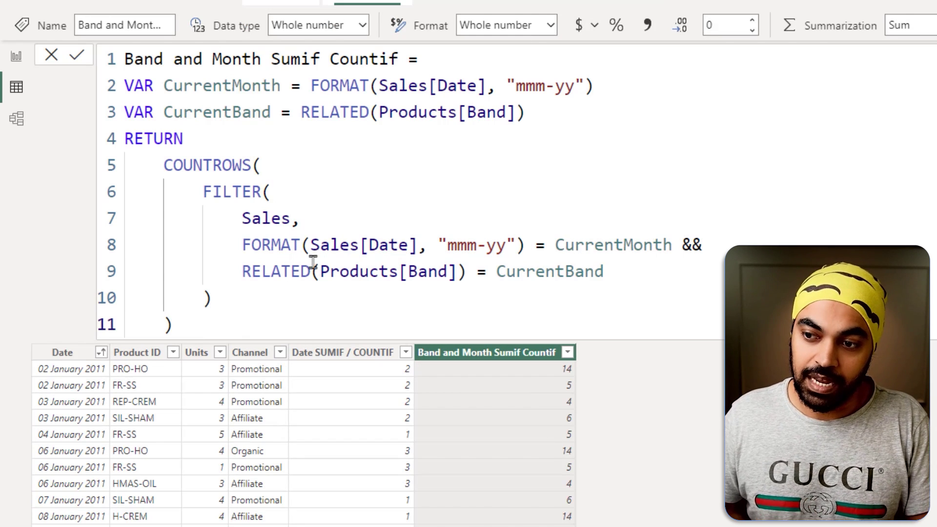
- Replace COUNTROWS with SUMX, and add a comma and a new line after the closed FILTER function
{"action": "double_click", "coordinate": [202, 168]}
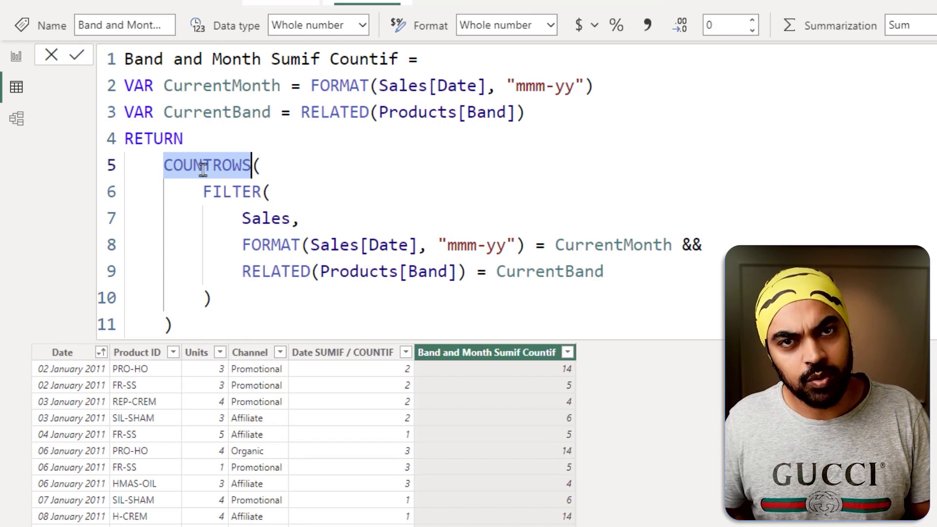
{"action": "type", "text": "sumx("}
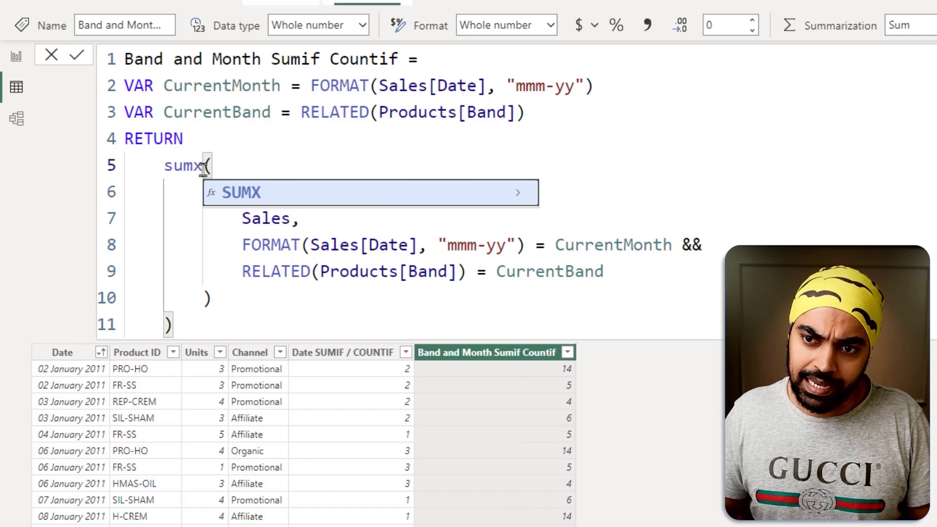
{"action": "key", "text": "Tab"}
{"action": "key", "text": "Down"}
{"action": "key", "text": "shift+Down"}
{"action": "key", "text": "shift+Down"}
{"action": "key", "text": "shift+Down"}
{"action": "key", "text": "shift+Down"}
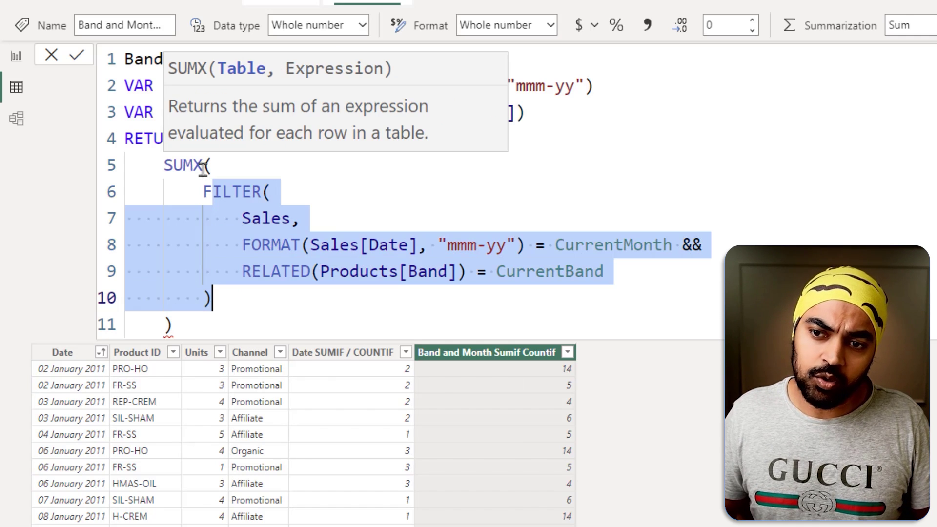
{"action": "key", "text": "End"}
{"action": "type", "text": ","}
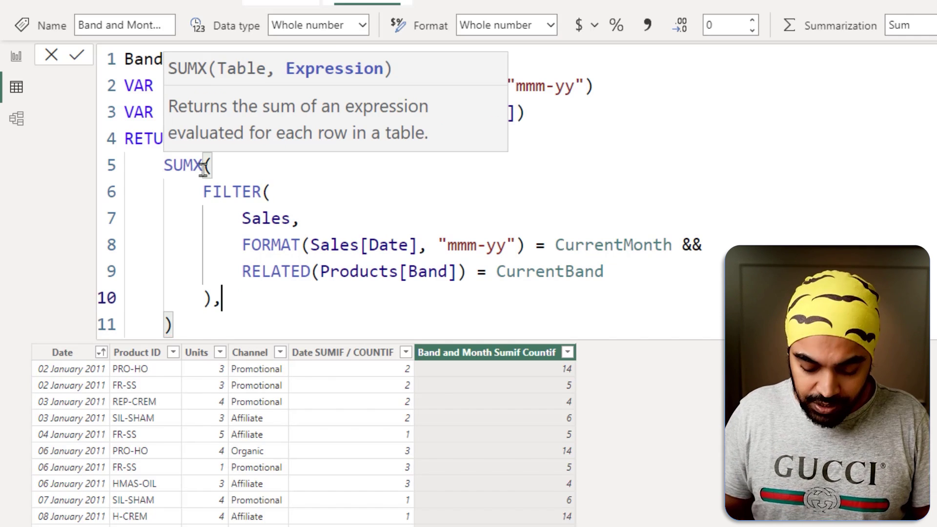
{"action": "key", "text": "Return"}
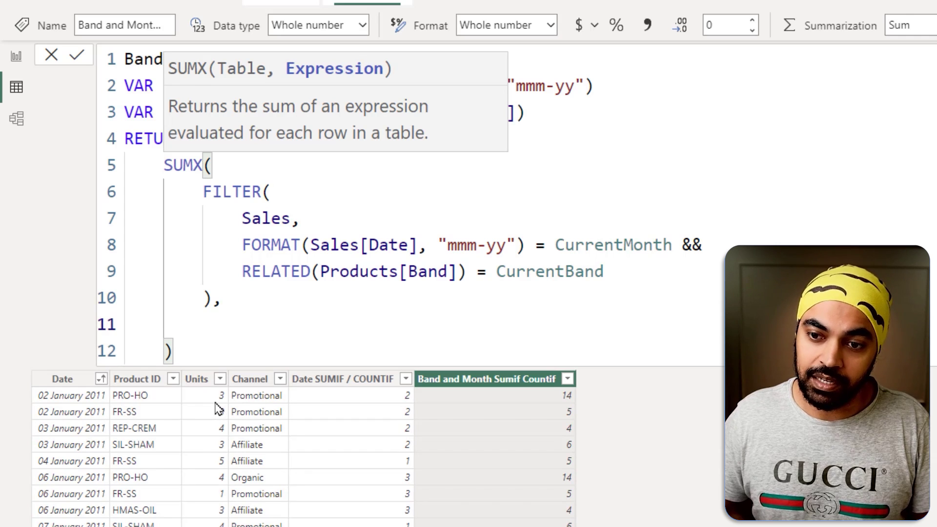
- Enter Sales[Units] as the SUMX expression and commit the formula
{"action": "type", "text": "unit"}
{"action": "key", "text": "Tab"}
{"action": "key", "text": "Return"}
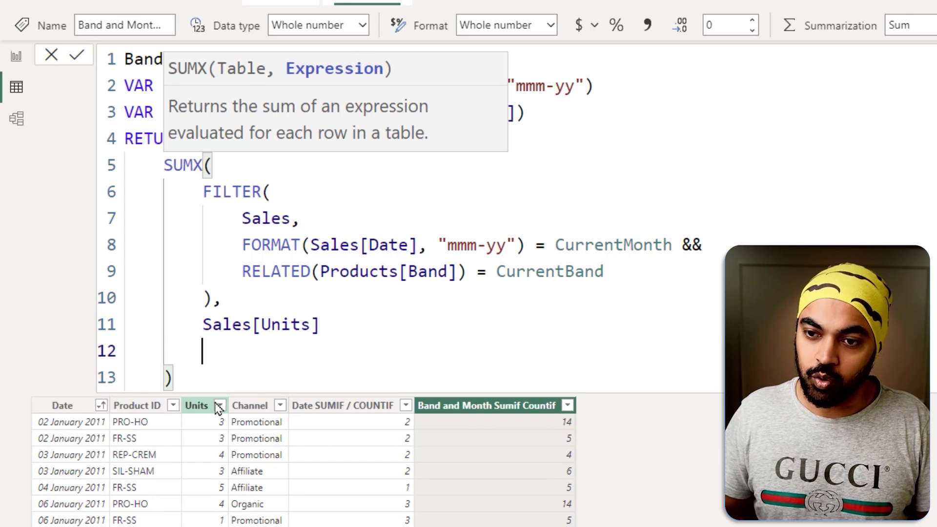
{"action": "key", "text": "BackSpace"}
{"action": "key", "text": "BackSpace"}
{"action": "key", "text": "Return"}
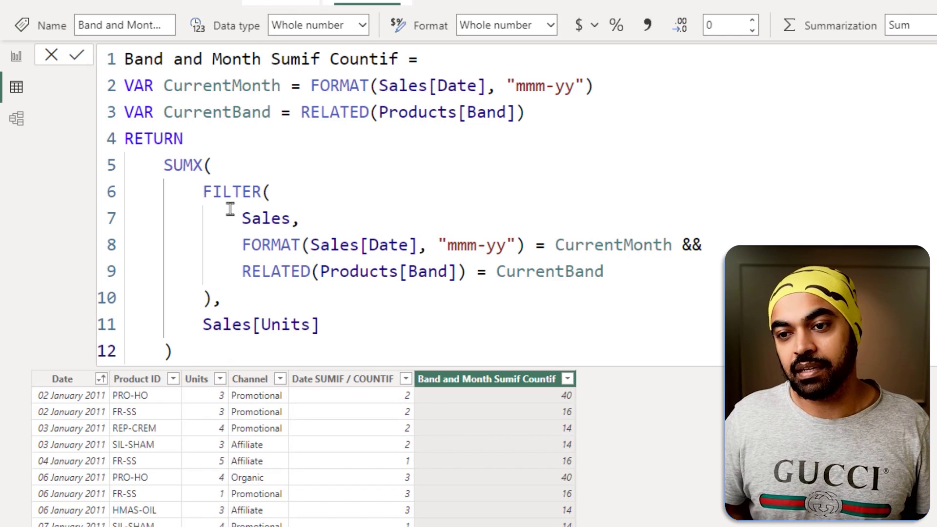
{"action": "left_click", "coordinate": [210, 166]}
{"action": "left_click", "coordinate": [500, 246]}
{"action": "left_click", "coordinate": [631, 247]}
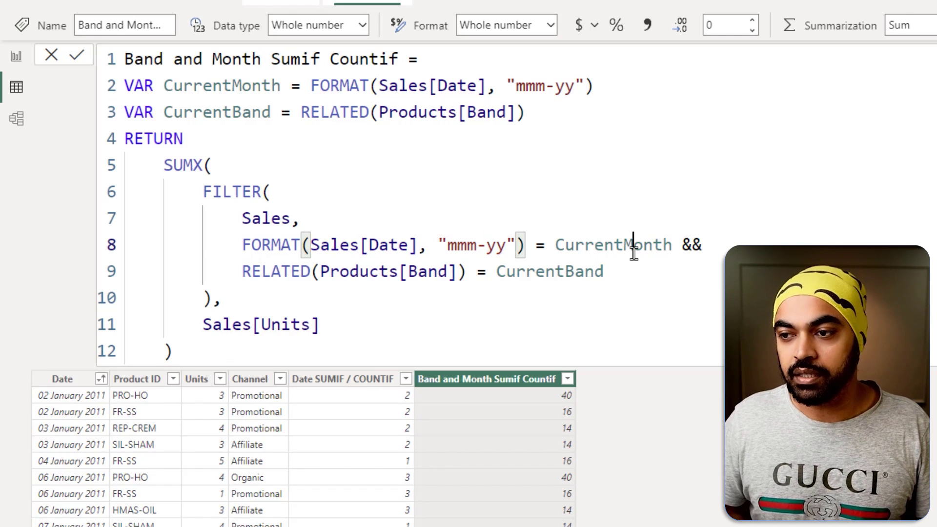
{"action": "left_click", "coordinate": [379, 271]}
- Add a calculated column to the Sales table with the formula RELATED(Products[Band])
{"action": "left_click", "coordinate": [502, 388]}
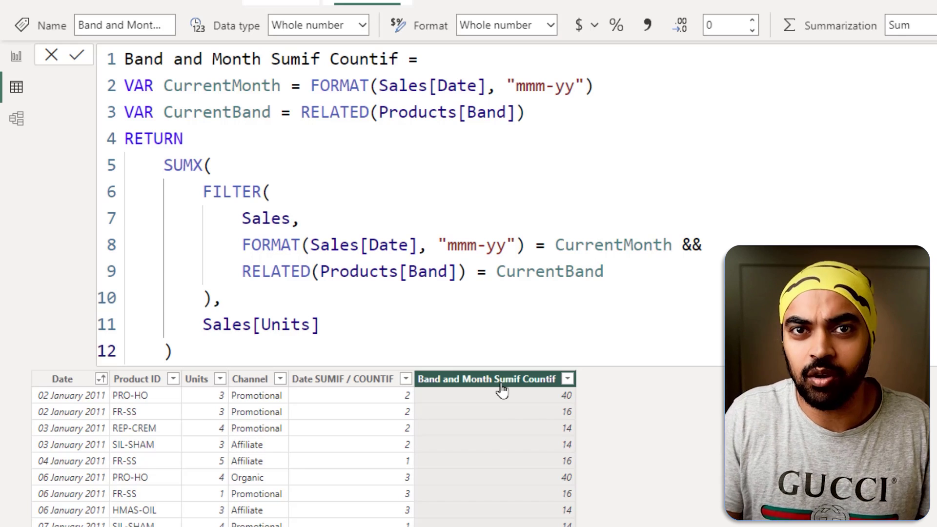
{"action": "right_click", "coordinate": [502, 384]}
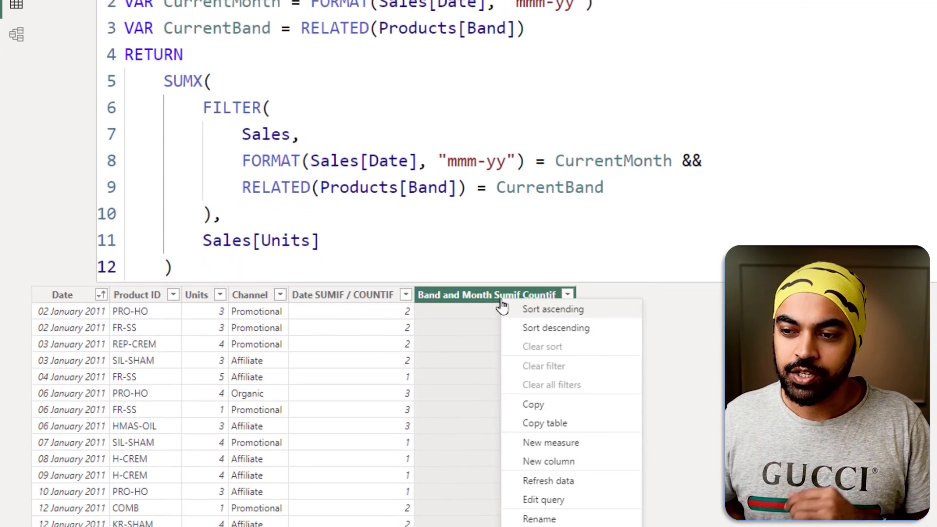
{"action": "left_click", "coordinate": [547, 447]}
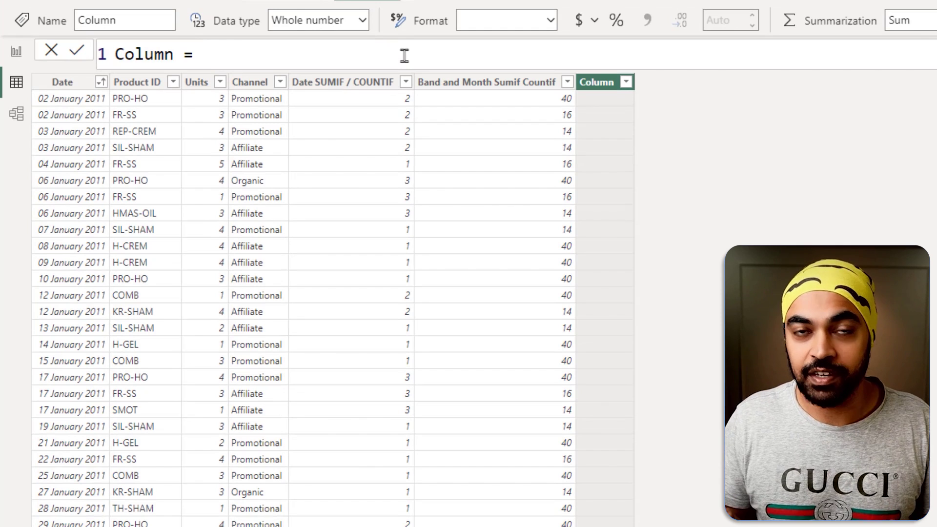
{"action": "type", "text": "RELATED("}
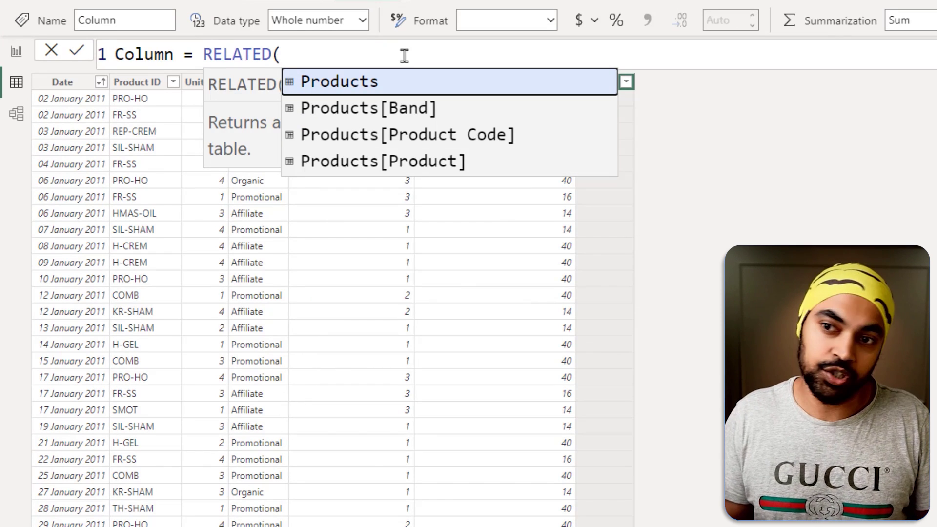
{"action": "key", "text": "Down"}
{"action": "key", "text": "Tab"}
{"action": "type", "text": ")"}
{"action": "key", "text": "Return"}
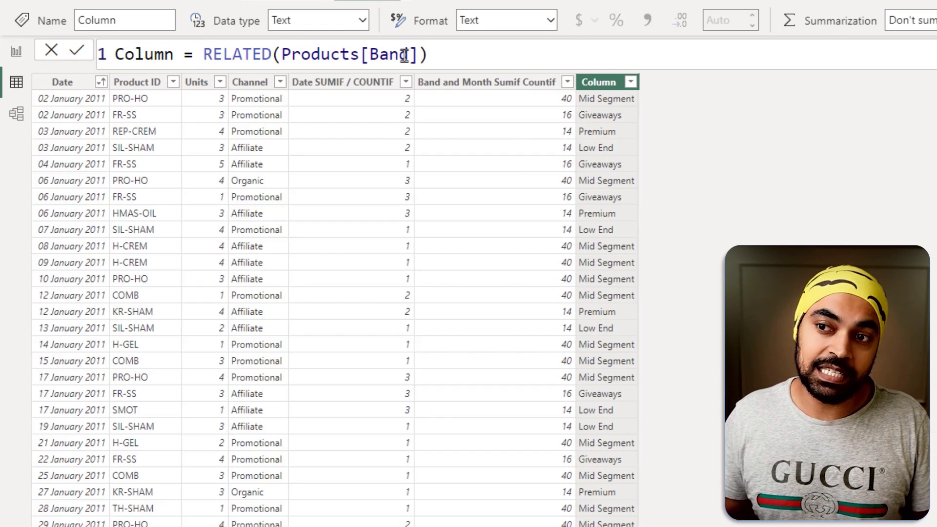
- Extend the new column's formula with & and a FORMAT function that takes Sales[Date] as its value
{"action": "left_click", "coordinate": [538, 60]}
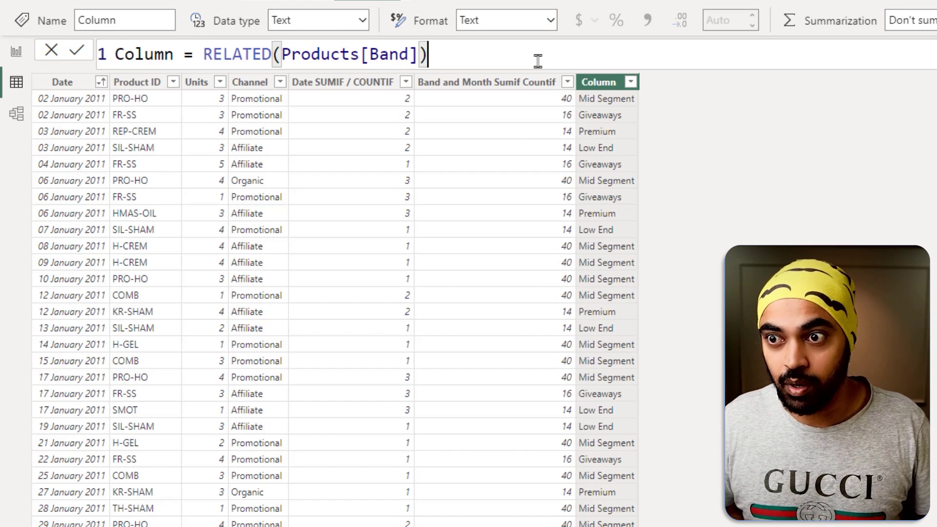
{"action": "type", "text": "& "}
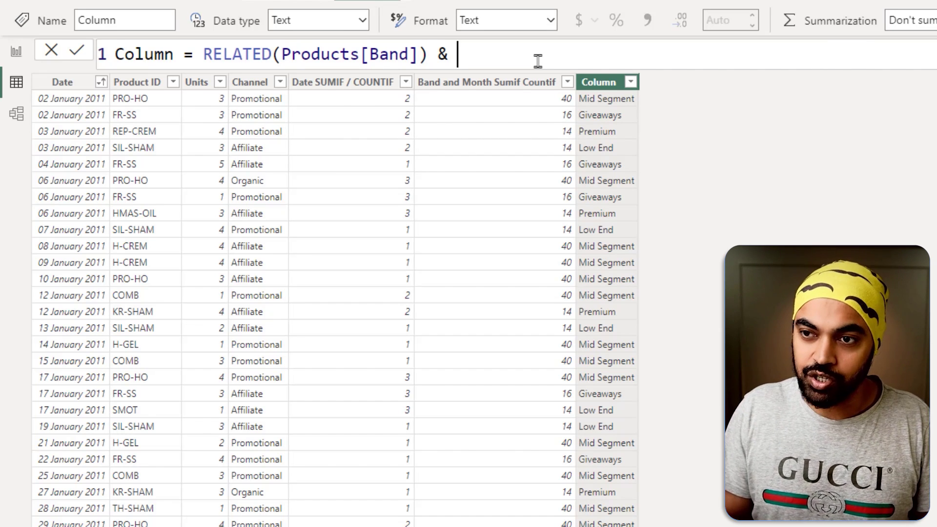
{"action": "type", "text": "form"}
{"action": "key", "text": "Tab"}
{"action": "type", "text": "sal"}
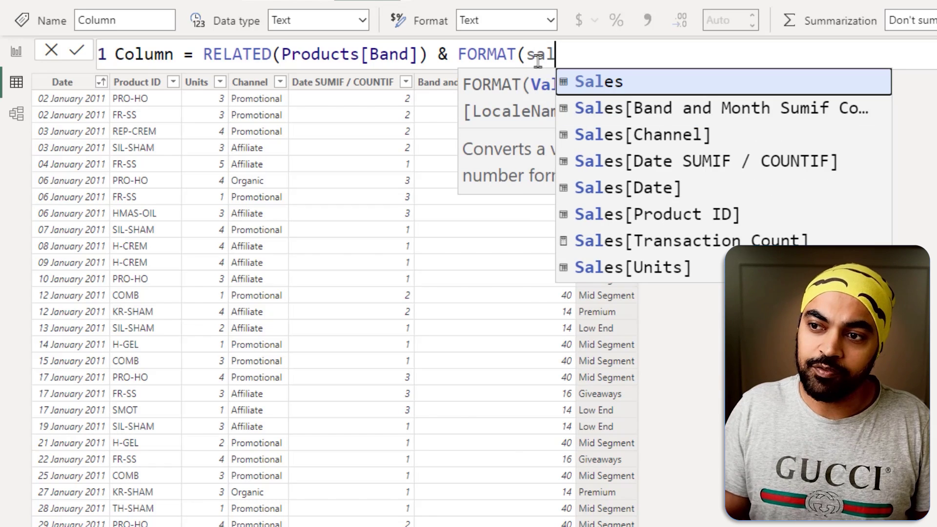
{"action": "key", "text": "Down"}
{"action": "key", "text": "Down"}
{"action": "key", "text": "Down"}
{"action": "key", "text": "Down"}
{"action": "key", "text": "Tab"}
{"action": "type", "text": ","}
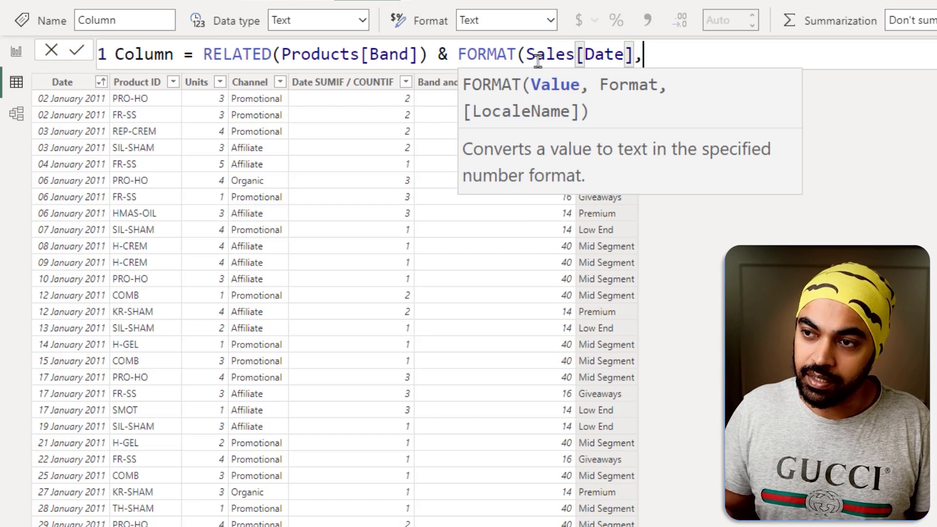
- Set the FORMAT pattern to "mmm-yy", close the function and commit the combined band and month formula
{"action": "type", "text": " \"mmm-yy"}
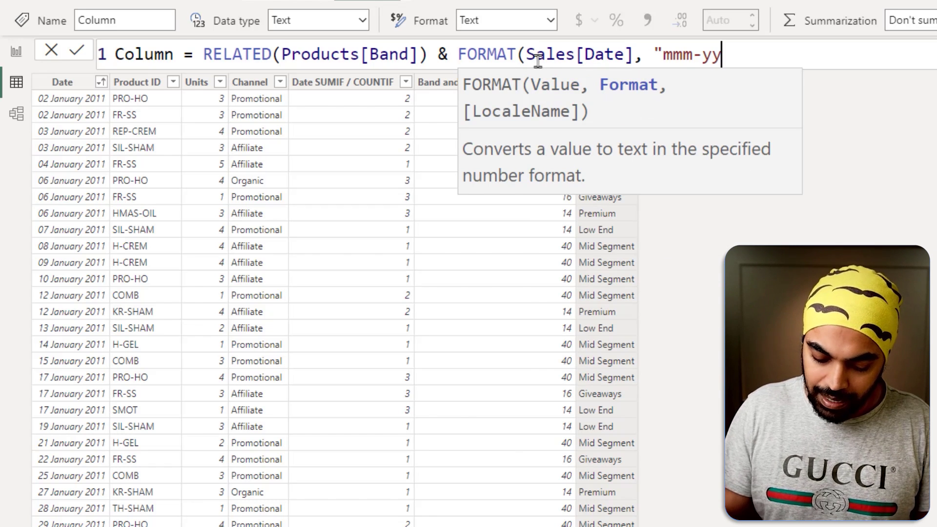
{"action": "type", "text": "\")"}
{"action": "key", "text": "Return"}
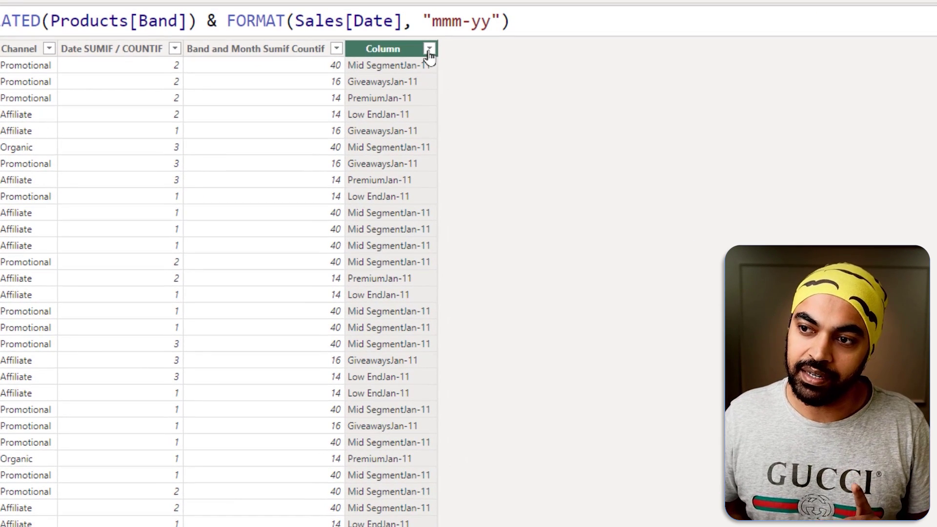
- Search the combined column's filter for "prem" and filter the table to PremiumJan-11 only
{"action": "left_click", "coordinate": [429, 50]}
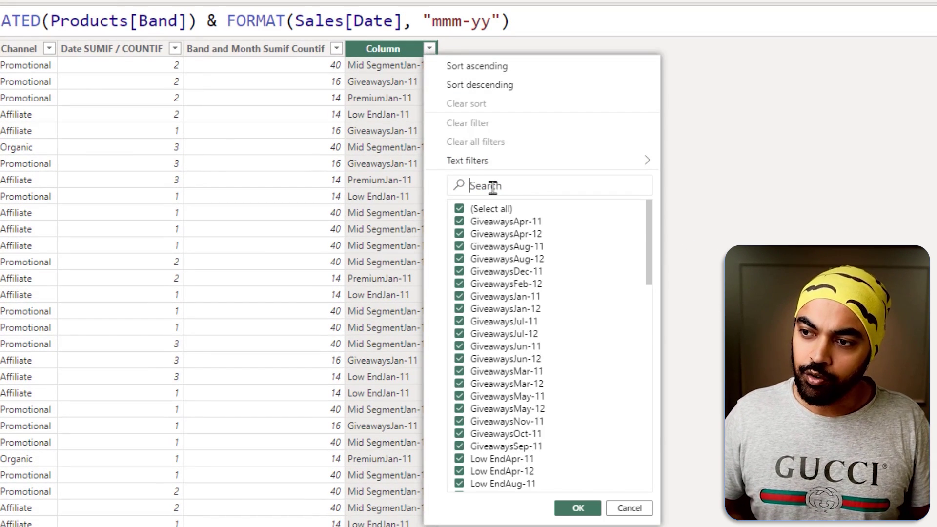
{"action": "type", "text": "prem"}
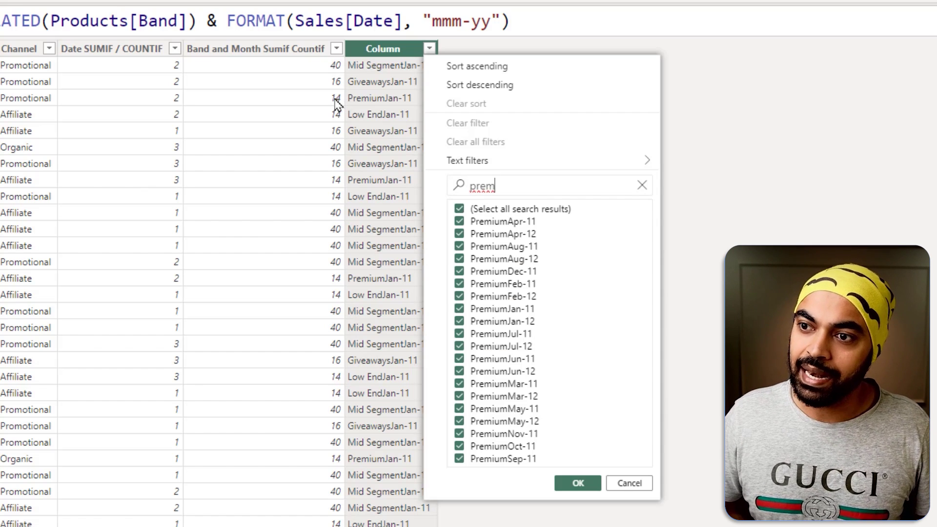
{"action": "left_click", "coordinate": [532, 211]}
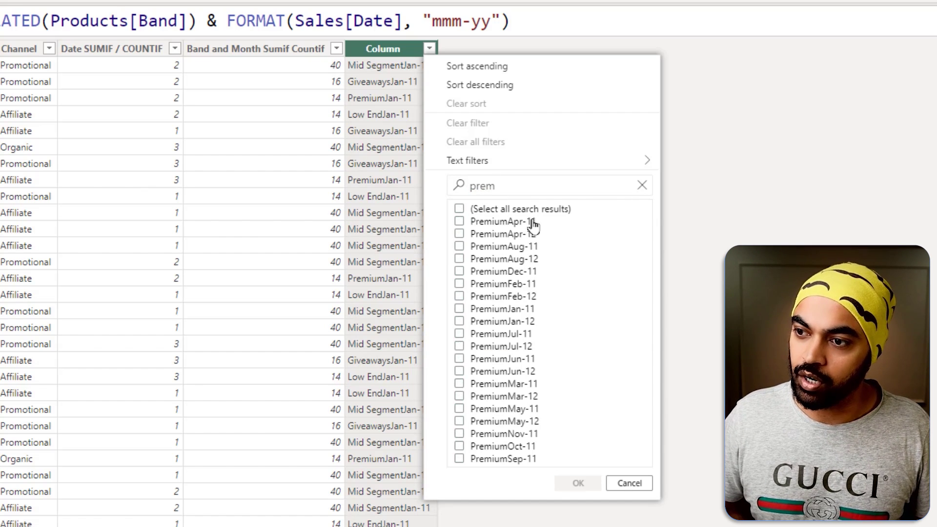
{"action": "left_click", "coordinate": [527, 311]}
{"action": "left_click", "coordinate": [579, 483]}
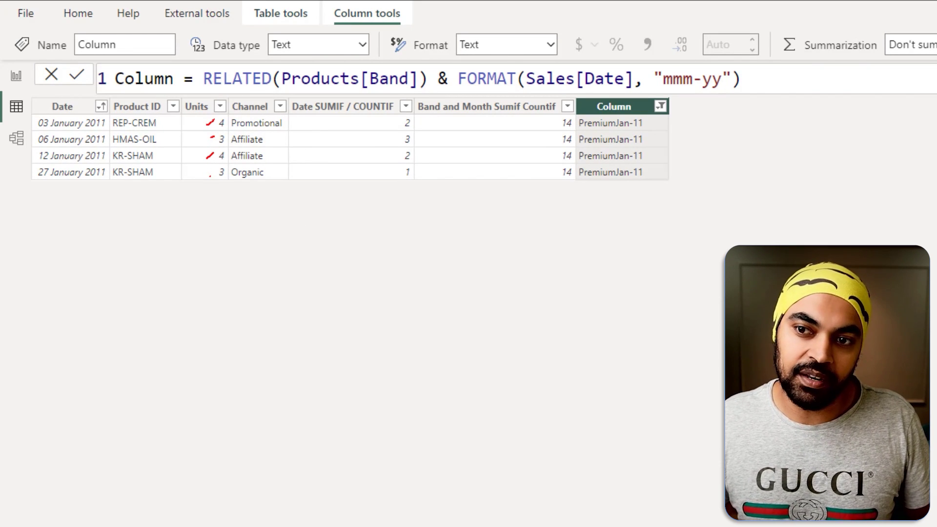
{"action": "left_click_drag", "start_coordinate": [554, 115], "coordinate": [589, 176]}
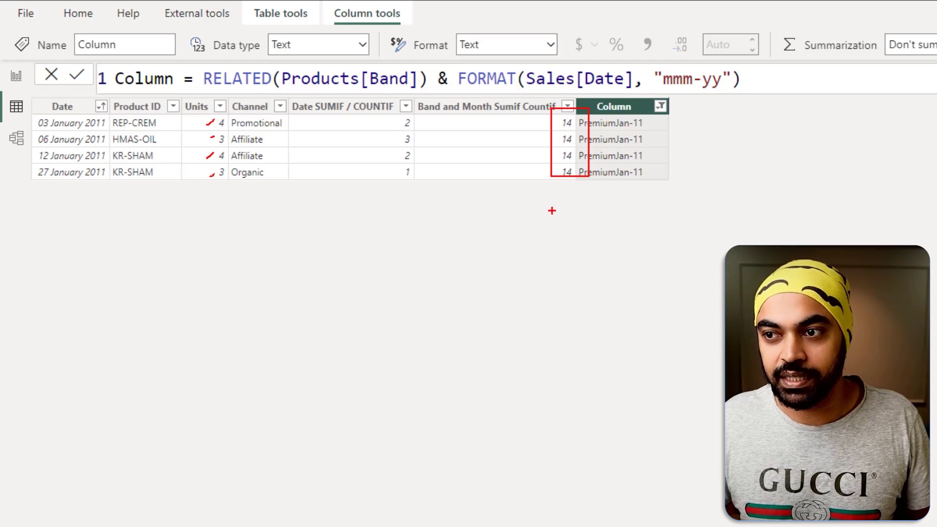
{"action": "left_click_drag", "start_coordinate": [552, 210], "coordinate": [569, 189]}
{"action": "left_click_drag", "start_coordinate": [530, 226], "coordinate": [566, 202]}
{"action": "key", "text": "Escape"}
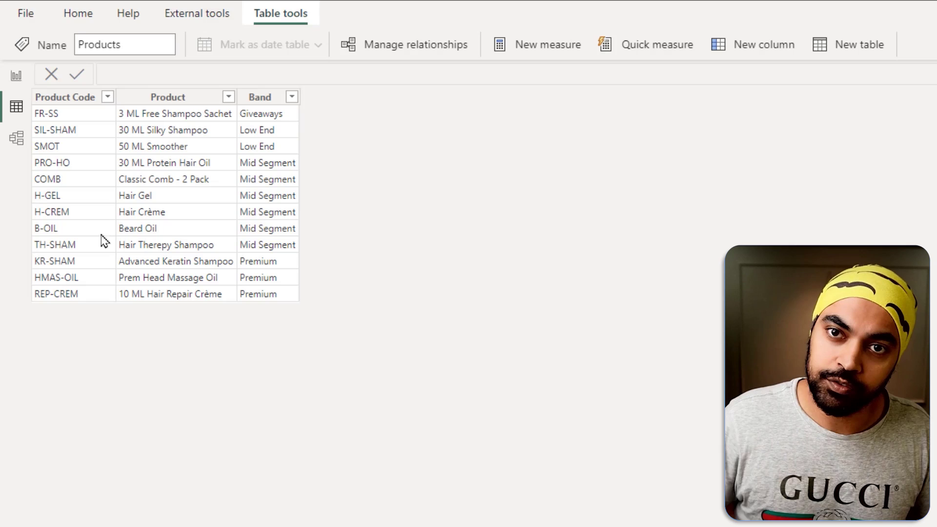
- Examine the relationship between Products and Sales in the data model, then return to the table data
{"action": "left_click", "coordinate": [18, 140]}
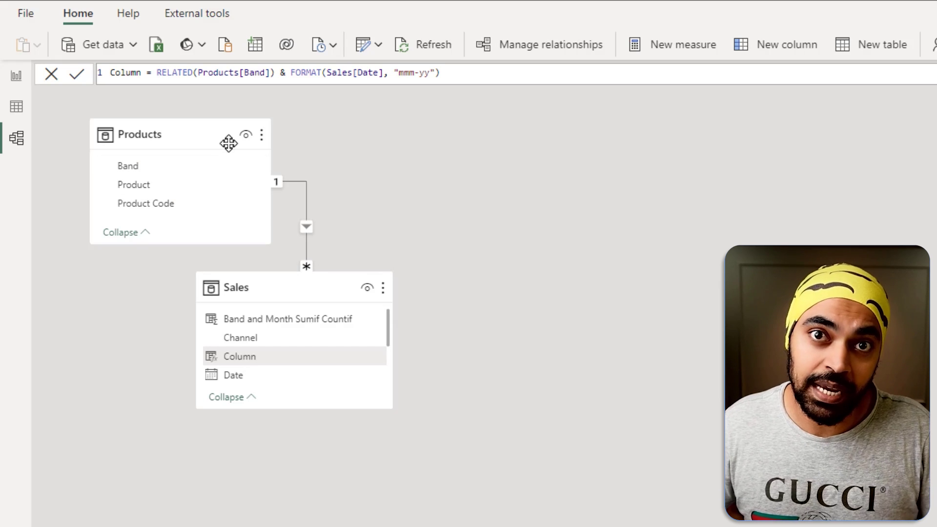
{"action": "mouse_move", "coordinate": [226, 133]}
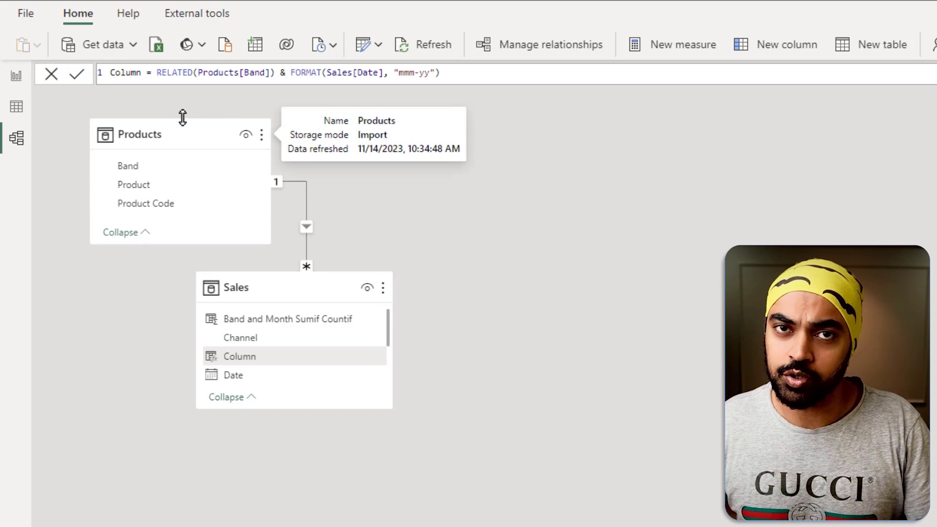
{"action": "left_click", "coordinate": [16, 107]}
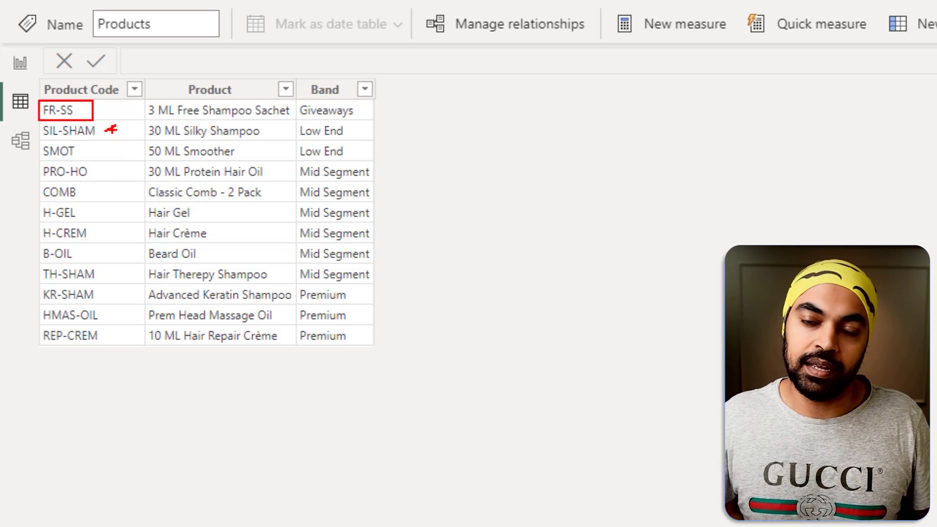
- Add a calculated column named Matching Products to the Products table with a placeholder value of 1
{"action": "right_click", "coordinate": [328, 150]}
{"action": "left_click", "coordinate": [381, 345]}
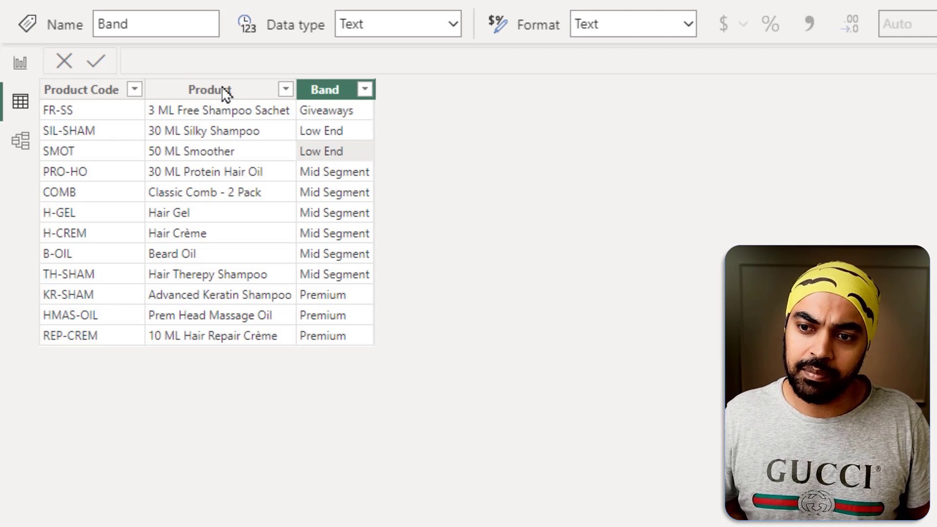
{"action": "type", "text": "Sal"}
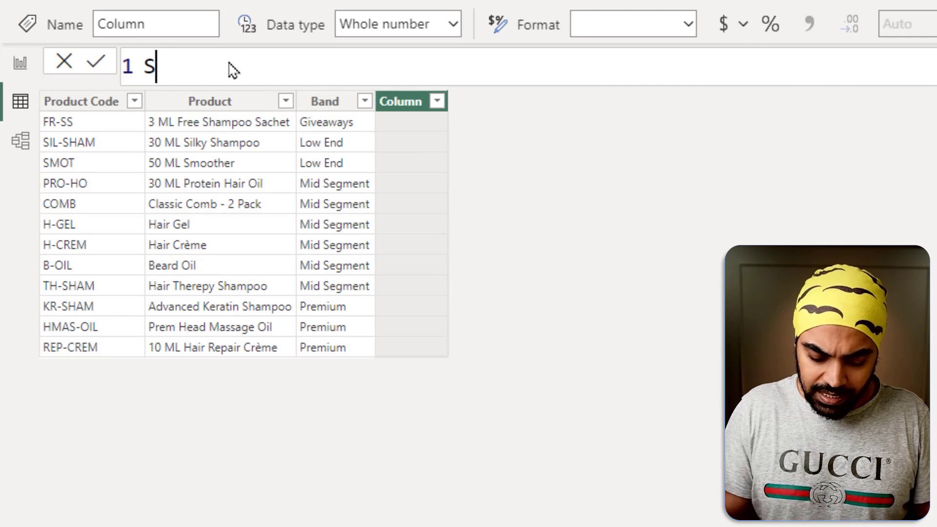
{"action": "key", "text": "BackSpace"}
{"action": "key", "text": "BackSpace"}
{"action": "key", "text": "BackSpace"}
{"action": "type", "text": "Maching Products ="}
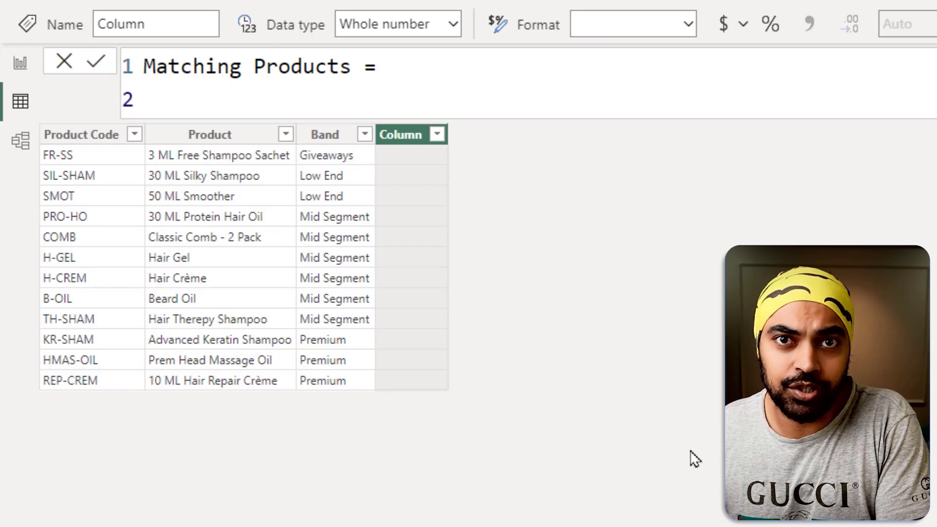
{"action": "type", "text": "1"}
{"action": "key", "text": "Return"}
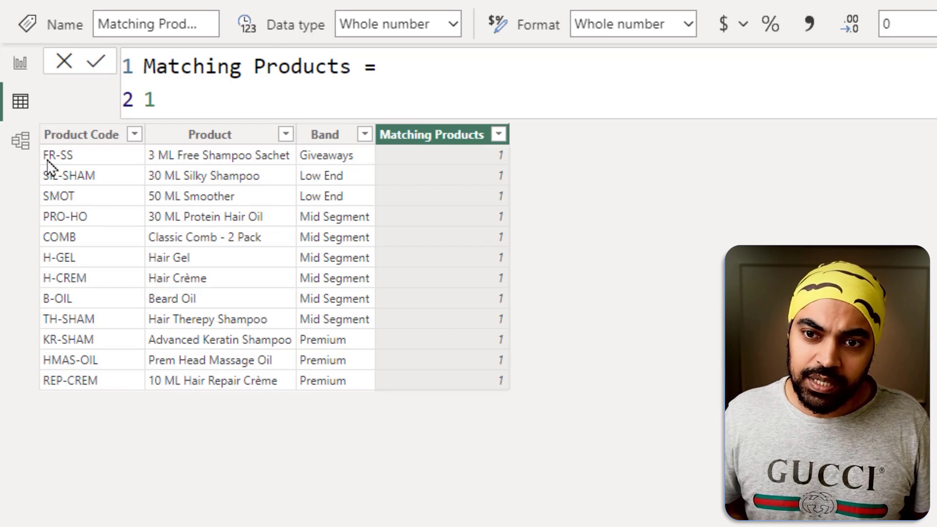
- Enlarge the Products and Sales tables in the data model and place Sales below Products so their fields show
{"action": "left_click", "coordinate": [21, 141]}
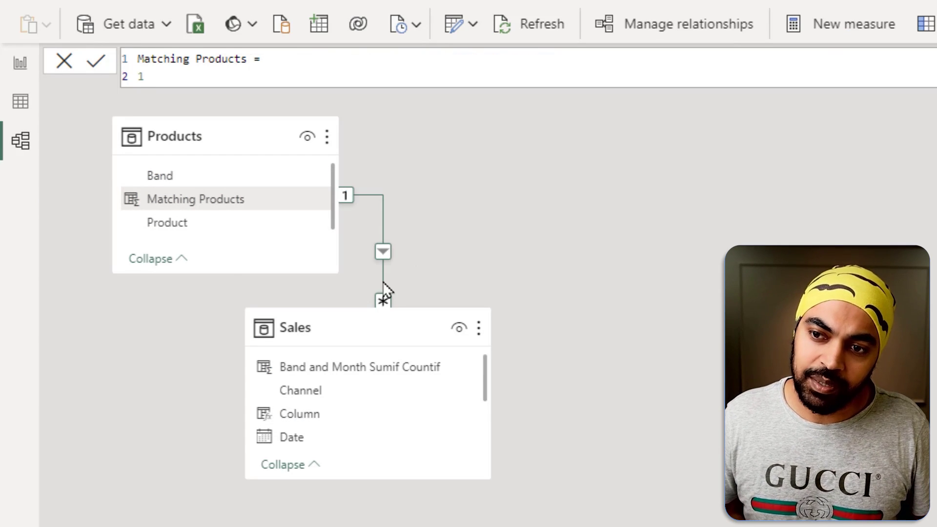
{"action": "left_click", "coordinate": [220, 276]}
{"action": "left_click_drag", "start_coordinate": [215, 275], "coordinate": [215, 326]}
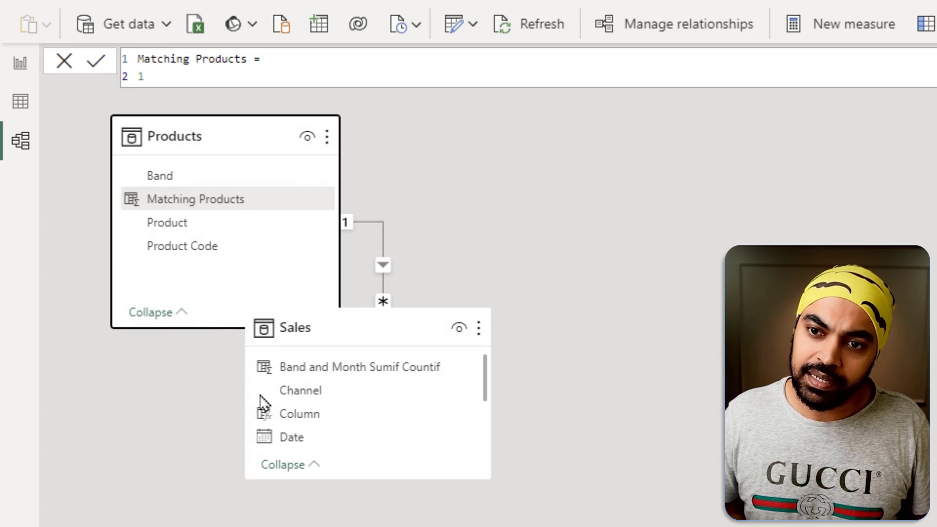
{"action": "left_click_drag", "start_coordinate": [336, 331], "coordinate": [329, 426]}
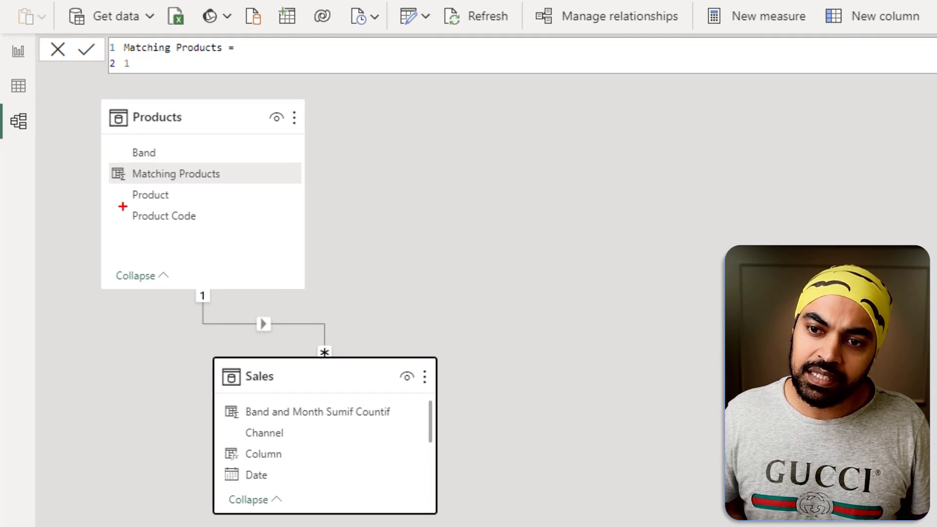
{"action": "left_click_drag", "start_coordinate": [118, 206], "coordinate": [228, 240]}
{"action": "key", "text": "Escape"}
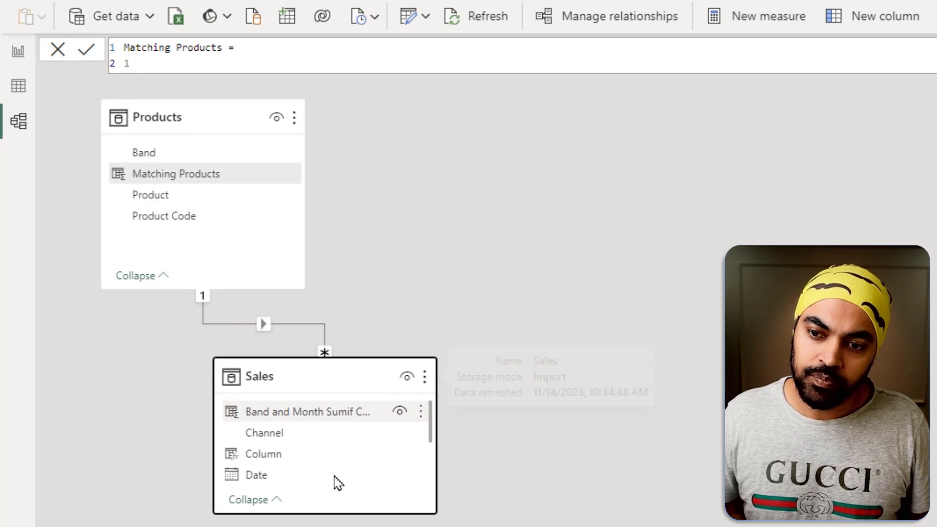
{"action": "left_click_drag", "start_coordinate": [325, 514], "coordinate": [317, 526]}
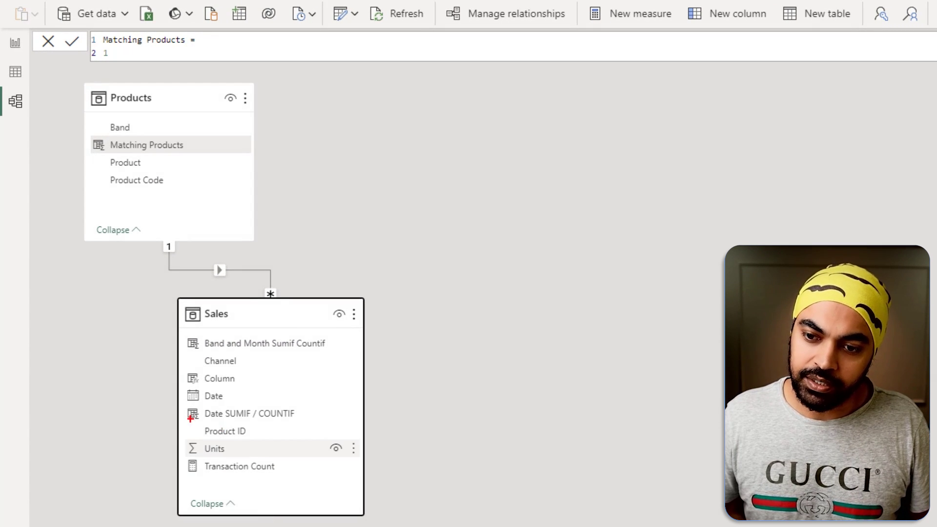
- Examine how Product Code in Products relates to Product ID in Sales
{"action": "left_click_drag", "start_coordinate": [186, 419], "coordinate": [259, 444]}
{"action": "left_click_drag", "start_coordinate": [108, 171], "coordinate": [178, 191]}
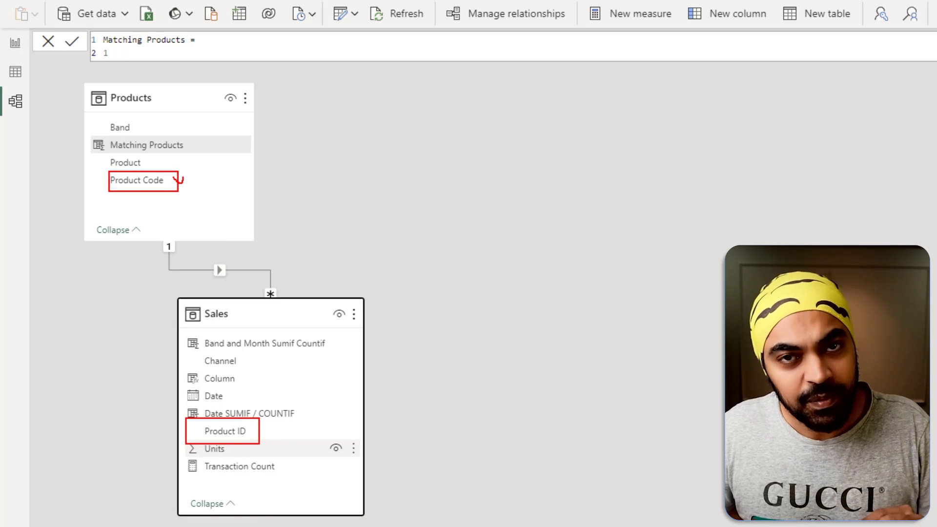
{"action": "mouse_move", "coordinate": [182, 179]}
{"action": "left_mouse_down"}
{"action": "mouse_move", "coordinate": [247, 219]}
{"action": "mouse_move", "coordinate": [266, 282]}
{"action": "left_mouse_up"}
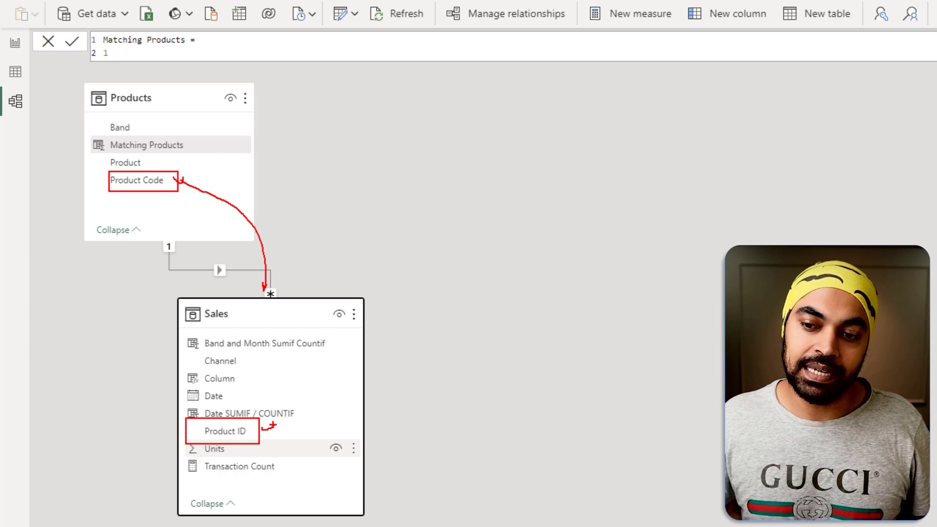
{"action": "key", "text": "Escape"}
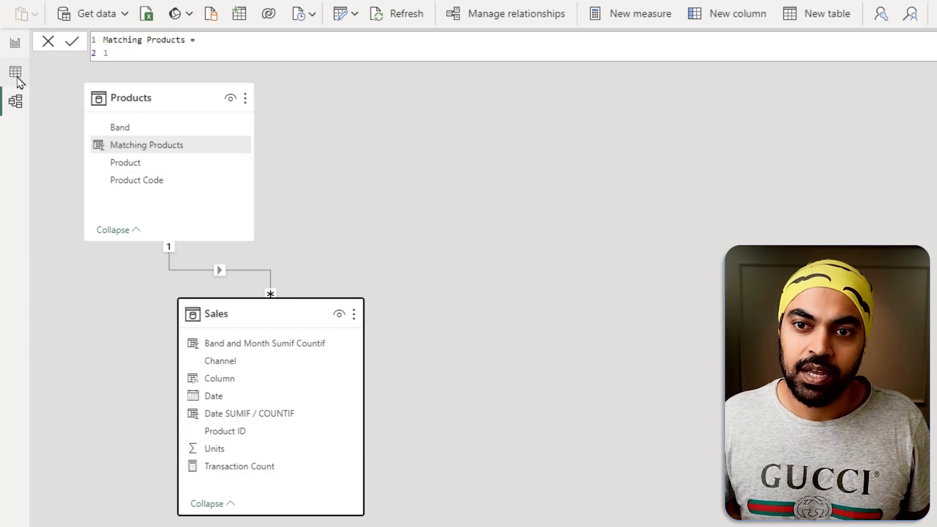
- Return to the table data and replace the Matching Products placeholder with RELATEDTABLE(Sales)
{"action": "left_click", "coordinate": [15, 72]}
{"action": "key", "text": "BackSpace"}
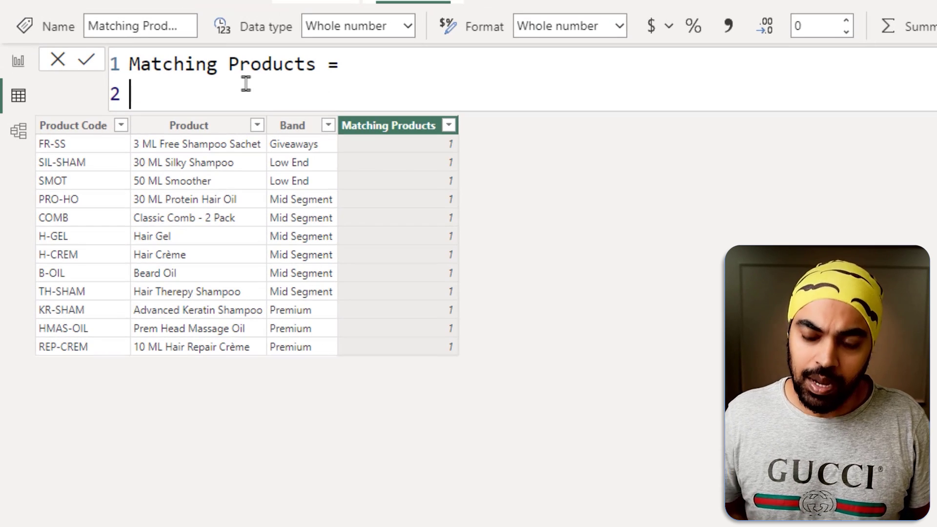
{"action": "type", "text": "rel"}
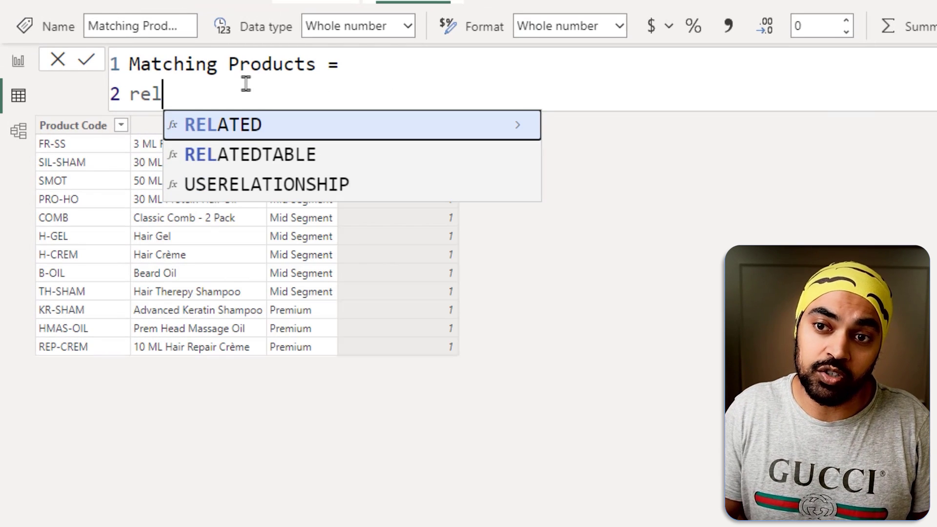
{"action": "type", "text": "atedt"}
{"action": "key", "text": "Tab"}
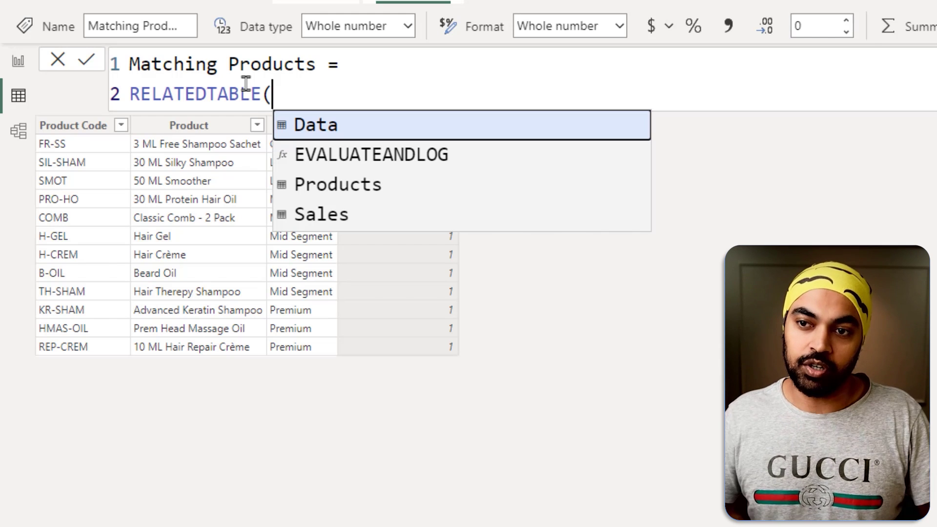
{"action": "key", "text": "Down"}
{"action": "key", "text": "Down"}
{"action": "key", "text": "Down"}
{"action": "key", "text": "Tab"}
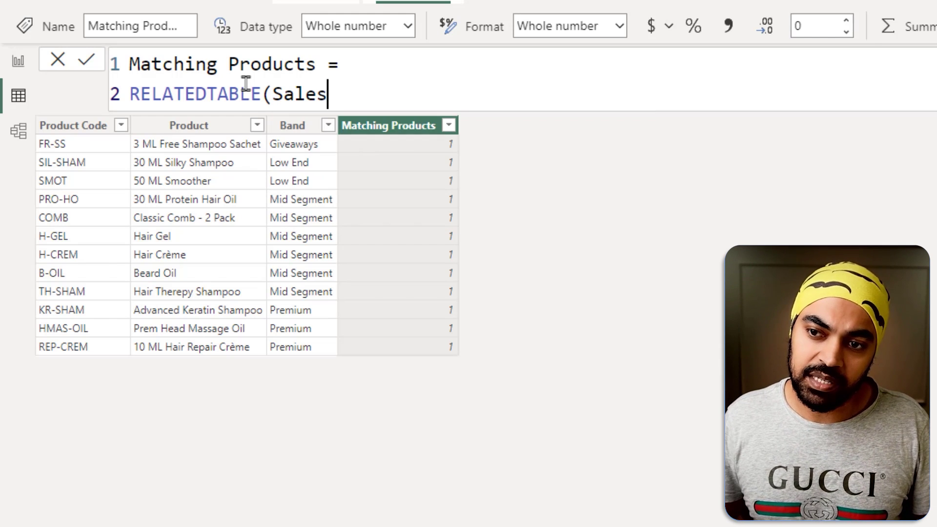
{"action": "type", "text": ")"}
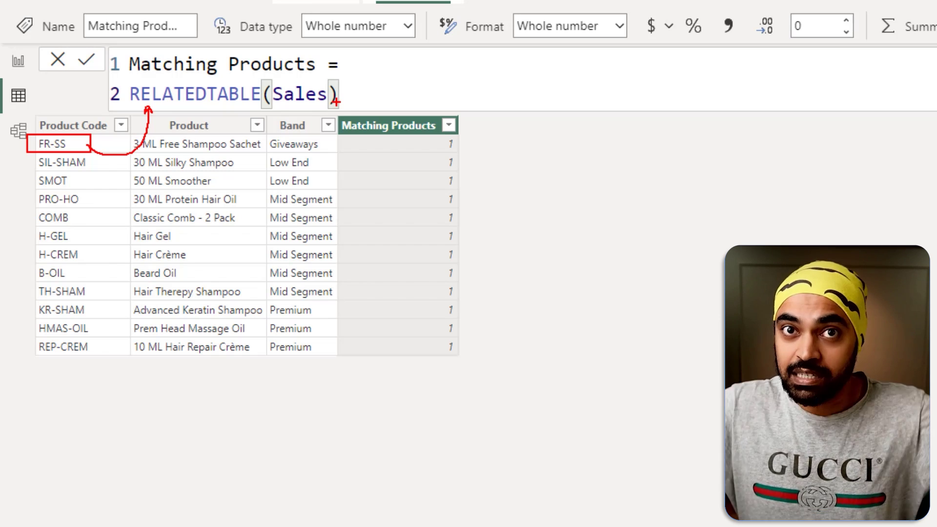
- Wrap the RELATEDTABLE expression in COUNTROWS and commit the Matching Products formula
{"action": "mouse_move", "coordinate": [336, 102]}
{"action": "left_mouse_down"}
{"action": "mouse_move", "coordinate": [392, 109]}
{"action": "mouse_move", "coordinate": [392, 136]}
{"action": "left_mouse_up"}
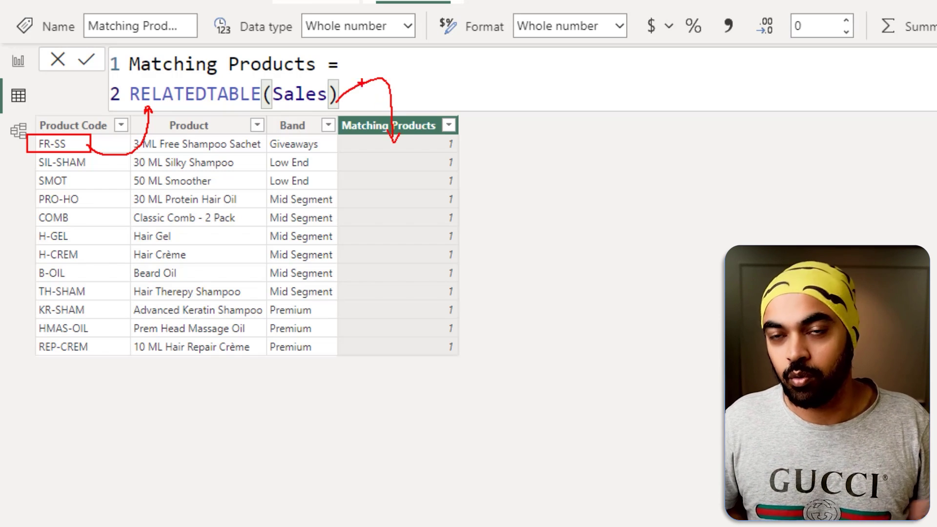
{"action": "key", "text": "Escape"}
{"action": "key", "text": "Down"}
{"action": "key", "text": "Home"}
{"action": "type", "text": "count"}
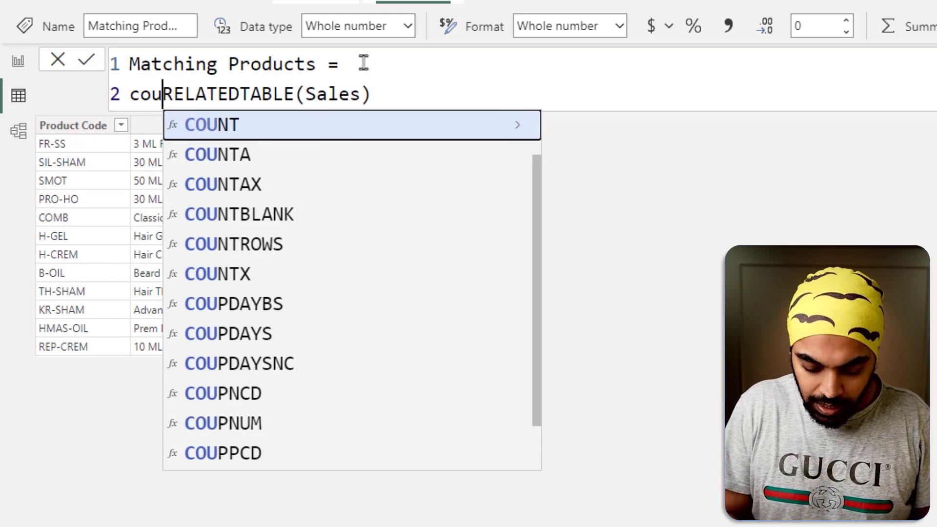
{"action": "key", "text": "Down"}
{"action": "key", "text": "Down"}
{"action": "key", "text": "Down"}
{"action": "key", "text": "Down"}
{"action": "key", "text": "Tab"}
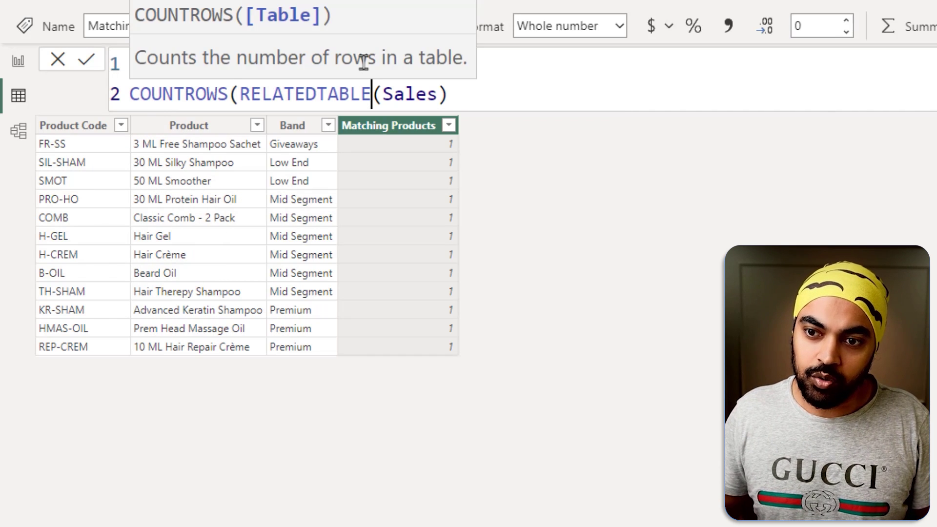
{"action": "key", "text": "End"}
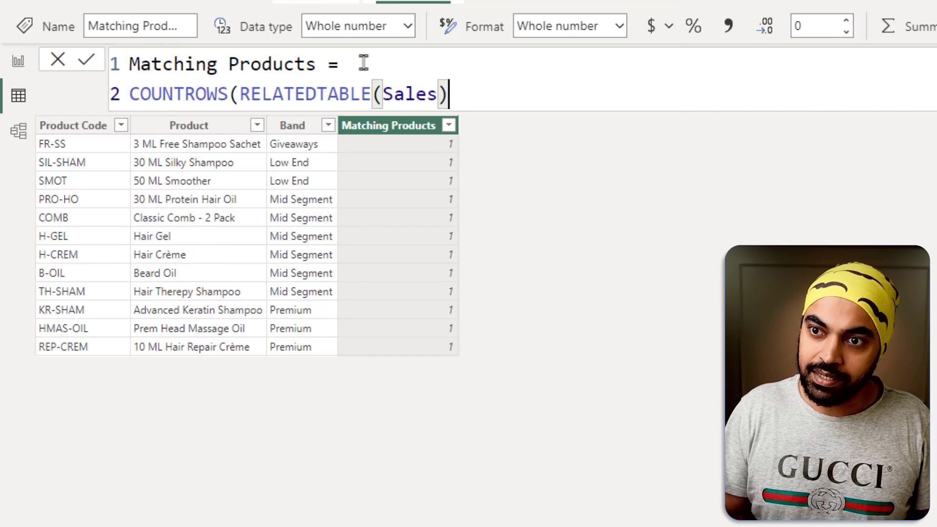
{"action": "type", "text": ")"}
{"action": "key", "text": "Return"}
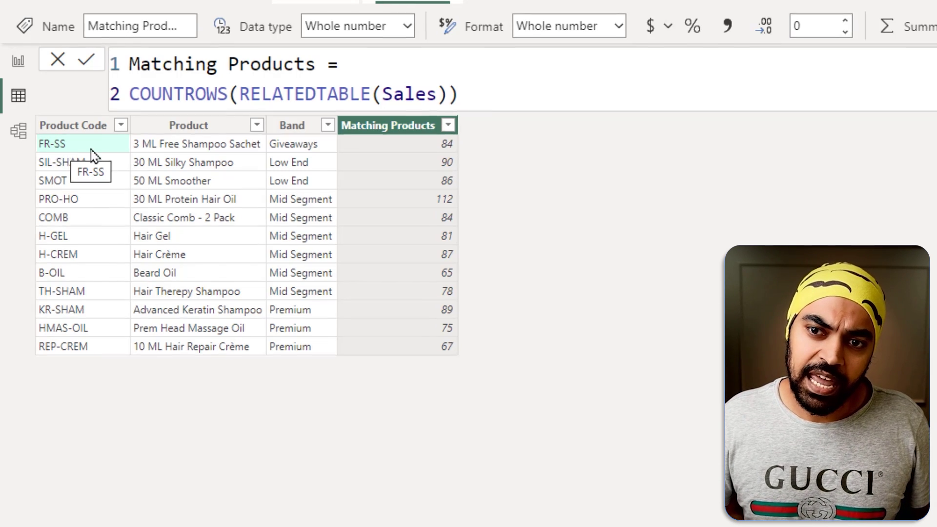
- Clear the existing filter on the Sales table and filter Product ID to FR-SS only, then check the filtered row count
{"action": "left_click", "coordinate": [866, 201]}
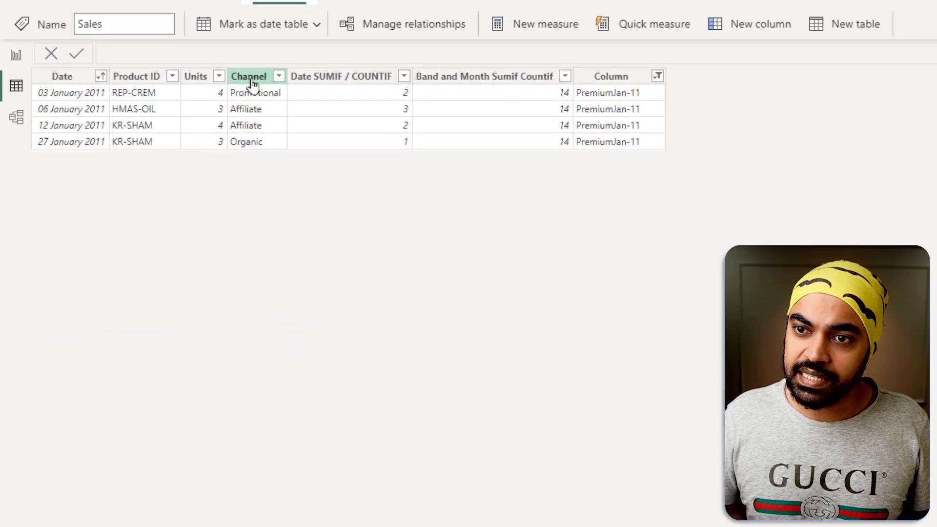
{"action": "right_click", "coordinate": [253, 83]}
{"action": "left_click", "coordinate": [287, 161]}
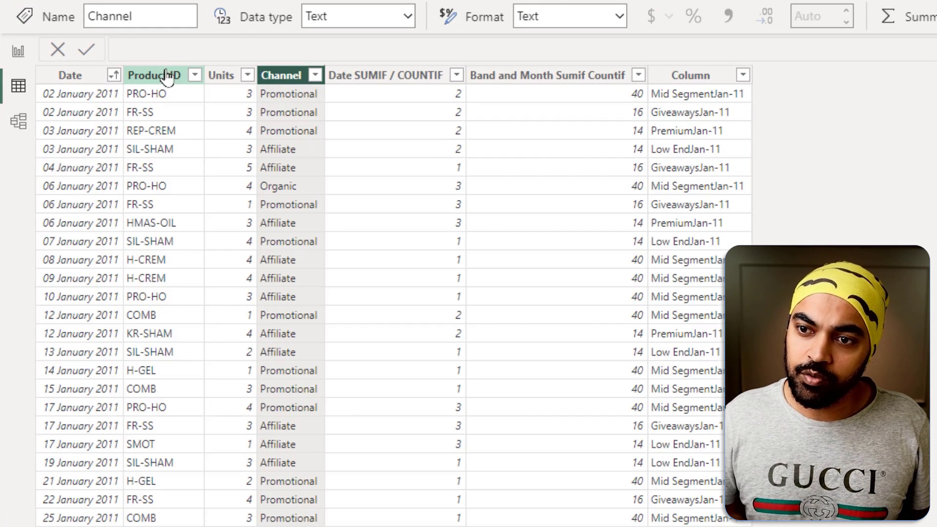
{"action": "left_click", "coordinate": [196, 76]}
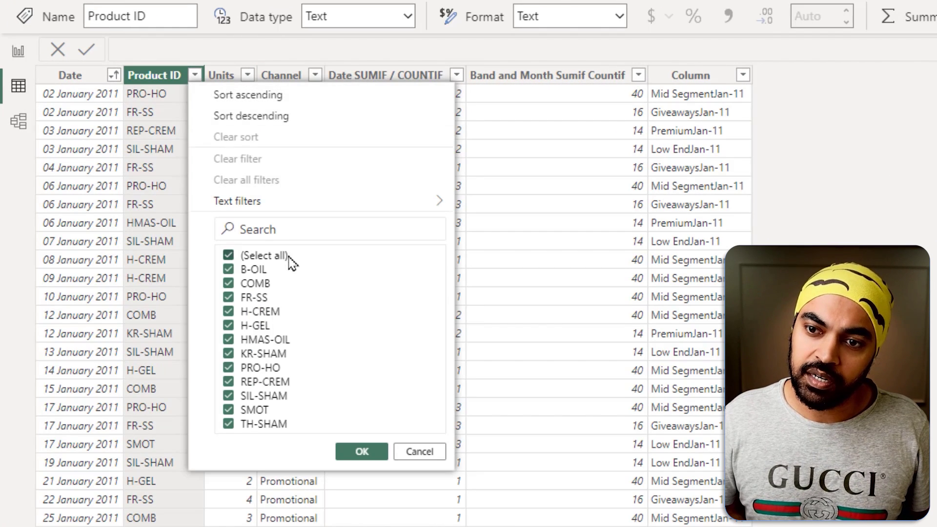
{"action": "left_click", "coordinate": [290, 262]}
{"action": "left_click", "coordinate": [255, 298]}
{"action": "left_click", "coordinate": [356, 452]}
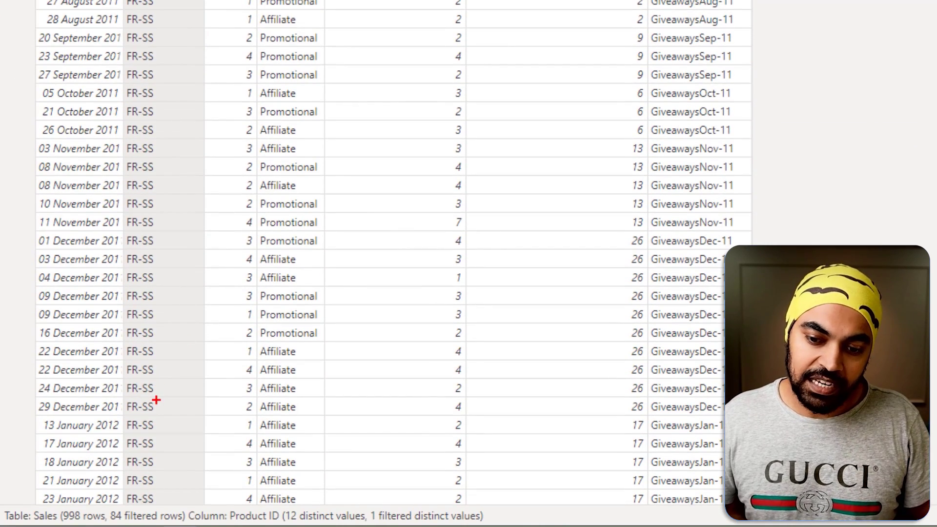
{"action": "mouse_move", "coordinate": [156, 400]}
{"action": "left_mouse_down"}
{"action": "mouse_move", "coordinate": [155, 437]}
{"action": "mouse_move", "coordinate": [125, 513]}
{"action": "mouse_move", "coordinate": [149, 501]}
{"action": "left_mouse_up"}
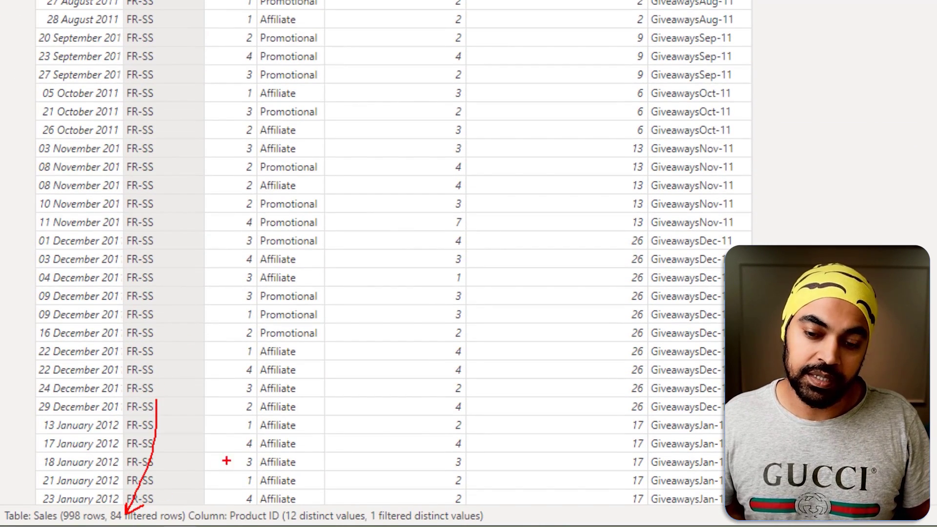
{"action": "key", "text": "Escape"}
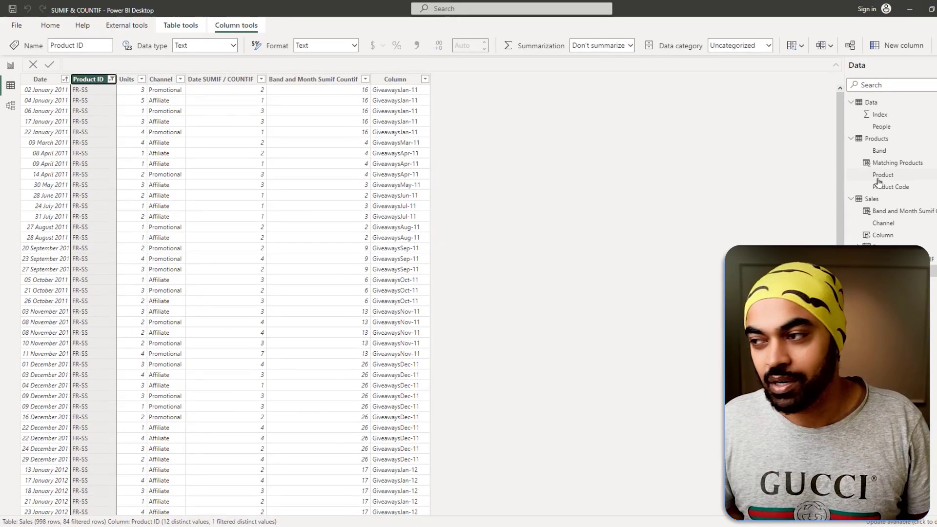
- Return to the Products table and check the Matching Products value for FR-SS
{"action": "left_click", "coordinate": [857, 140]}
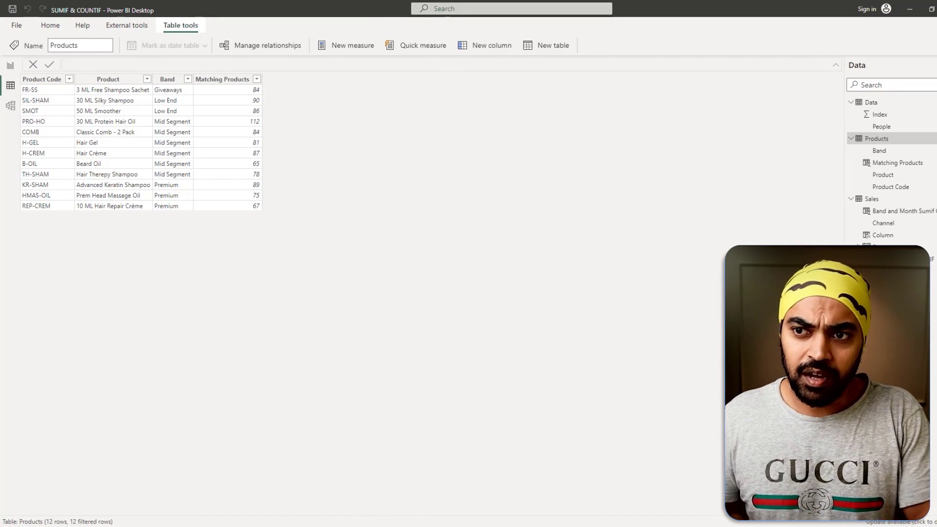
{"action": "right_click", "coordinate": [230, 91]}
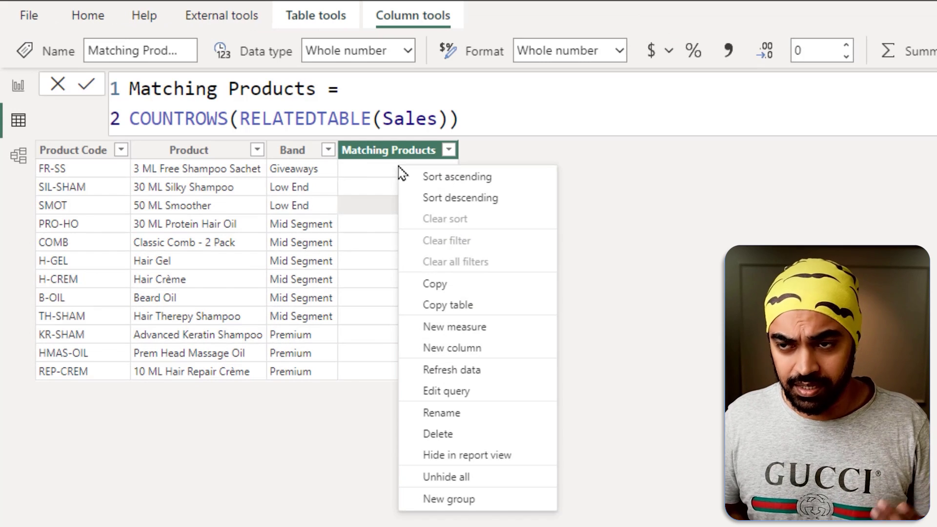
{"action": "left_click", "coordinate": [388, 172]}
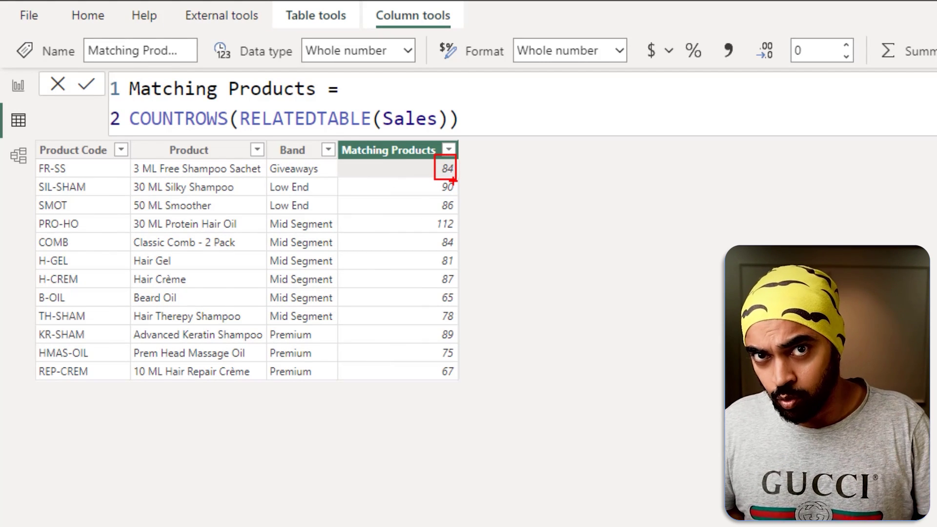
- Add a new calculated column to the Products table and name it Total Units
{"action": "right_click", "coordinate": [414, 206]}
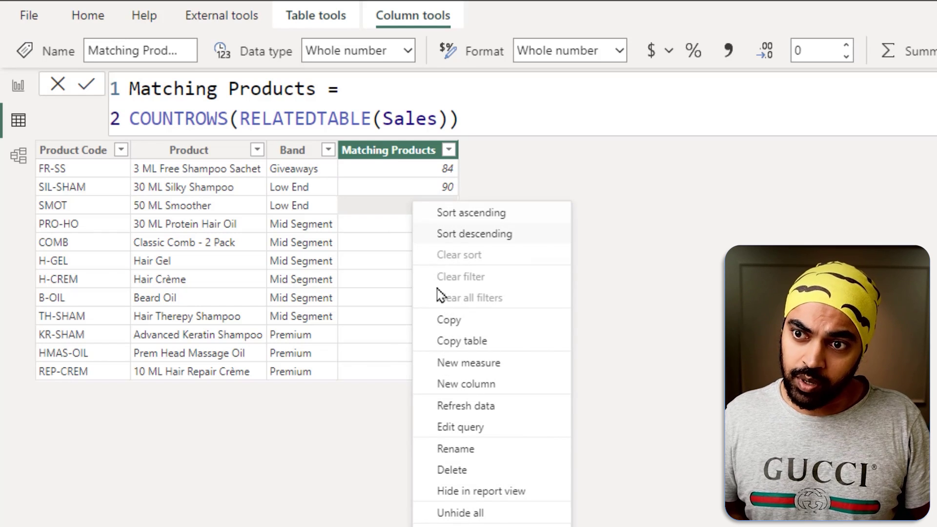
{"action": "left_click", "coordinate": [421, 385]}
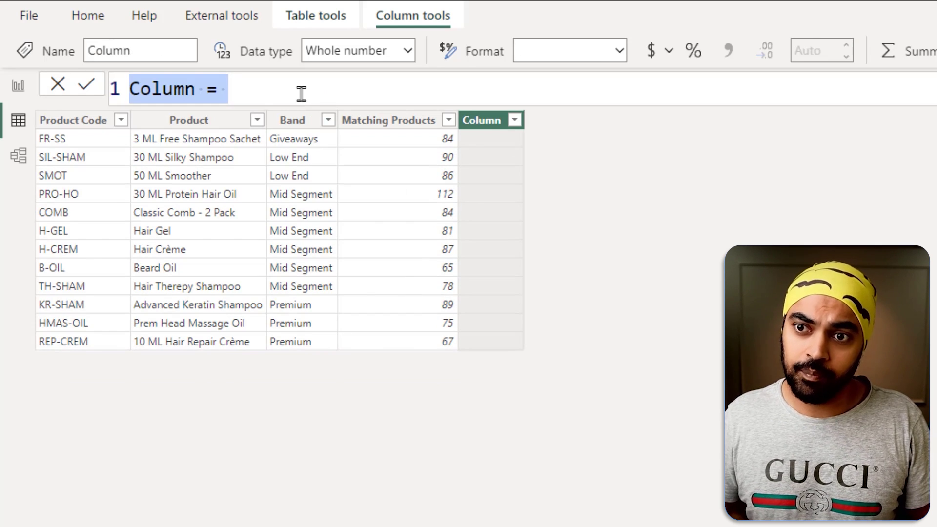
{"action": "type", "text": "Total Units "}
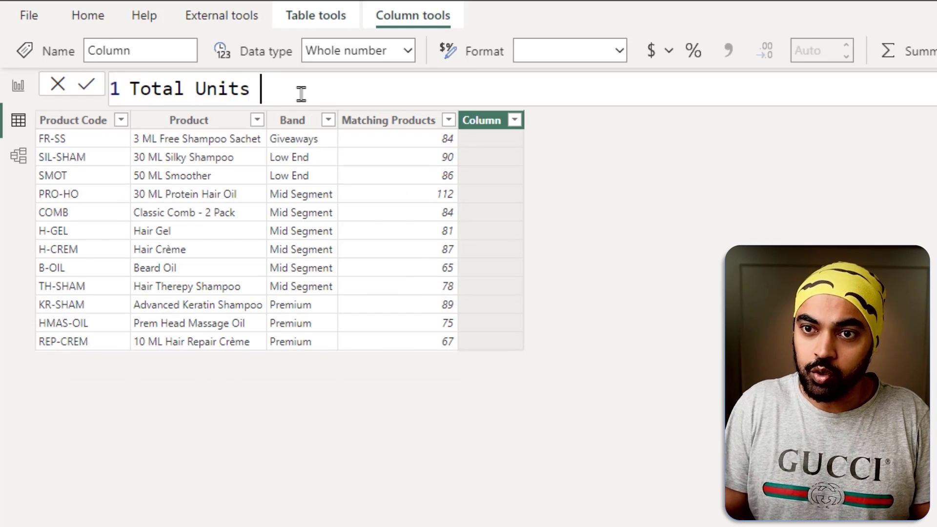
{"action": "type", "text": "Maching Pr"}
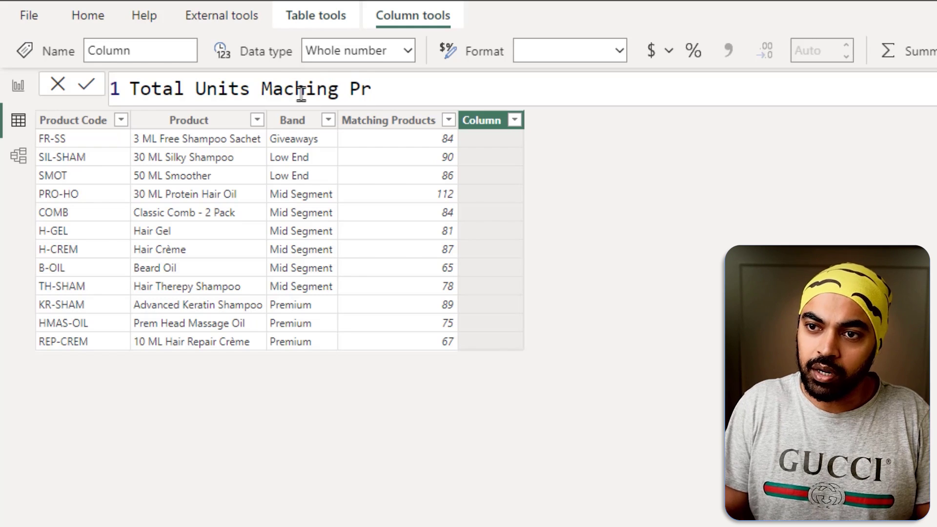
{"action": "key", "text": "ctrl+BackSpace"}
{"action": "key", "text": "ctrl+BackSpace"}
{"action": "type", "text": "="}
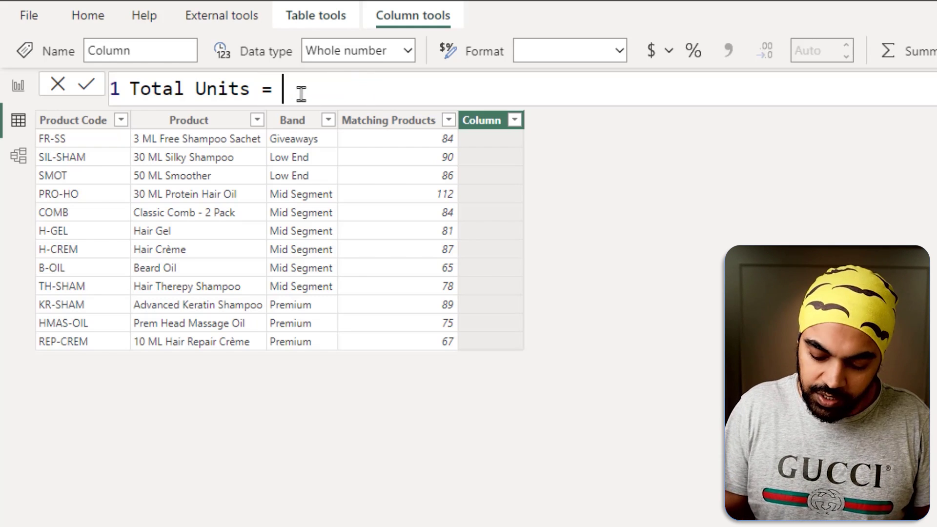
- Enter RELATEDTABLE(Sales) on a new line of the Total Units formula
{"action": "key", "text": "shift+Return"}
{"action": "type", "text": "real"}
{"action": "key", "text": "BackSpace"}
{"action": "key", "text": "BackSpace"}
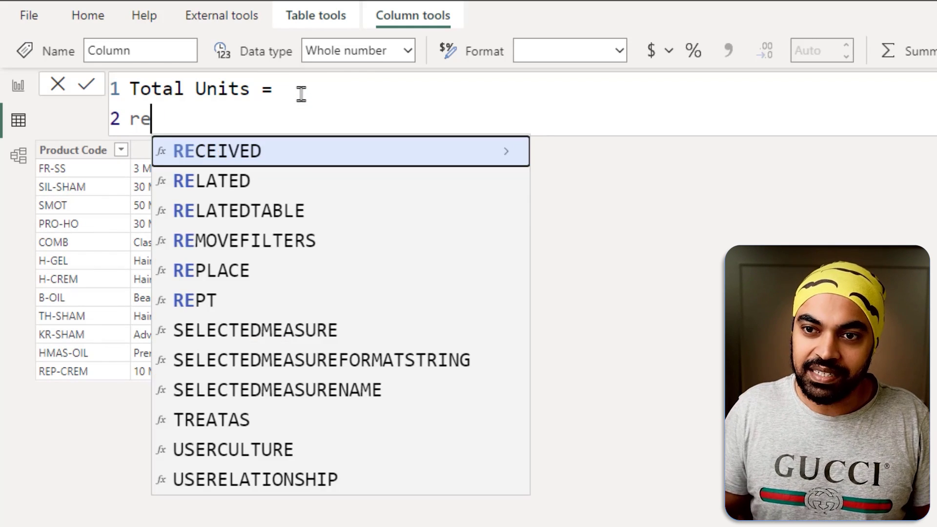
{"action": "type", "text": "l"}
{"action": "key", "text": "Down"}
{"action": "key", "text": "Tab"}
{"action": "type", "text": "sal"}
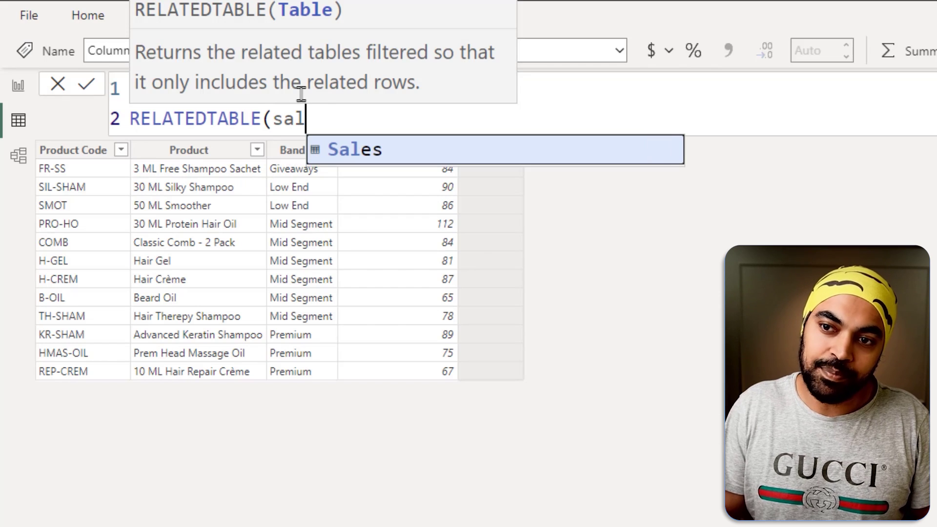
{"action": "key", "text": "Tab"}
{"action": "type", "text": ")"}
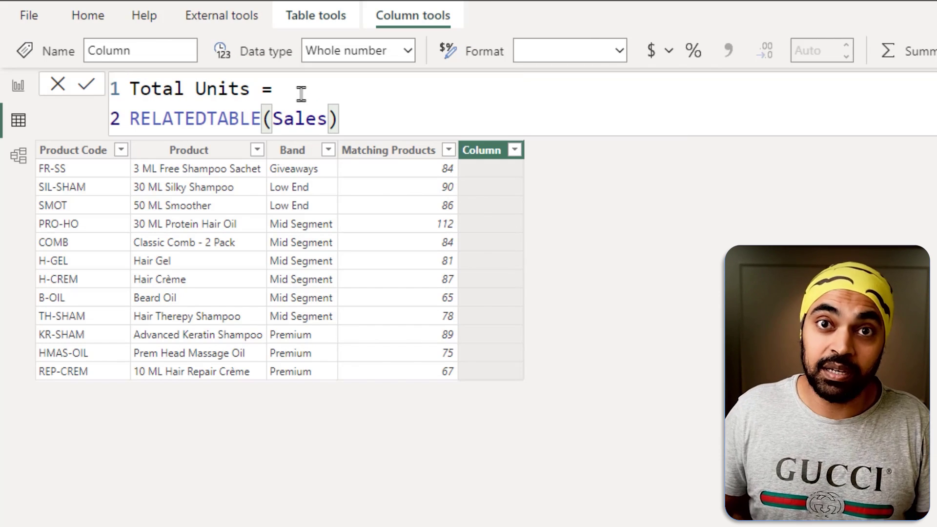
- Open a SUMX function around RELATEDTABLE(Sales), placing the table argument on its own line
{"action": "key", "text": "Up"}
{"action": "key", "text": "Right"}
{"action": "type", "text": "sumx"}
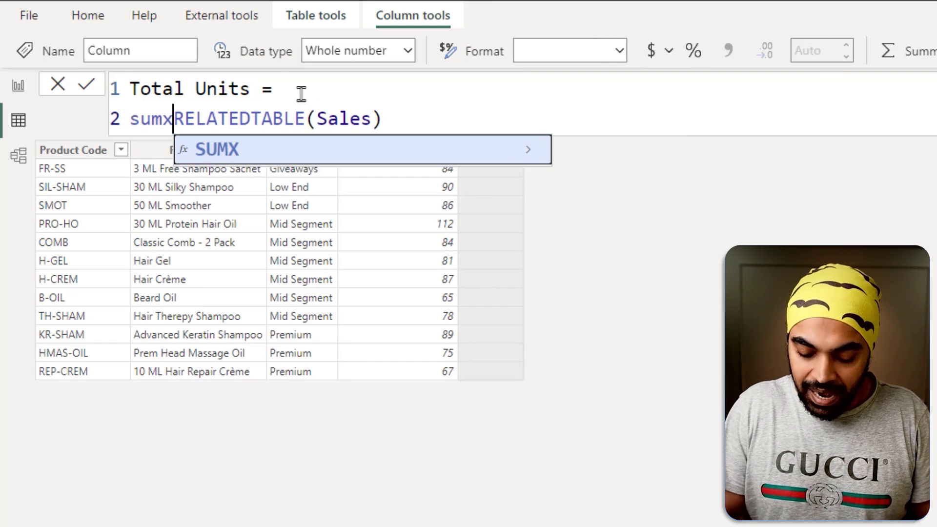
{"action": "key", "text": "Tab"}
{"action": "key", "text": "shift+Return"}
{"action": "key", "text": "Escape"}
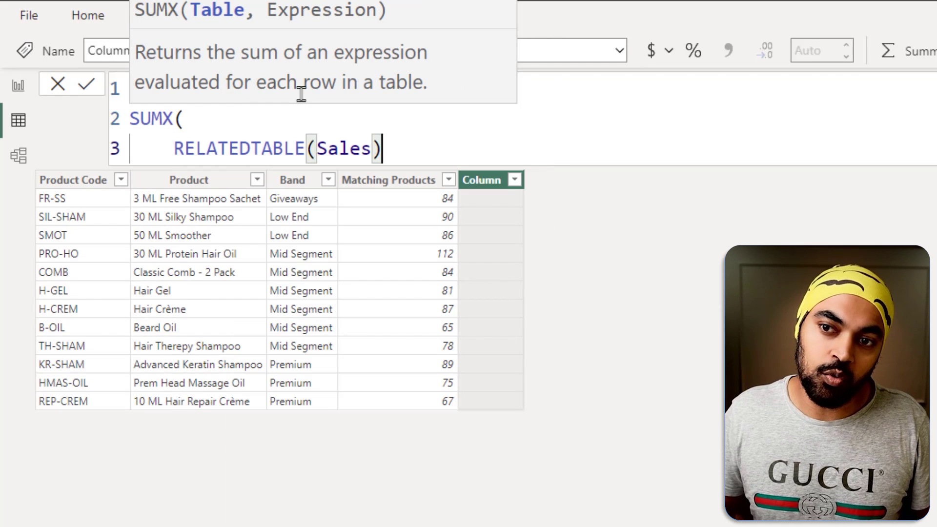
- Add Sales[Units] as the SUMX expression, close the function and commit the Total Units formula
{"action": "type", "text": ","}
{"action": "key", "text": "shift+Return"}
{"action": "type", "text": "unit"}
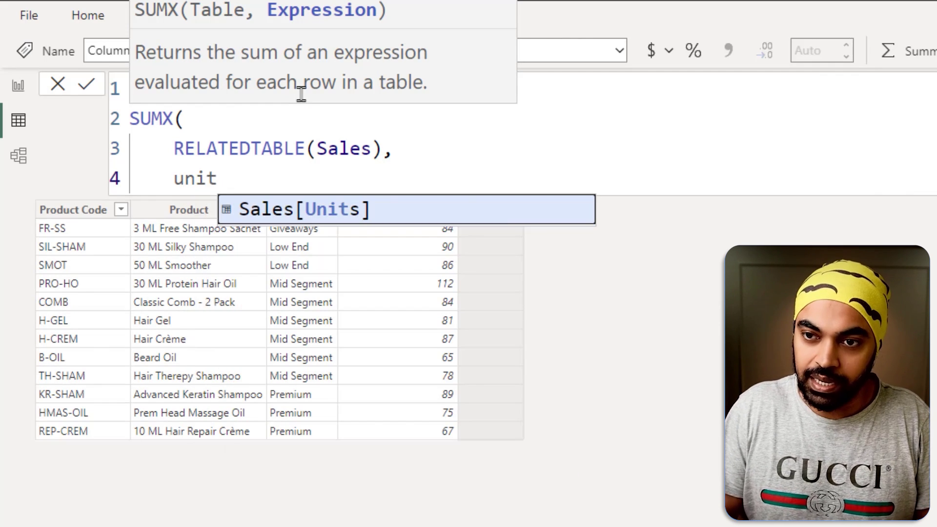
{"action": "key", "text": "Tab"}
{"action": "key", "text": "shift+Return"}
{"action": "type", "text": ")"}
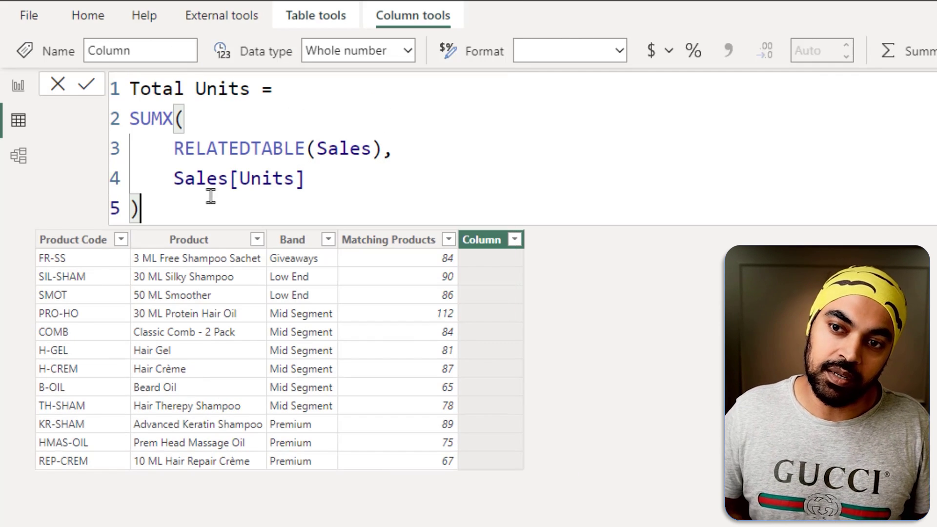
{"action": "key", "text": "Return"}
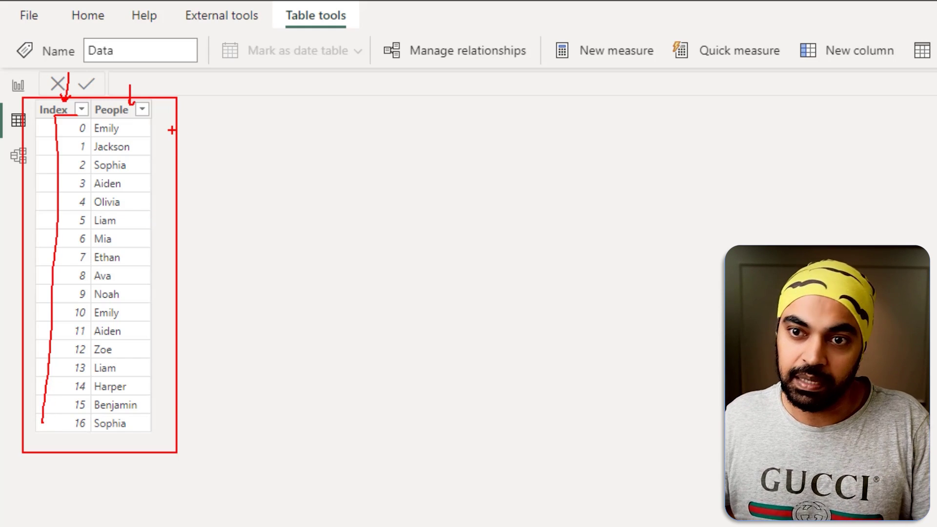
- Sort the Data table by the People column in ascending order
{"action": "left_click", "coordinate": [142, 109]}
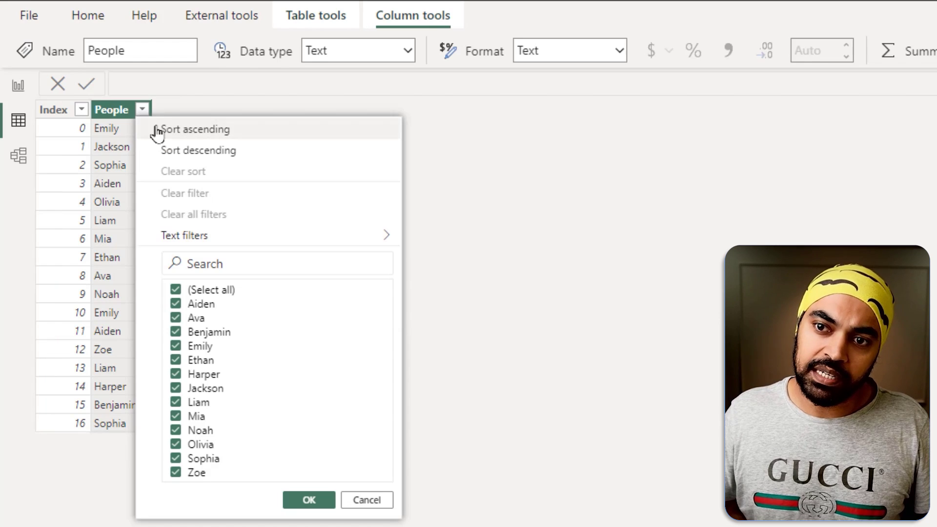
{"action": "left_click", "coordinate": [157, 128]}
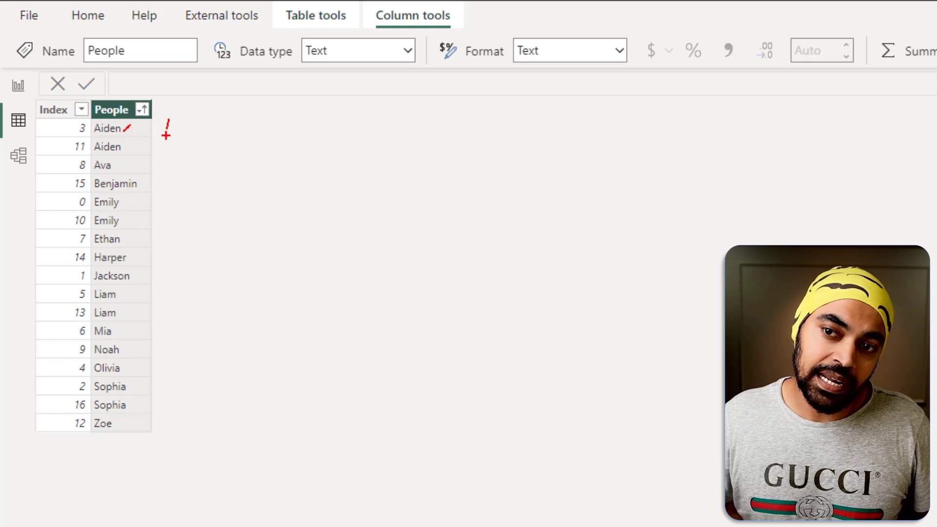
{"action": "left_click_drag", "start_coordinate": [166, 136], "coordinate": [161, 140]}
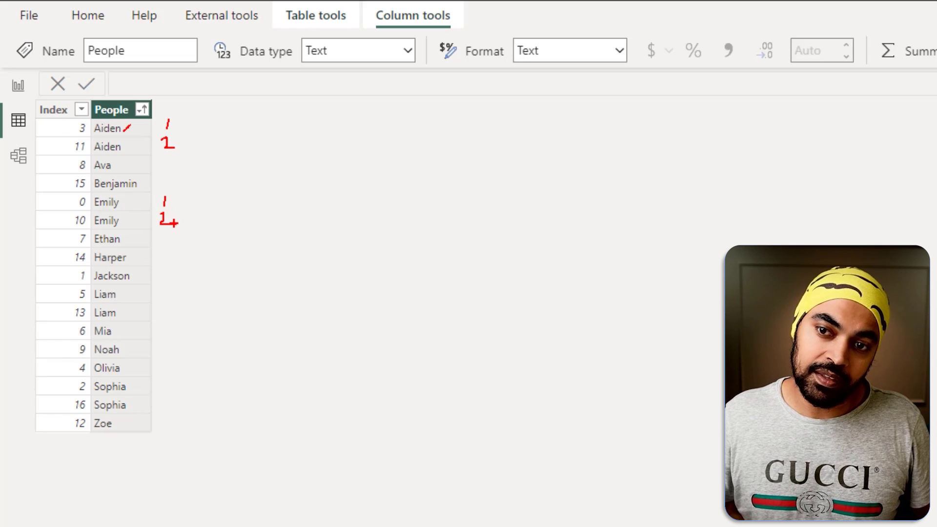
{"action": "left_click_drag", "start_coordinate": [170, 224], "coordinate": [176, 224]}
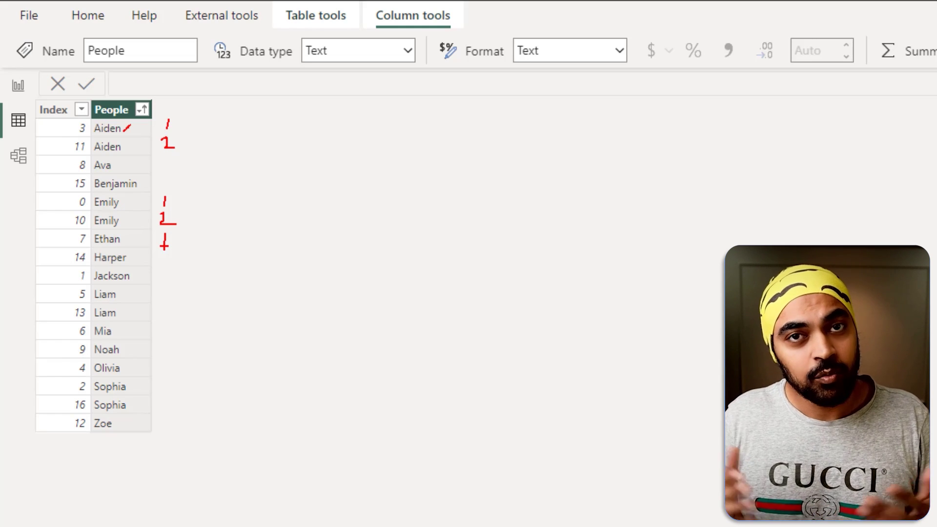
{"action": "key", "text": "Escape"}
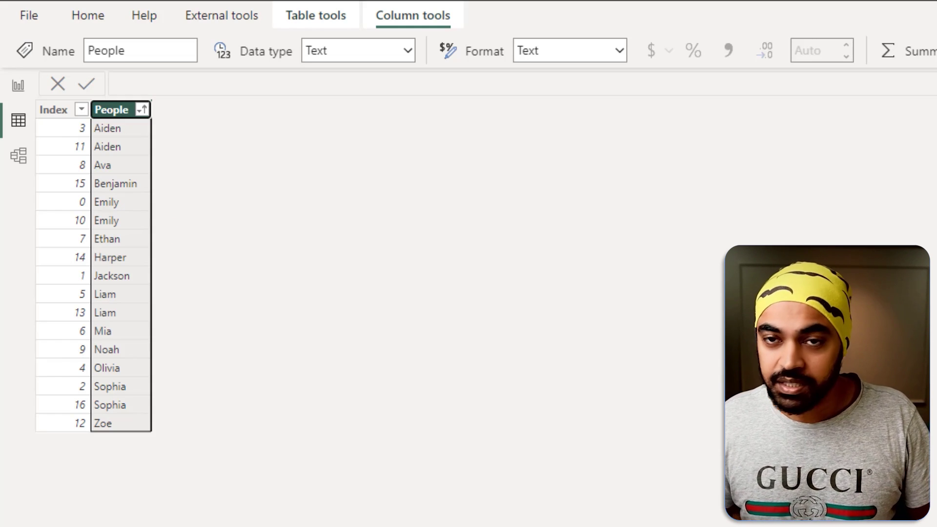
- Add a new calculated column to the Data table and start editing its formula
{"action": "right_click", "coordinate": [125, 188]}
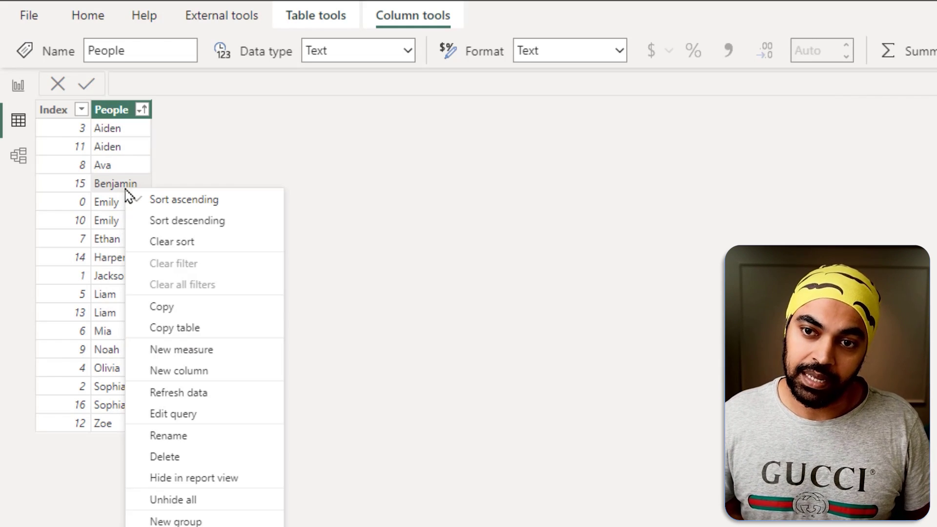
{"action": "left_click", "coordinate": [177, 372]}
{"action": "left_click", "coordinate": [247, 84]}
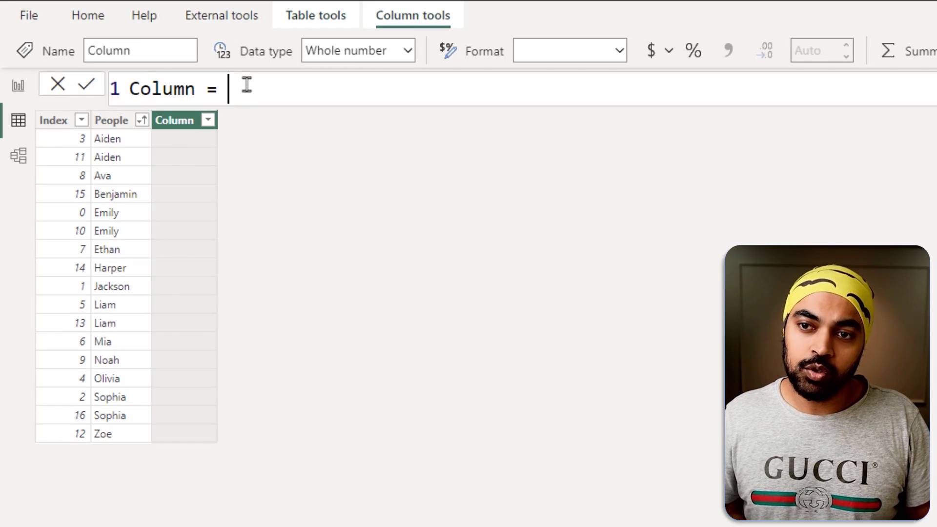
{"action": "key", "text": "ctrl+Left"}
{"action": "key", "text": "ctrl+Left"}
{"action": "key", "text": "ctrl+shift+Right"}
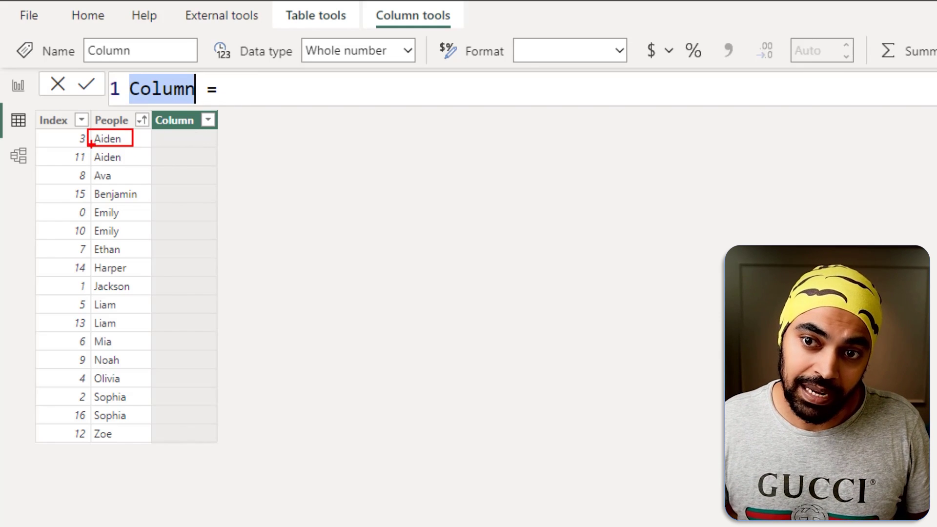
{"action": "left_click_drag", "start_coordinate": [91, 145], "coordinate": [128, 168]}
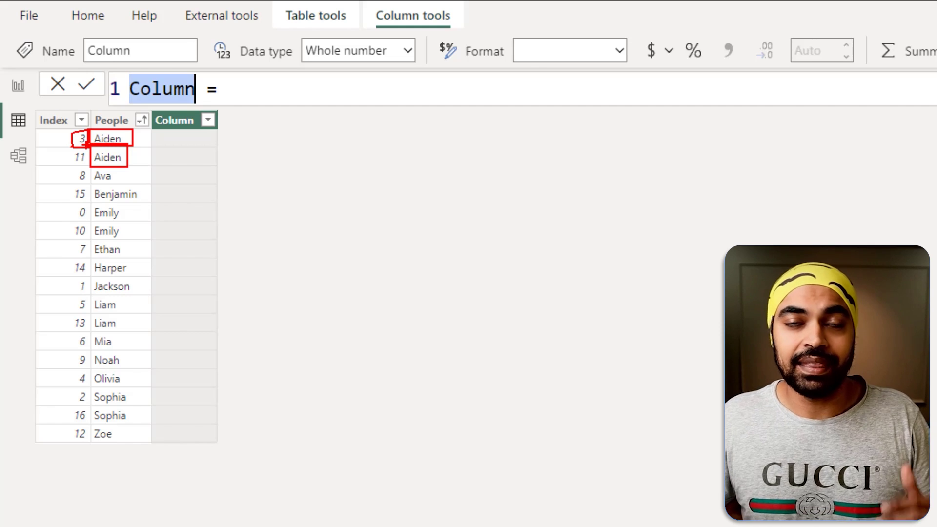
{"action": "key", "text": "Escape"}
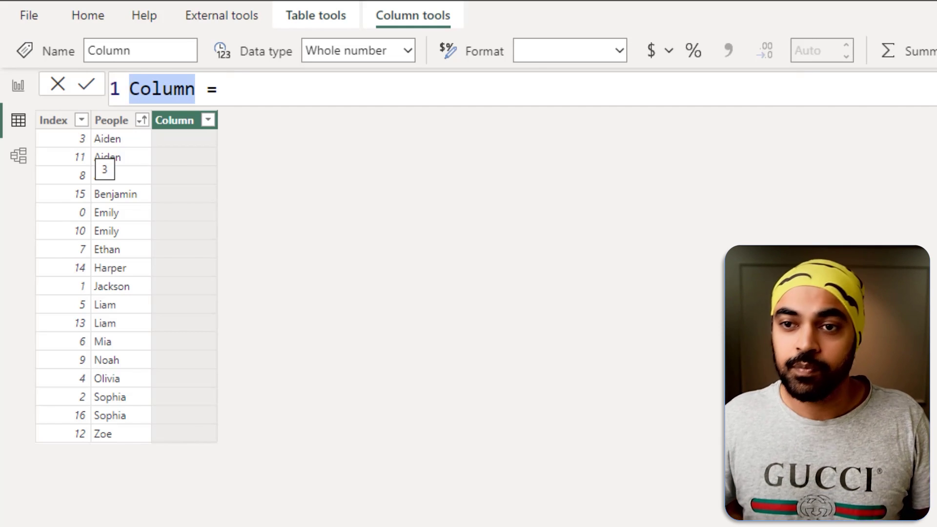
- Name the new Data table column Running Count and begin its formula on a new line
{"action": "triple_click", "coordinate": [155, 93]}
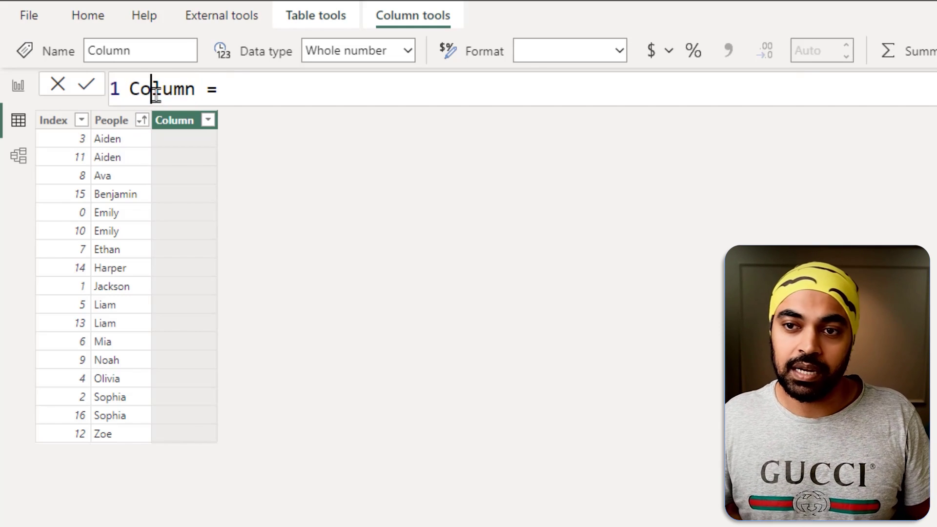
{"action": "type", "text": "Runni"}
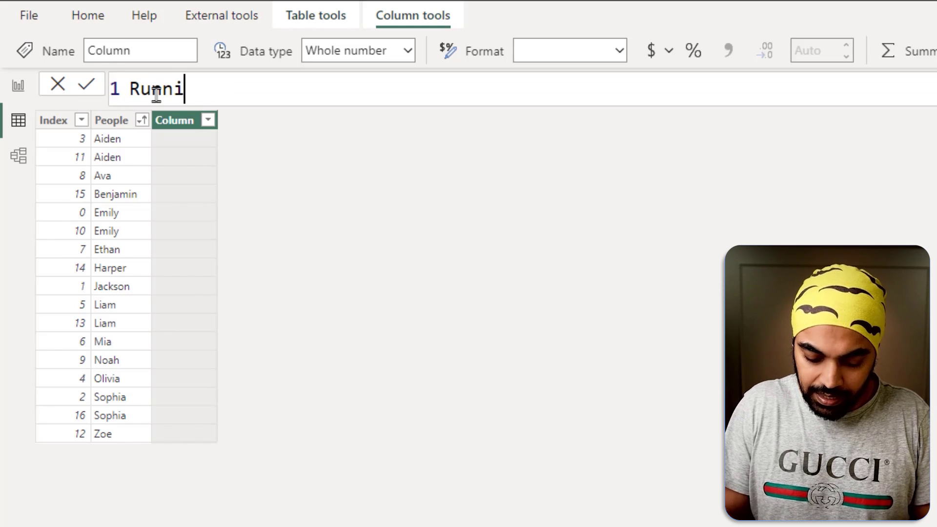
{"action": "type", "text": "ng COunt"}
{"action": "key", "text": "BackSpace"}
{"action": "key", "text": "BackSpace"}
{"action": "key", "text": "BackSpace"}
{"action": "key", "text": "BackSpace"}
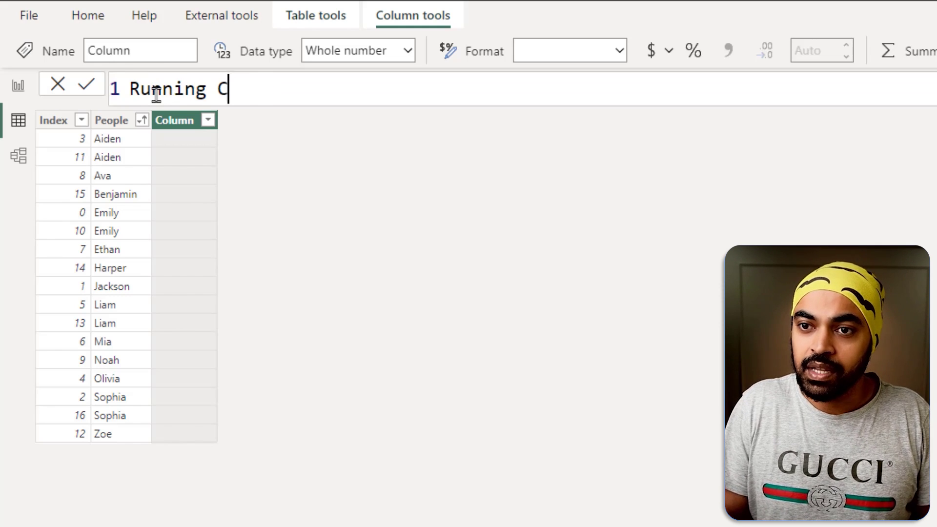
{"action": "type", "text": "ount ="}
{"action": "key", "text": "shift+Return"}
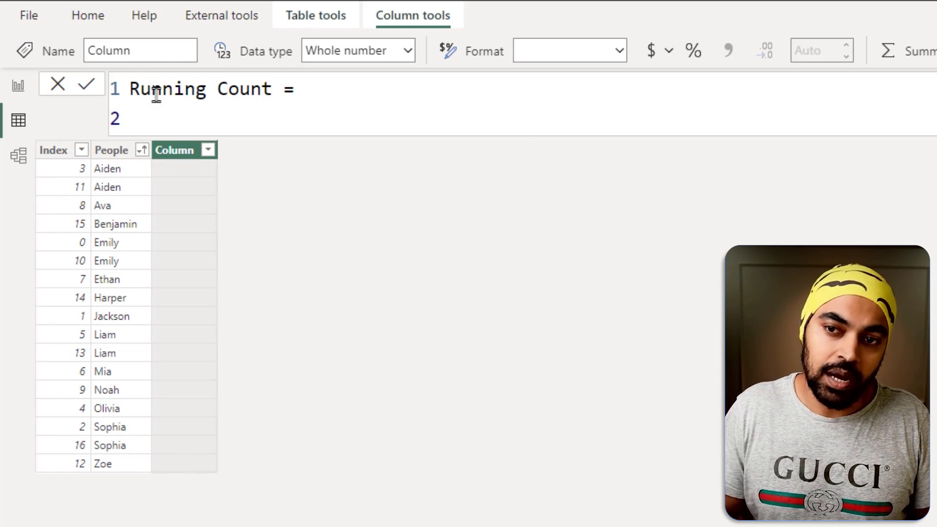
- Declare a variable currentperson equal to Data[People] in the Running Count formula
{"action": "type", "text": "VAR"}
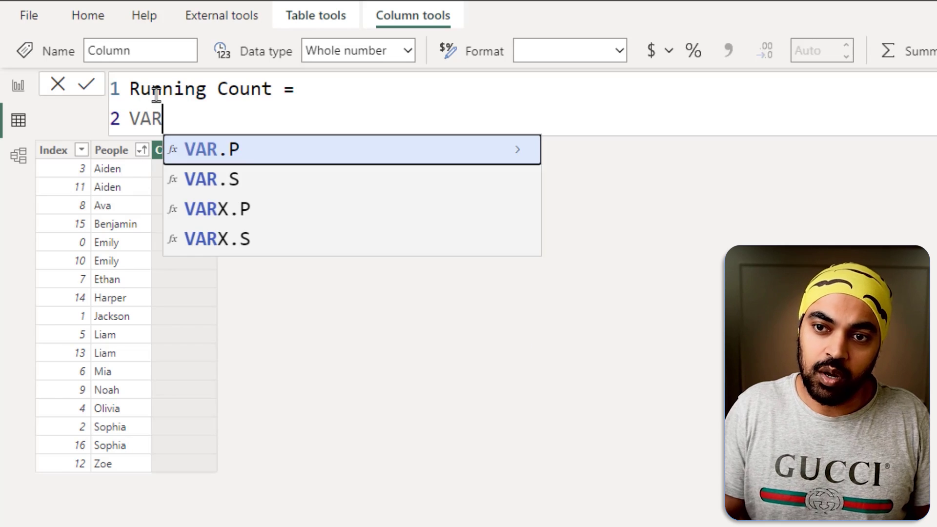
{"action": "type", "text": " currentpers"}
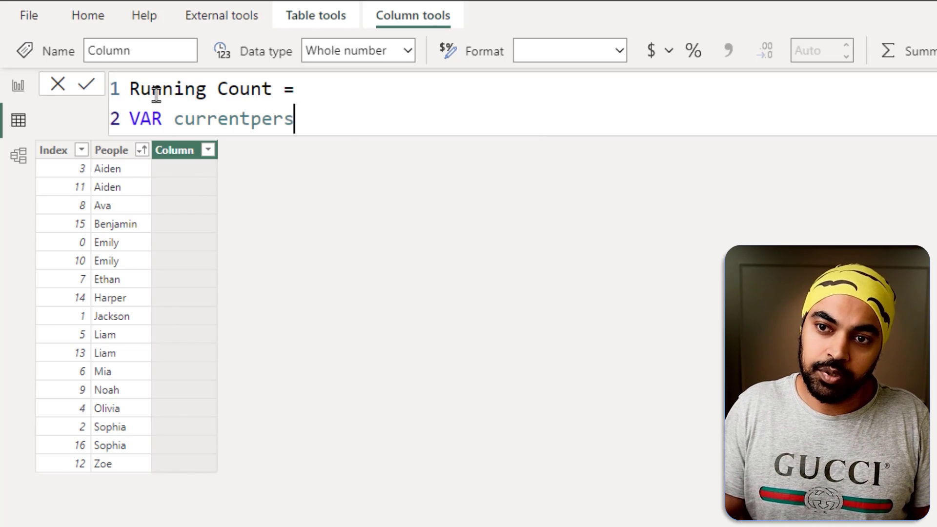
{"action": "type", "text": "on = per"}
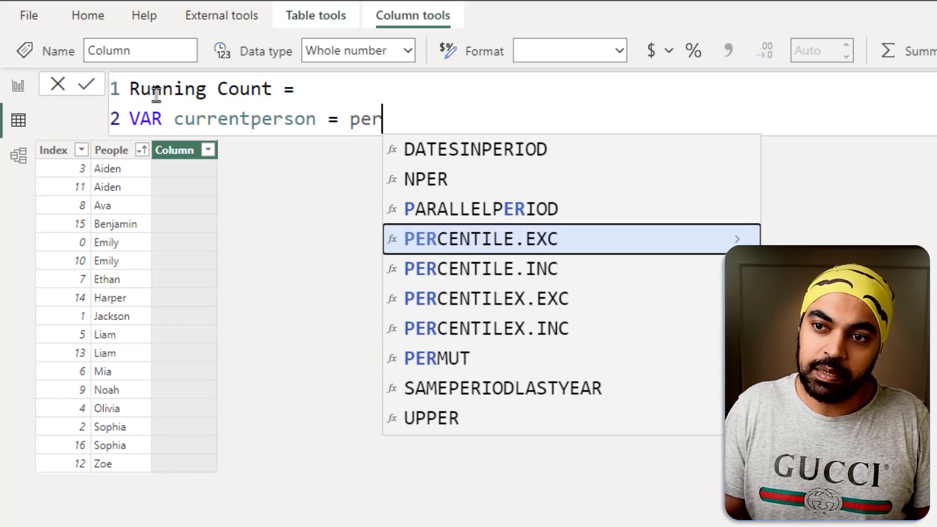
{"action": "key", "text": "BackSpace"}
{"action": "type", "text": "o"}
{"action": "key", "text": "Tab"}
{"action": "key", "text": "shift+Return"}
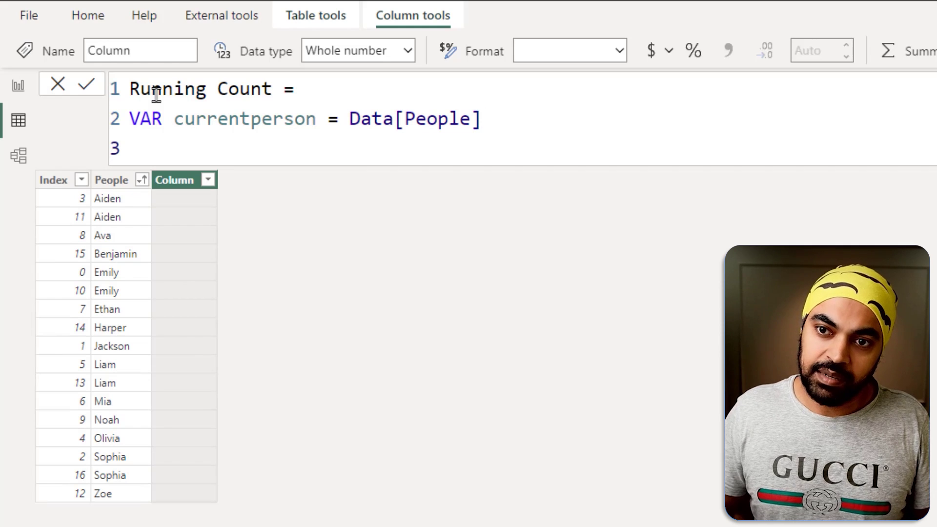
- Declare a second variable index equal to Data[Index] and start a new formula line
{"action": "type", "text": "VAR "}
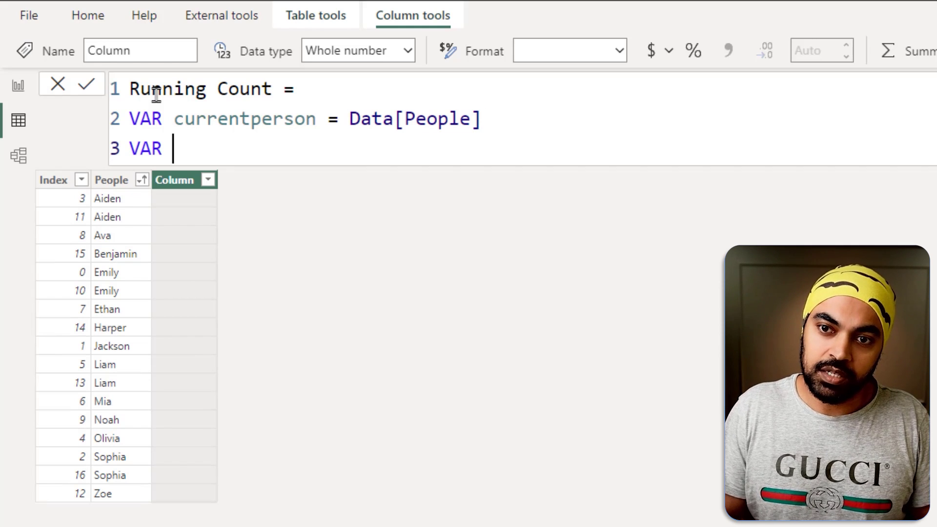
{"action": "type", "text": "index = "}
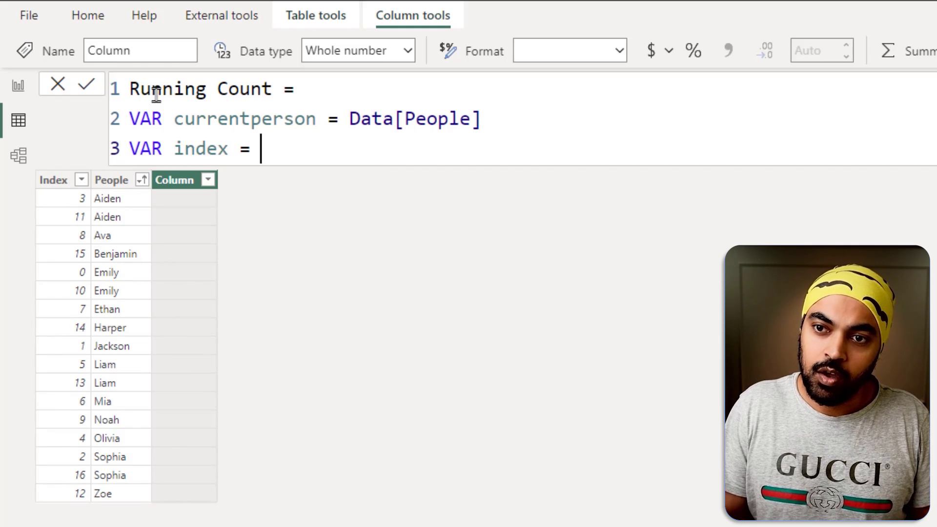
{"action": "type", "text": "inde"}
{"action": "key", "text": "Up"}
{"action": "key", "text": "Tab"}
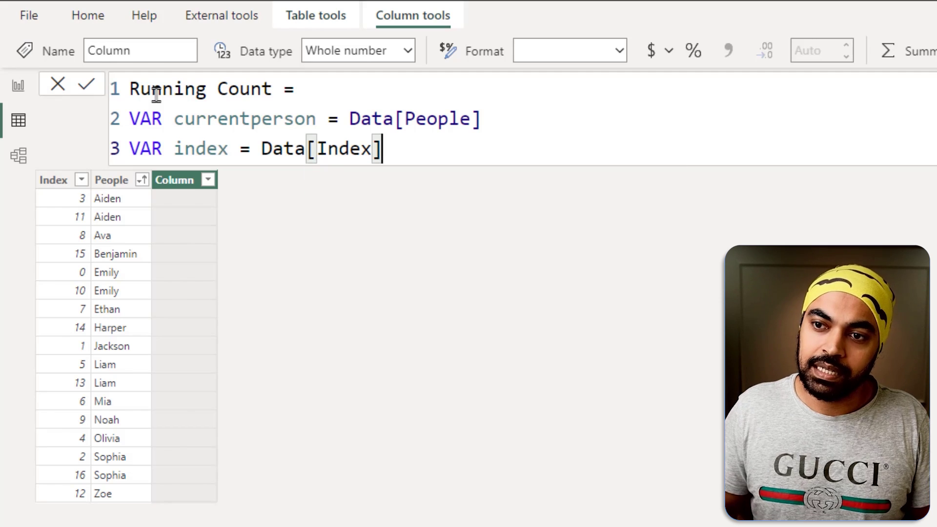
{"action": "key", "text": "shift+Return"}
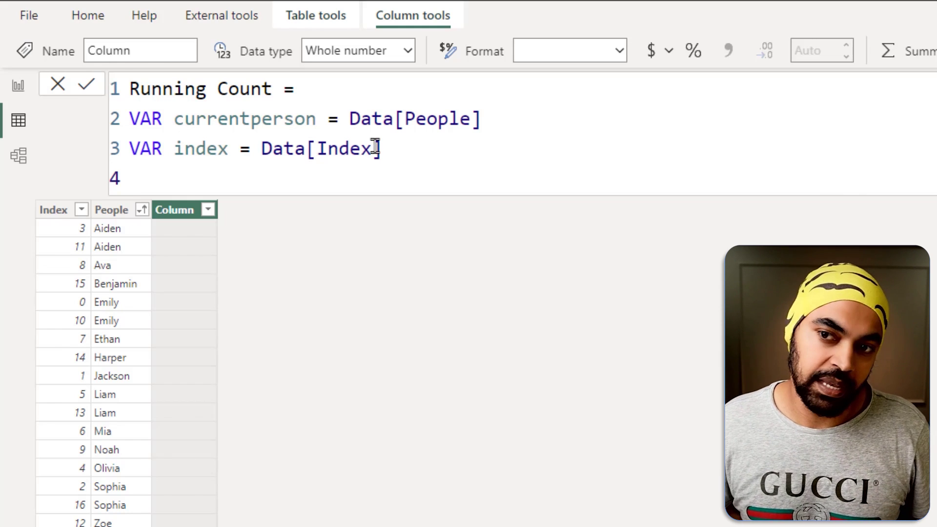
- Add RETURN to the Running Count formula and open a FILTER function over the Data table, ready for its condition
{"action": "type", "text": "RETURN"}
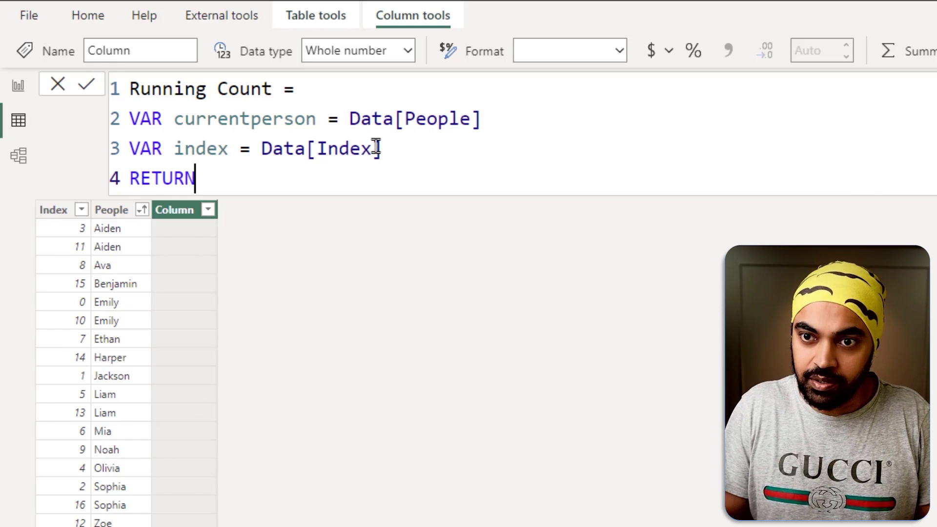
{"action": "key", "text": "Return"}
{"action": "type", "text": "fil"}
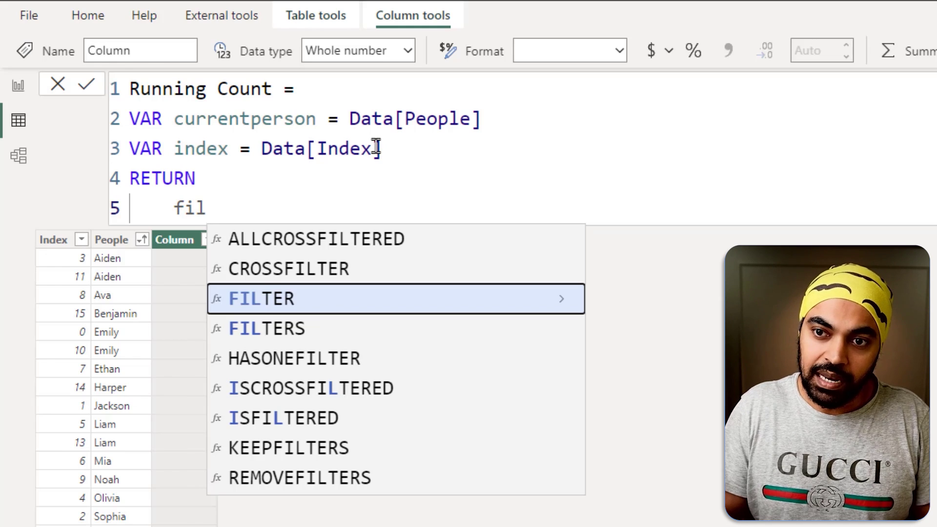
{"action": "key", "text": "Tab"}
{"action": "key", "text": "shift+Return"}
{"action": "type", "text": "da"}
{"action": "key", "text": "Tab"}
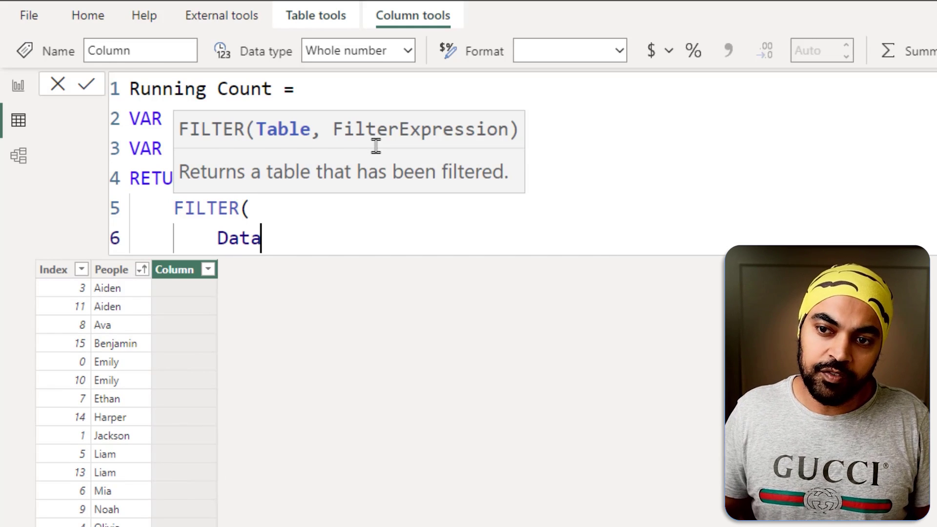
{"action": "type", "text": ","}
{"action": "key", "text": "shift+Return"}
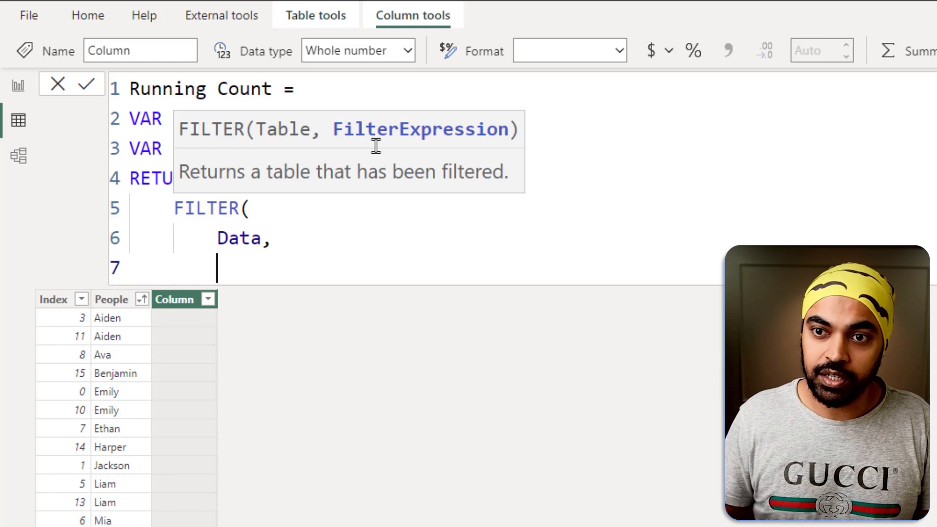
- Begin the FILTER condition by comparing Data[Index] with the less-than-or-equal operator <=
{"action": "type", "text": "ind"}
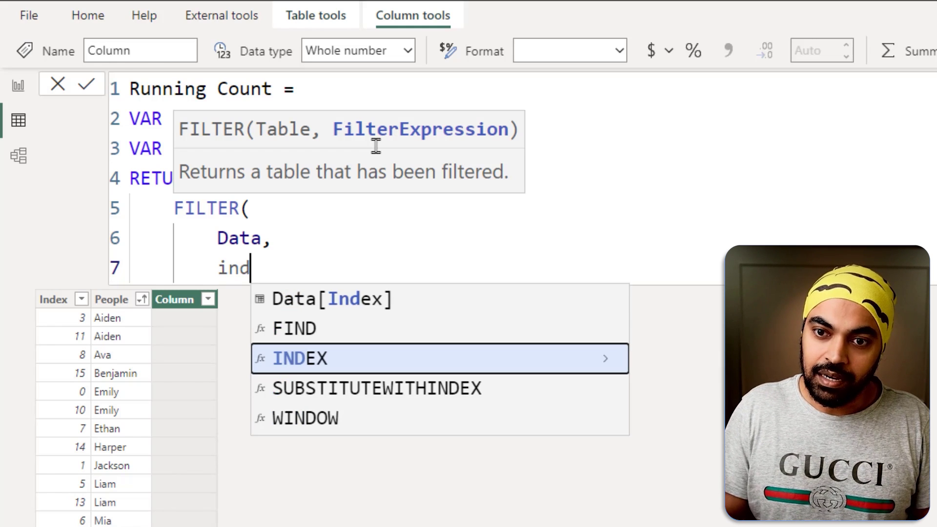
{"action": "key", "text": "Up"}
{"action": "key", "text": "Up"}
{"action": "key", "text": "Tab"}
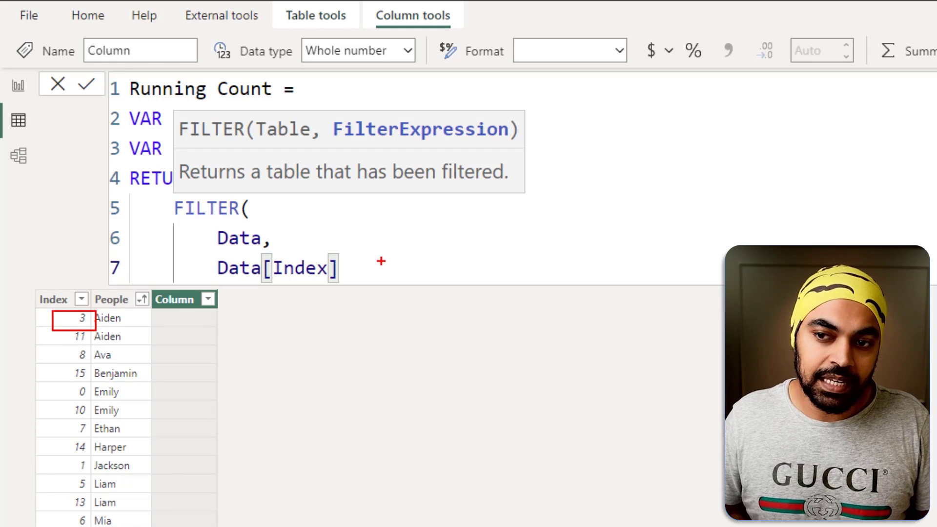
{"action": "key", "text": "Escape"}
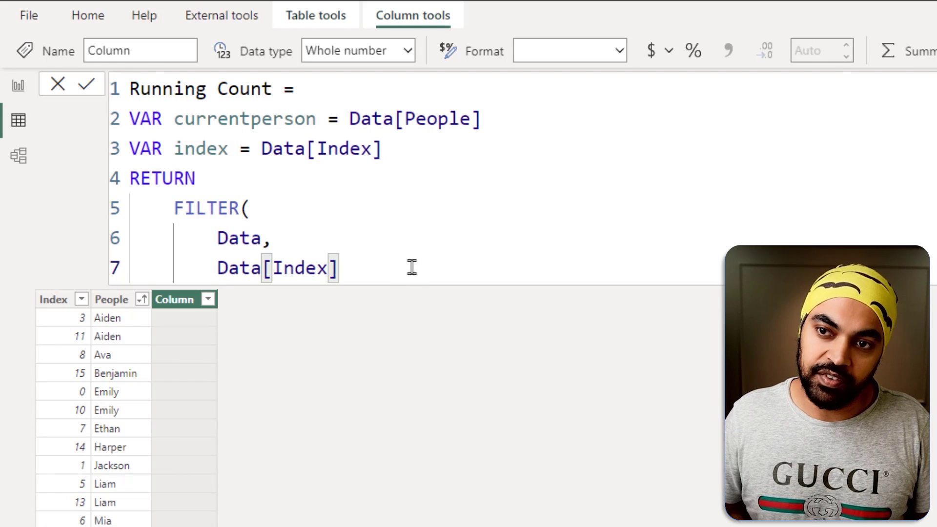
{"action": "type", "text": "<= ind"}
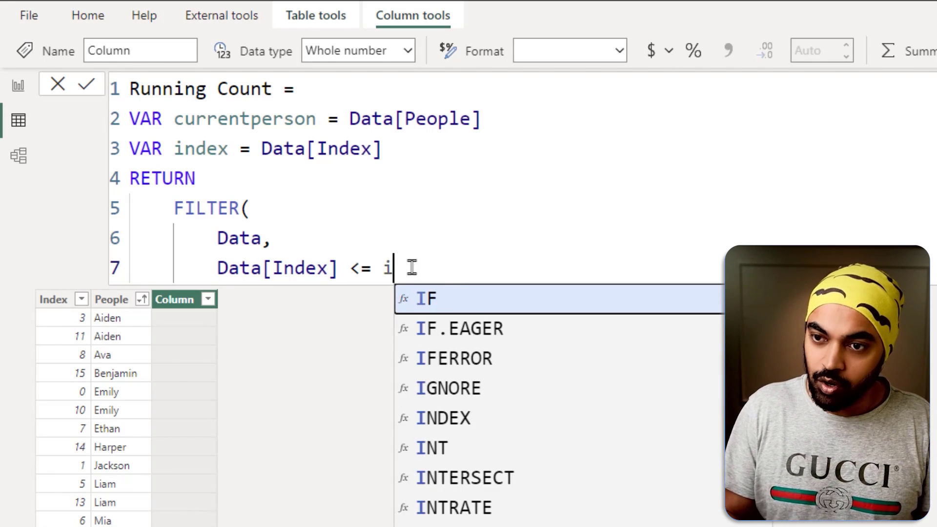
{"action": "key", "text": "Tab"}
{"action": "key", "text": "BackSpace"}
{"action": "key", "text": "BackSpace"}
{"action": "key", "text": "BackSpace"}
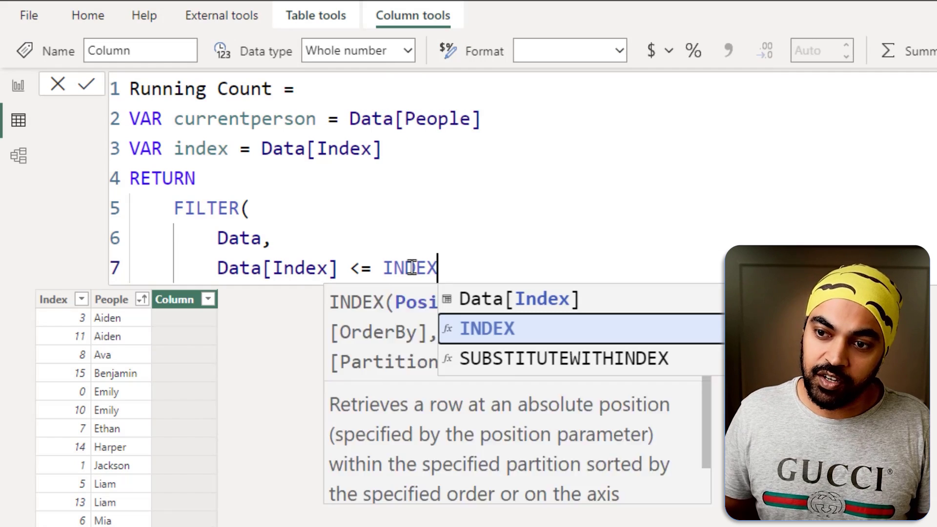
{"action": "key", "text": "BackSpace"}
{"action": "key", "text": "BackSpace"}
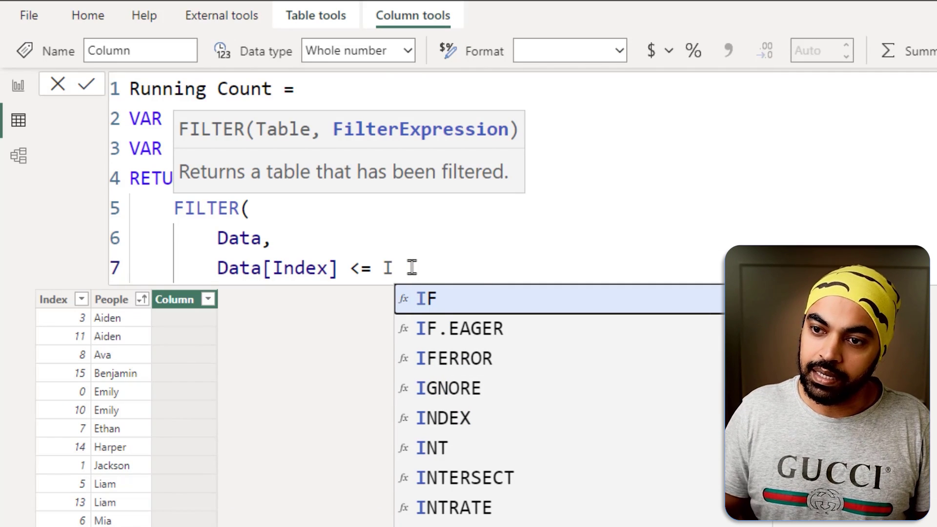
{"action": "type", "text": "nde"}
{"action": "key", "text": "Escape"}
- Rename the index variable in its declaration to currindex
{"action": "key", "text": "Up"}
{"action": "key", "text": "Up"}
{"action": "key", "text": "Up"}
{"action": "key", "text": "Up"}
{"action": "key", "text": "ctrl+Left"}
{"action": "key", "text": "ctrl+Left"}
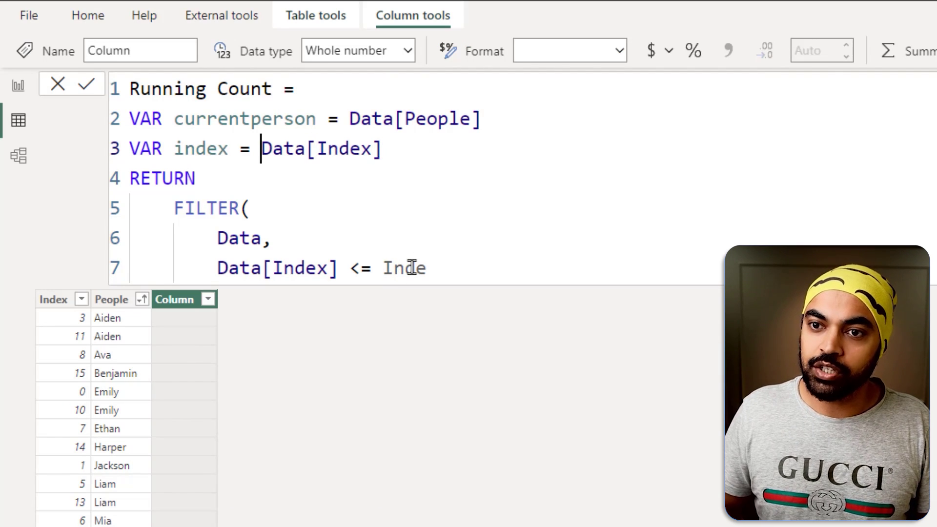
{"action": "key", "text": "ctrl+Left"}
{"action": "key", "text": "ctrl+Left"}
{"action": "type", "text": "curr"}
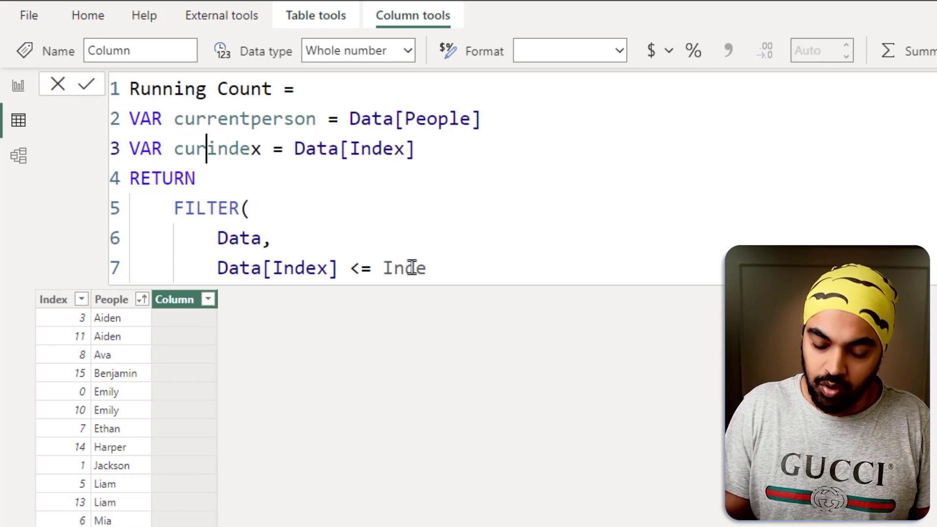
- Complete the first filter condition as Data[Index] <= currindex and append && with a new line for a second condition
{"action": "key", "text": "Down"}
{"action": "key", "text": "Down"}
{"action": "key", "text": "Down"}
{"action": "key", "text": "Down"}
{"action": "key", "text": "ctrl+Right"}
{"action": "key", "text": "ctrl+Right"}
{"action": "key", "text": "ctrl+Right"}
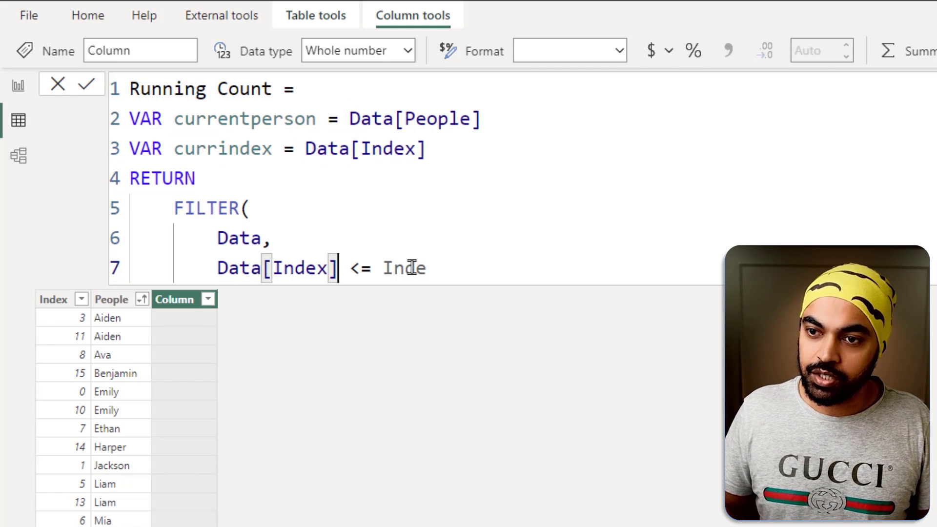
{"action": "key", "text": "End"}
{"action": "key", "text": "ctrl+BackSpace"}
{"action": "type", "text": "curr"}
{"action": "key", "text": "Down"}
{"action": "key", "text": "Down"}
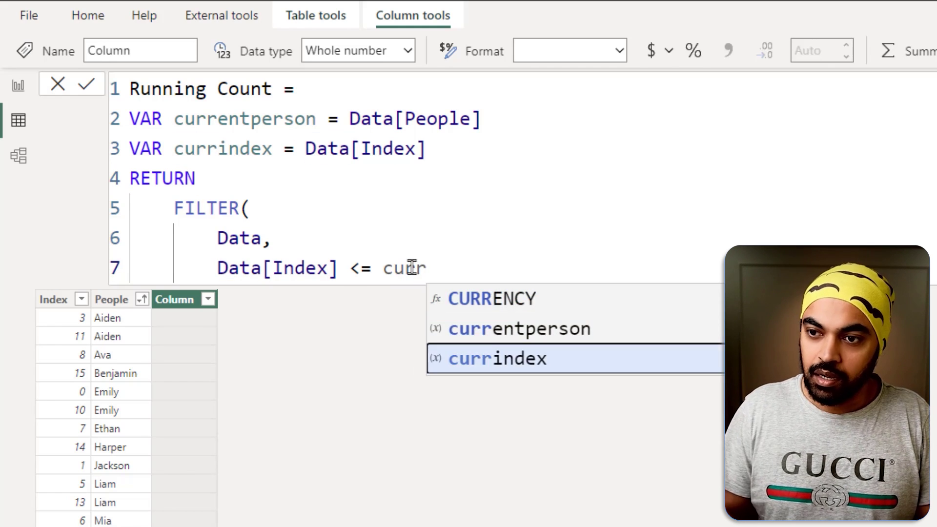
{"action": "key", "text": "Tab"}
{"action": "type", "text": "&&"}
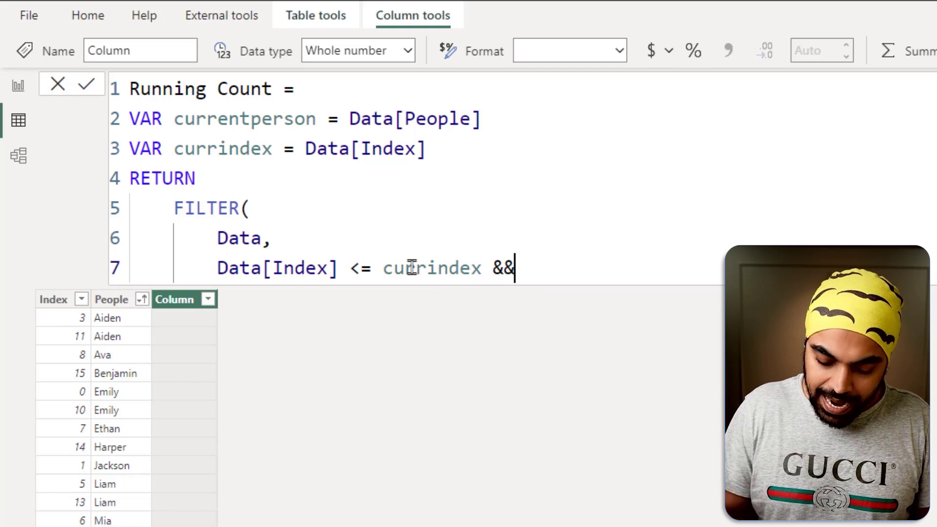
{"action": "key", "text": "shift+Return"}
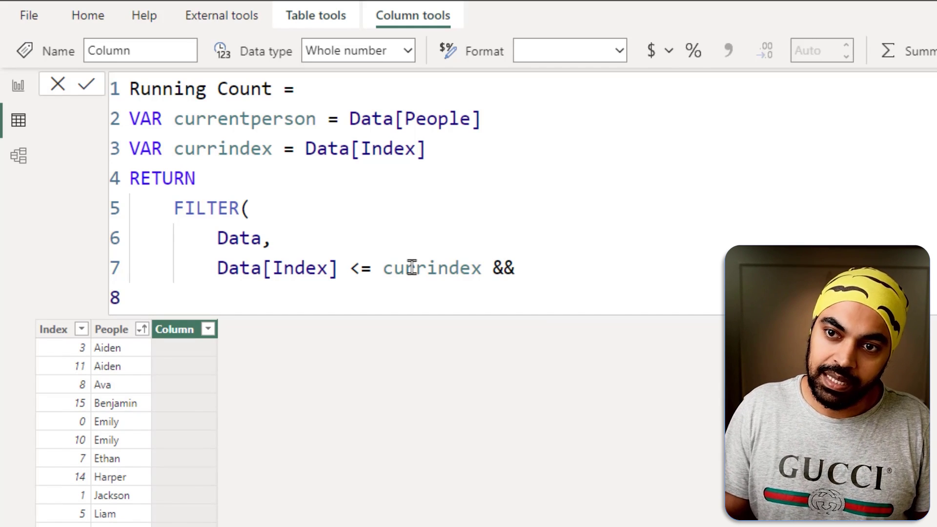
- Add the second filter condition Data[People] = currentperson and close the FILTER function on its own line
{"action": "type", "text": "peop"}
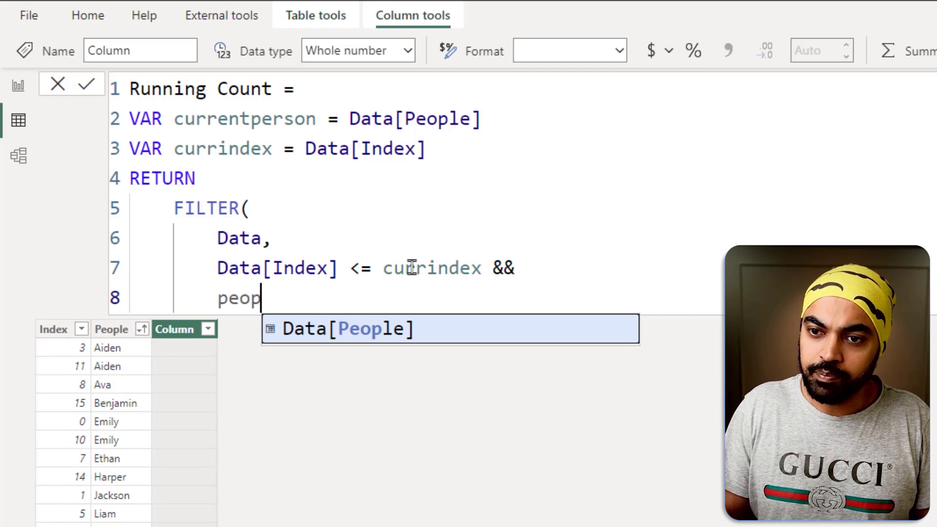
{"action": "key", "text": "Tab"}
{"action": "type", "text": "= "}
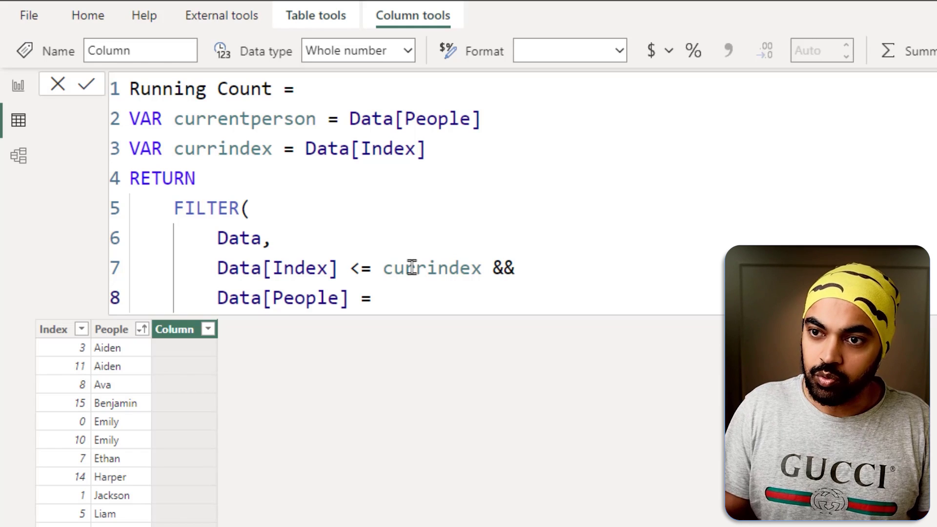
{"action": "type", "text": "cur"}
{"action": "key", "text": "BackSpace"}
{"action": "type", "text": "urr"}
{"action": "key", "text": "Down"}
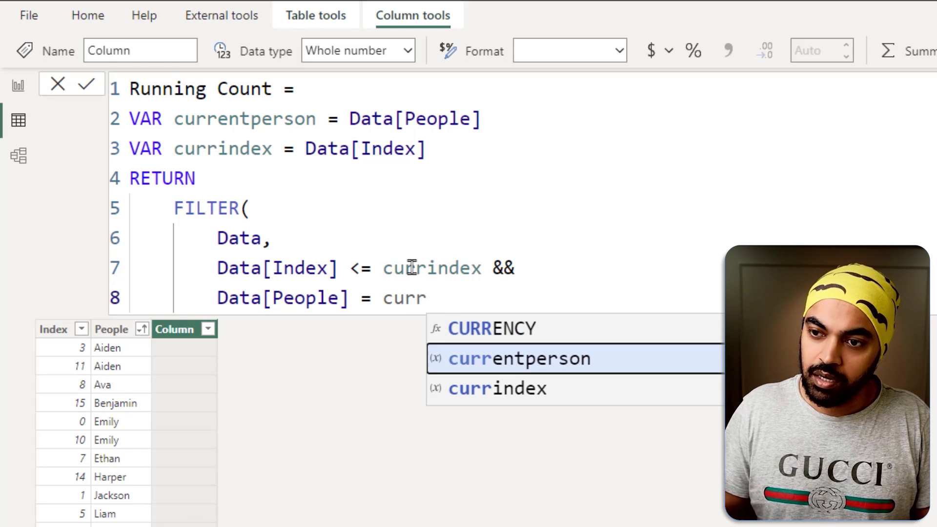
{"action": "key", "text": "Tab"}
{"action": "key", "text": "Return"}
{"action": "type", "text": ")"}
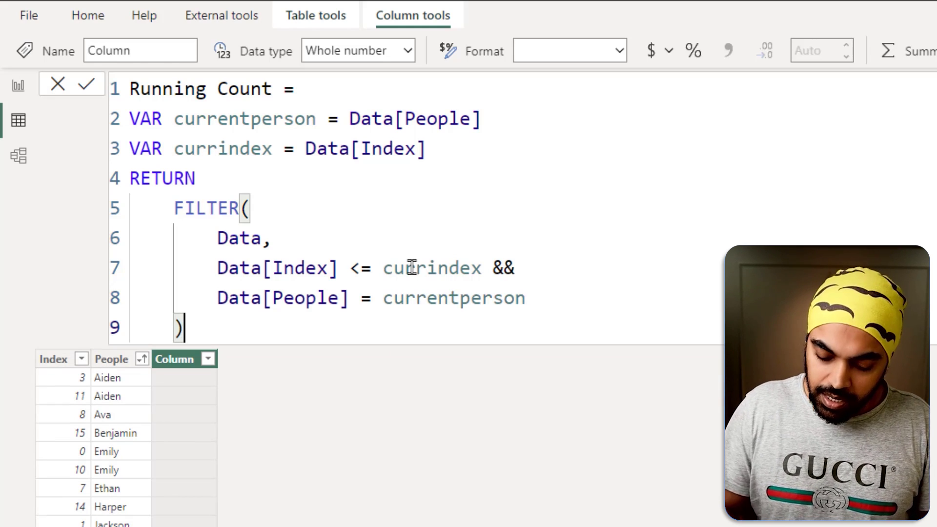
- Insert the COUNTROWS function with its opening parenthesis directly in front of FILTER
{"action": "key", "text": "Up"}
{"action": "key", "text": "Up"}
{"action": "key", "text": "Up"}
{"action": "key", "text": "Up"}
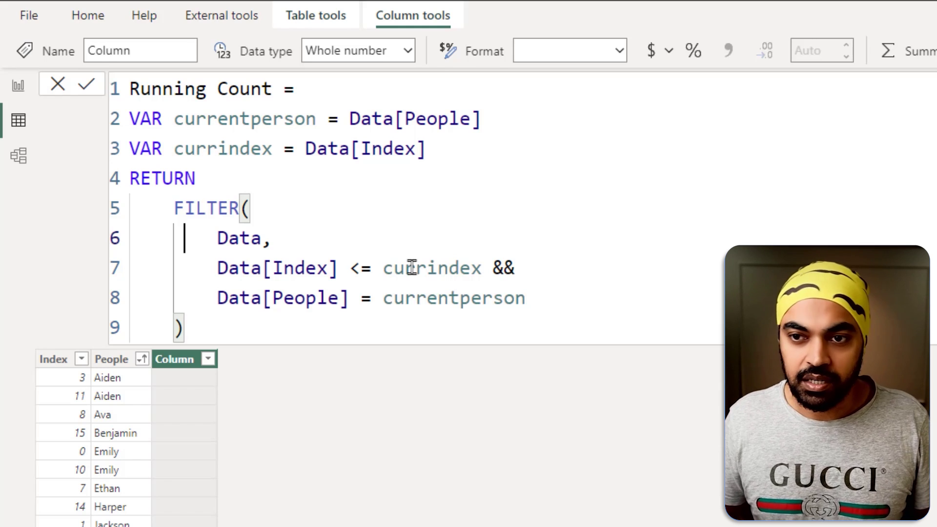
{"action": "key", "text": "Left"}
{"action": "type", "text": "count"}
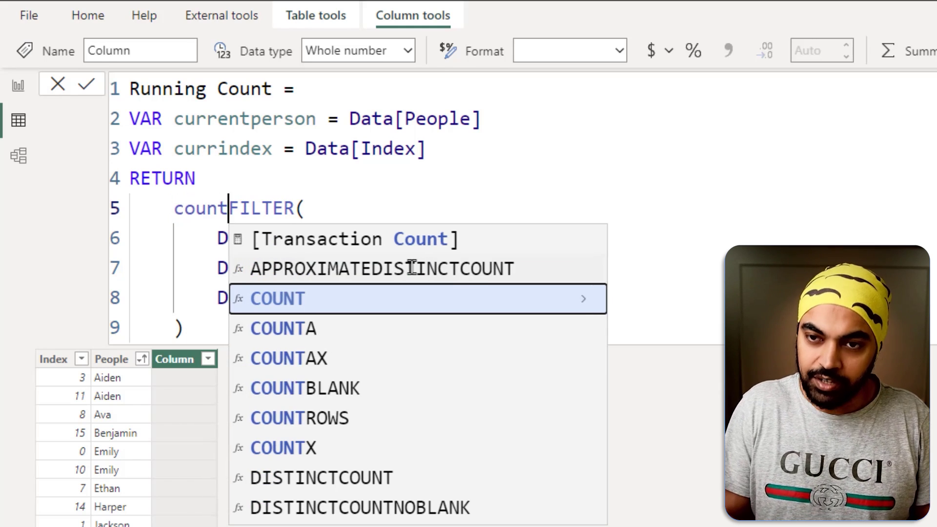
{"action": "key", "text": "Down"}
{"action": "key", "text": "Down"}
{"action": "key", "text": "Down"}
{"action": "key", "text": "Down"}
{"action": "key", "text": "Tab"}
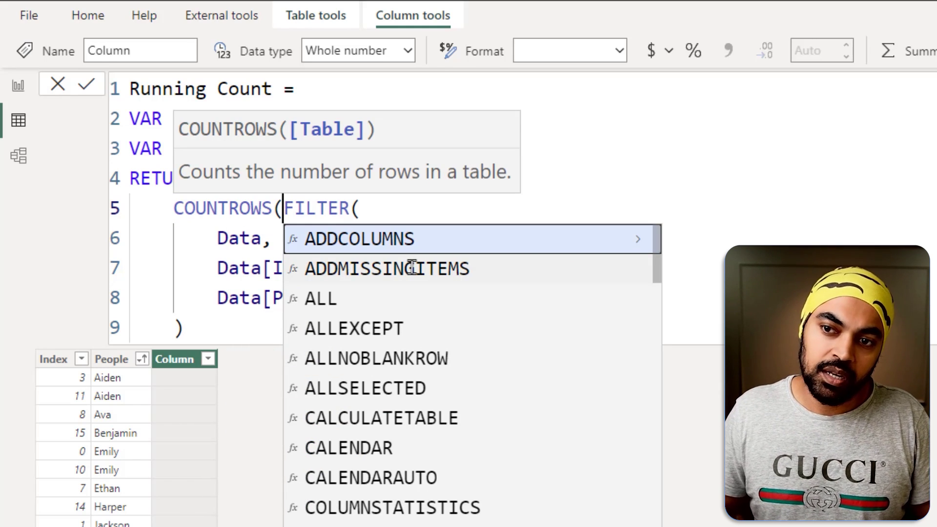
- Place FILTER on its own line inside COUNTROWS and indent its arguments and closing parenthesis one level
{"action": "key", "text": "Escape"}
{"action": "key", "text": "Return"}
{"action": "key", "text": "Down"}
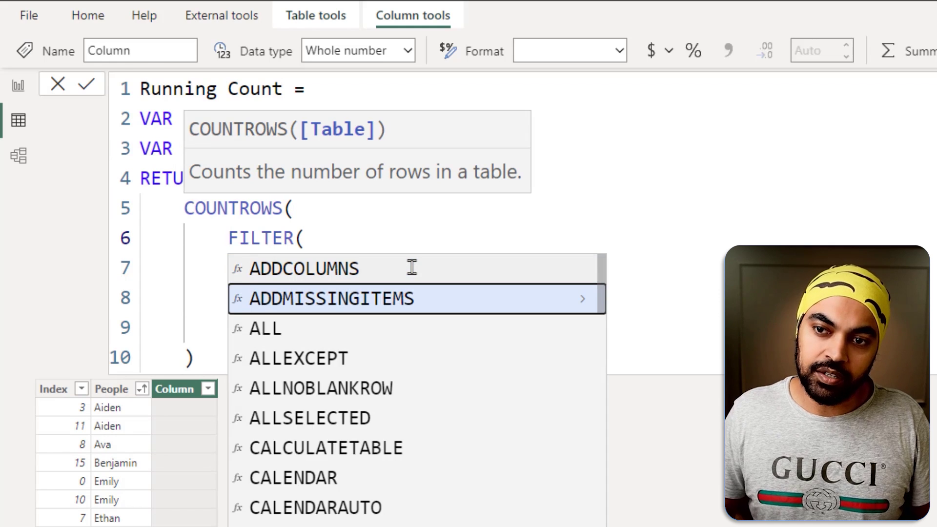
{"action": "key", "text": "Escape"}
{"action": "key", "text": "Down"}
{"action": "key", "text": "shift+Down"}
{"action": "key", "text": "shift+Down"}
{"action": "key", "text": "Tab"}
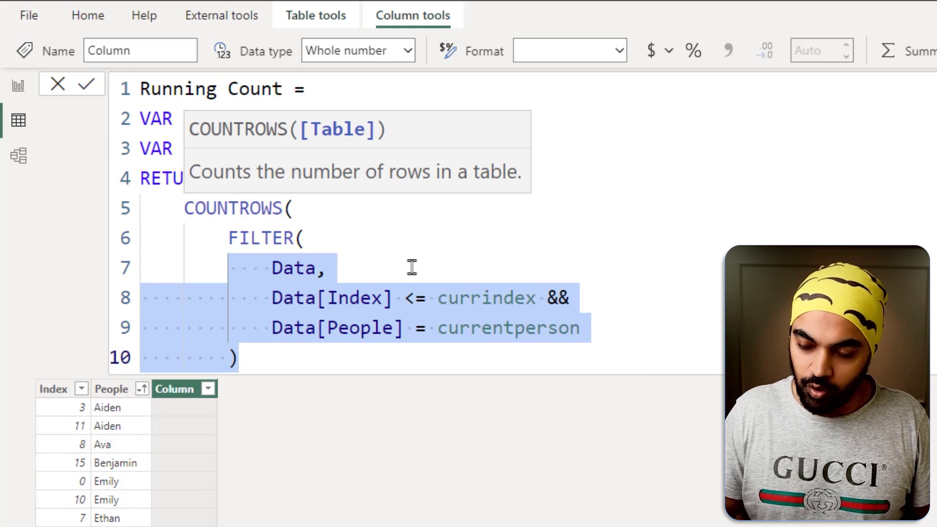
- Close COUNTROWS with a parenthesis on a new last line and commit the Running Count column formula
{"action": "key", "text": "Down"}
{"action": "key", "text": "Return"}
{"action": "type", "text": ")"}
{"action": "key", "text": "Return"}
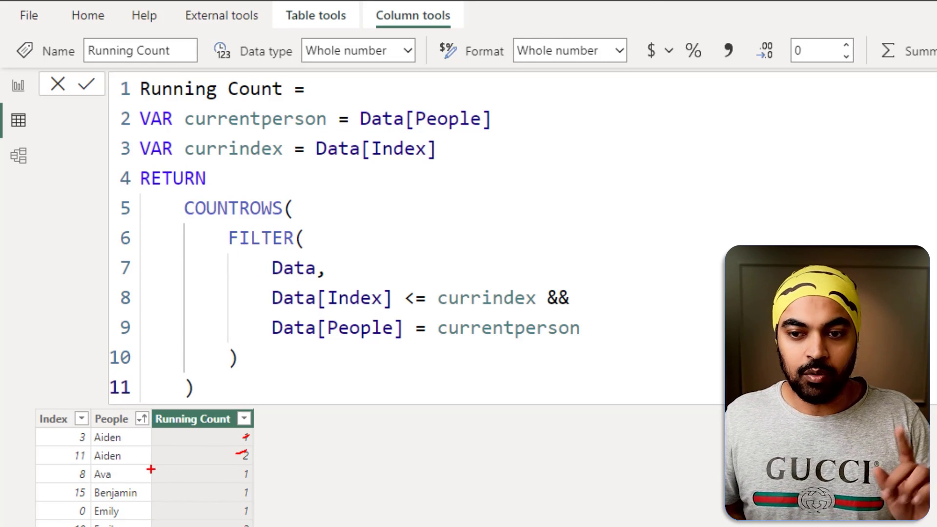
{"action": "left_click_drag", "start_coordinate": [130, 476], "coordinate": [210, 480]}
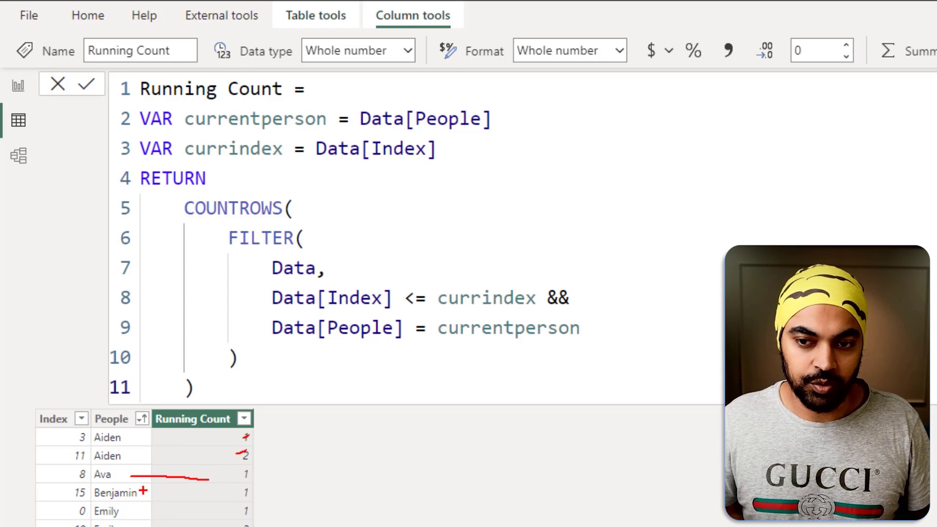
{"action": "left_click_drag", "start_coordinate": [143, 490], "coordinate": [215, 490]}
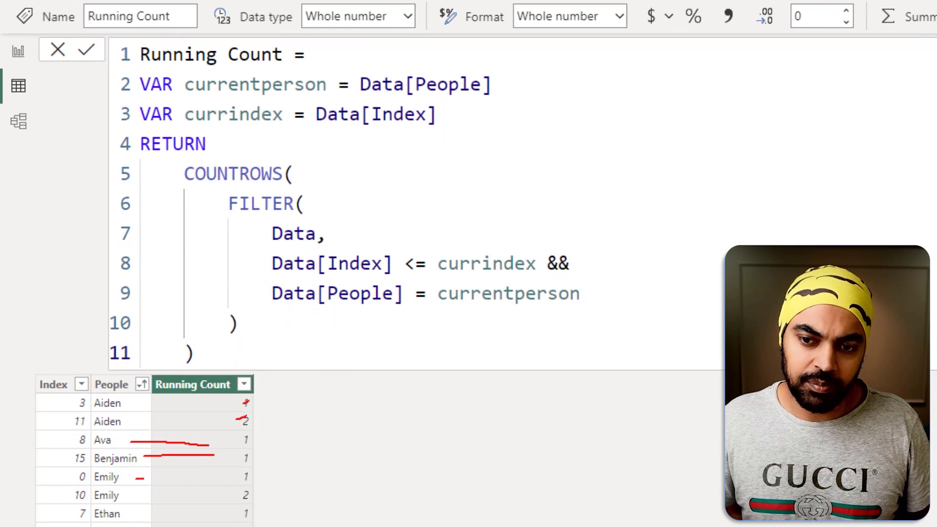
{"action": "mouse_move", "coordinate": [144, 479]}
{"action": "left_mouse_down"}
{"action": "mouse_move", "coordinate": [172, 479]}
{"action": "mouse_move", "coordinate": [166, 493]}
{"action": "left_mouse_up"}
{"action": "key", "text": "Escape"}
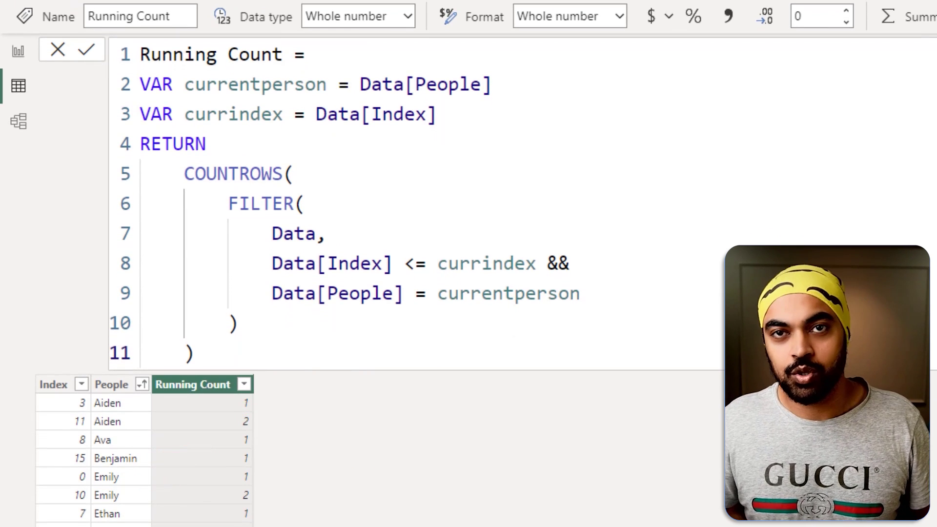